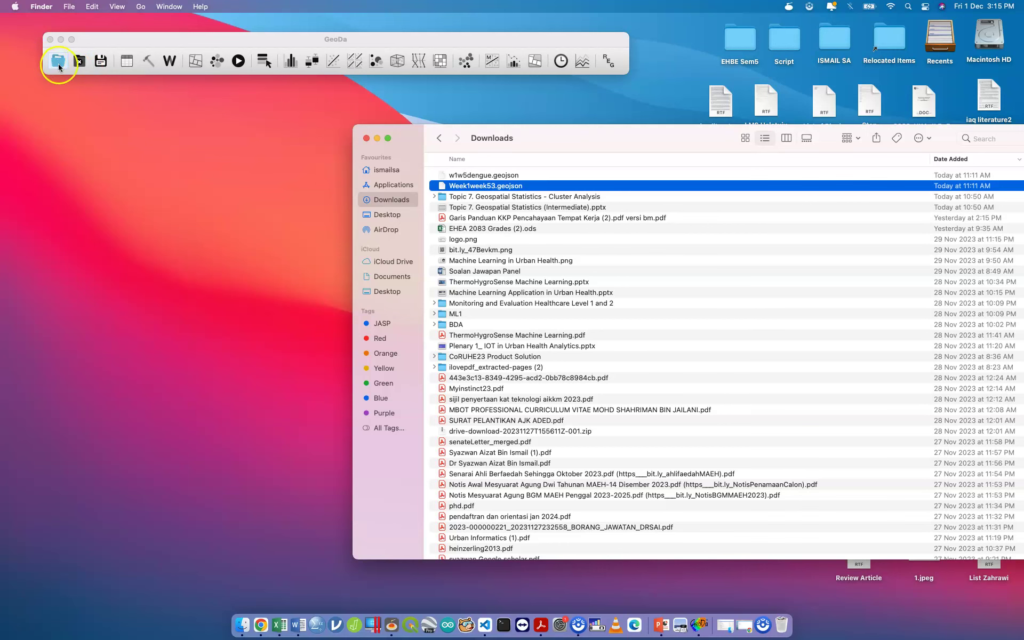
# Load Week1week53.geojson from the Downloads folder into Connect to Data Source and enlarge its map window.
pyautogui.moveTo(603, 141); pyautogui.dragTo(704, 135)
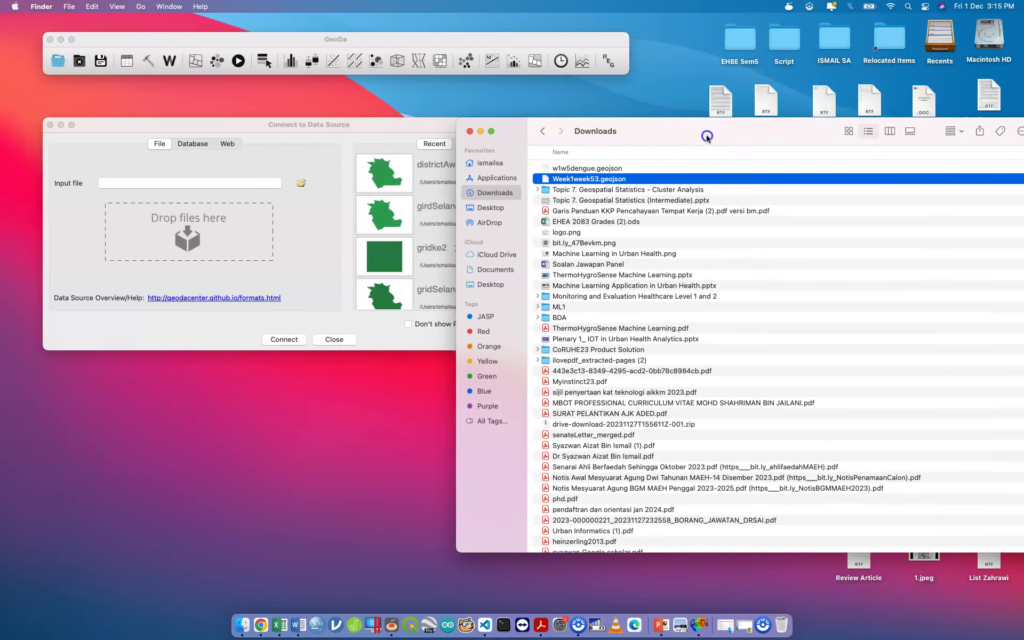
pyautogui.moveTo(576, 179); pyautogui.dragTo(216, 224)
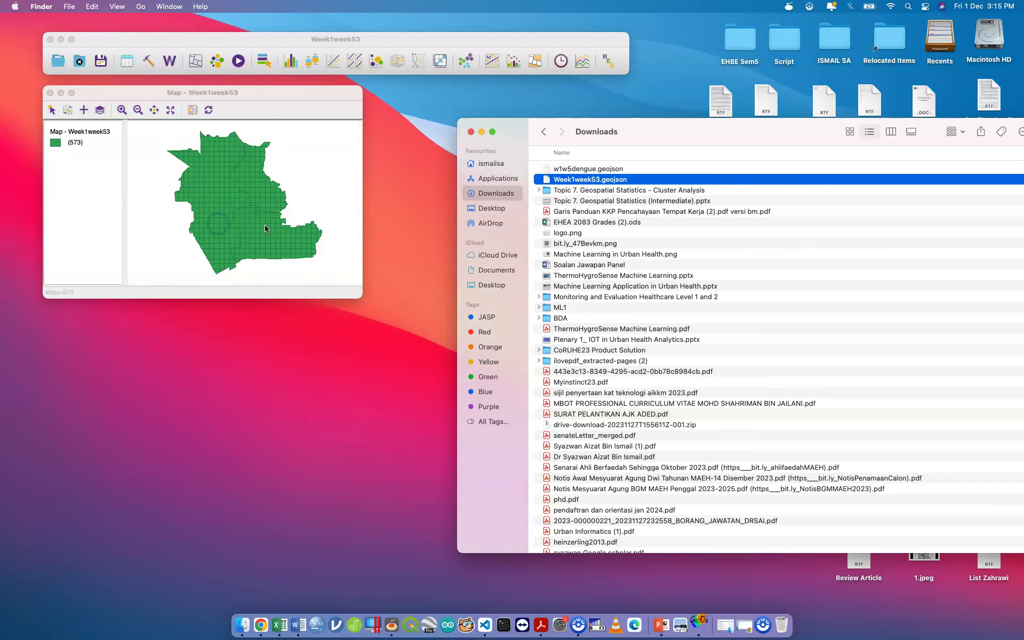
pyautogui.moveTo(358, 297); pyautogui.dragTo(423, 363)
# Close the Week1week53 map and the project.
pyautogui.click(55, 71)
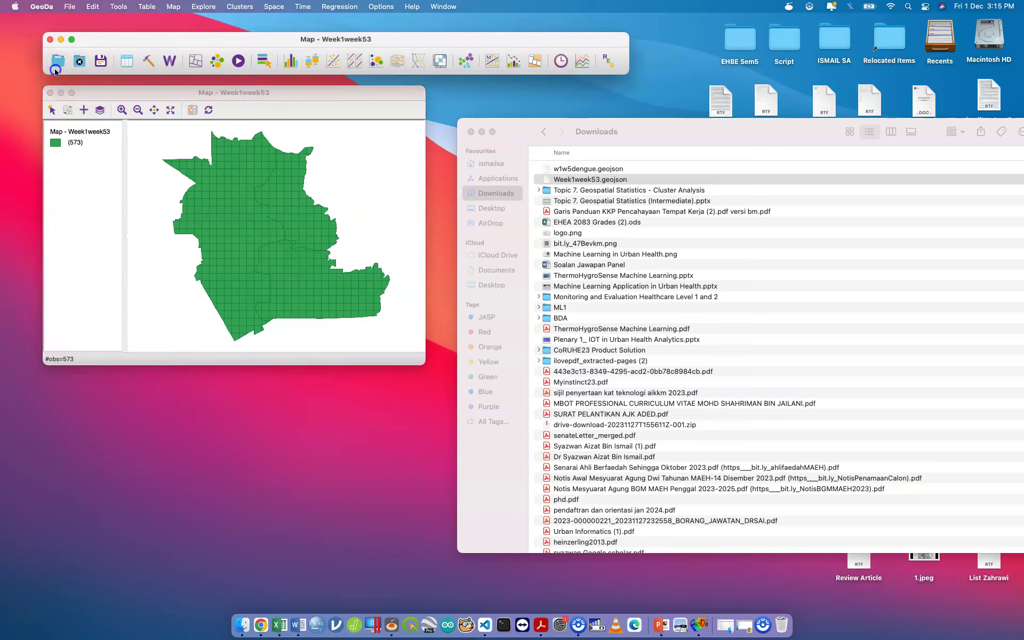
pyautogui.click(58, 60)
pyautogui.click(59, 61)
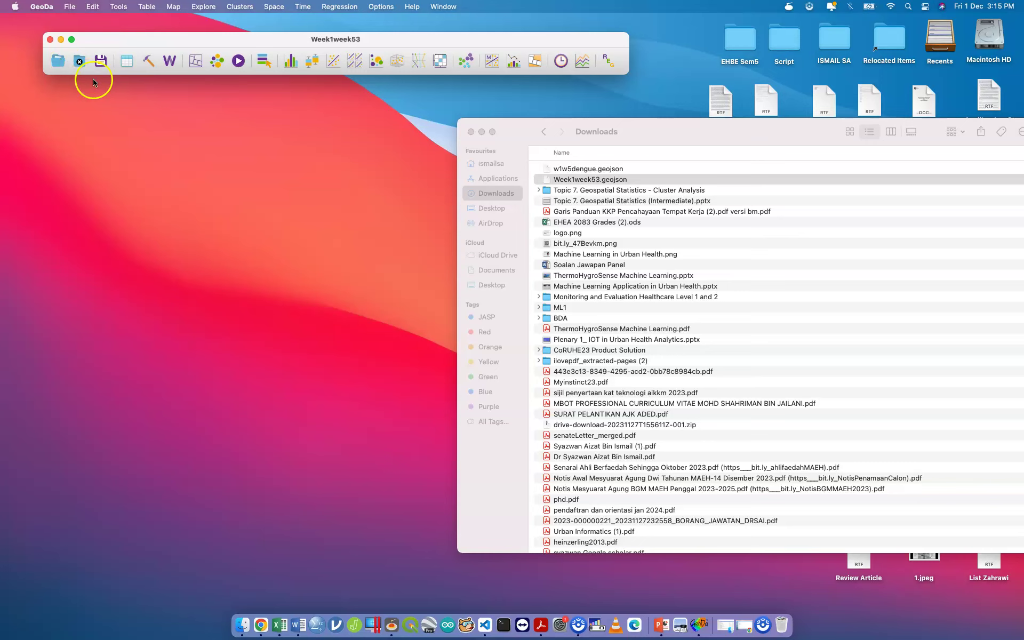
pyautogui.click(82, 63)
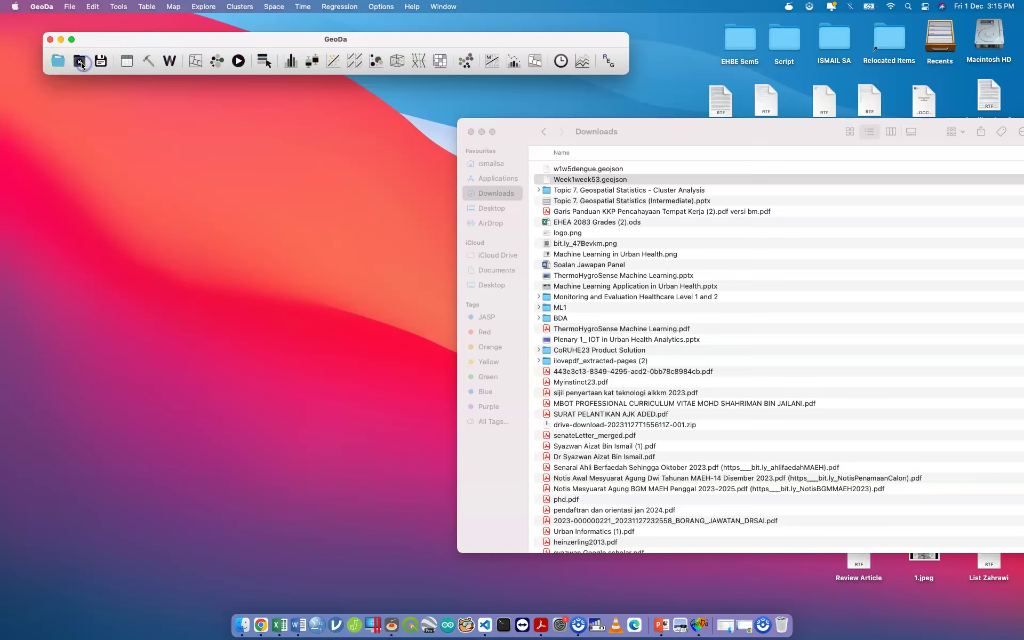
# Connect to Week1week53.geojson from Downloads as a GeoJSON input file and enlarge the map window.
pyautogui.click(57, 61)
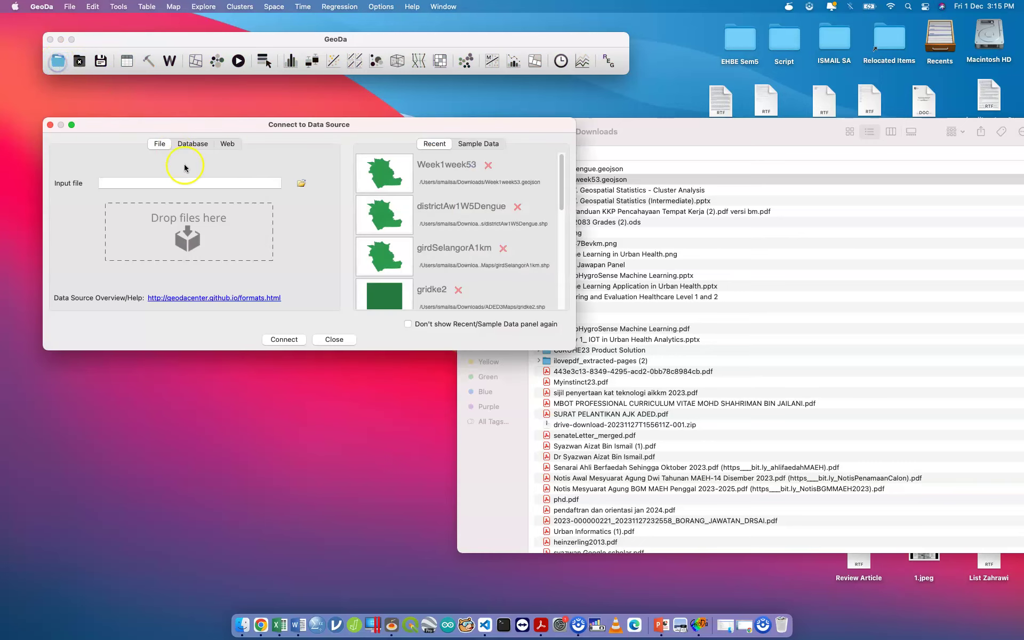
pyautogui.click(302, 184)
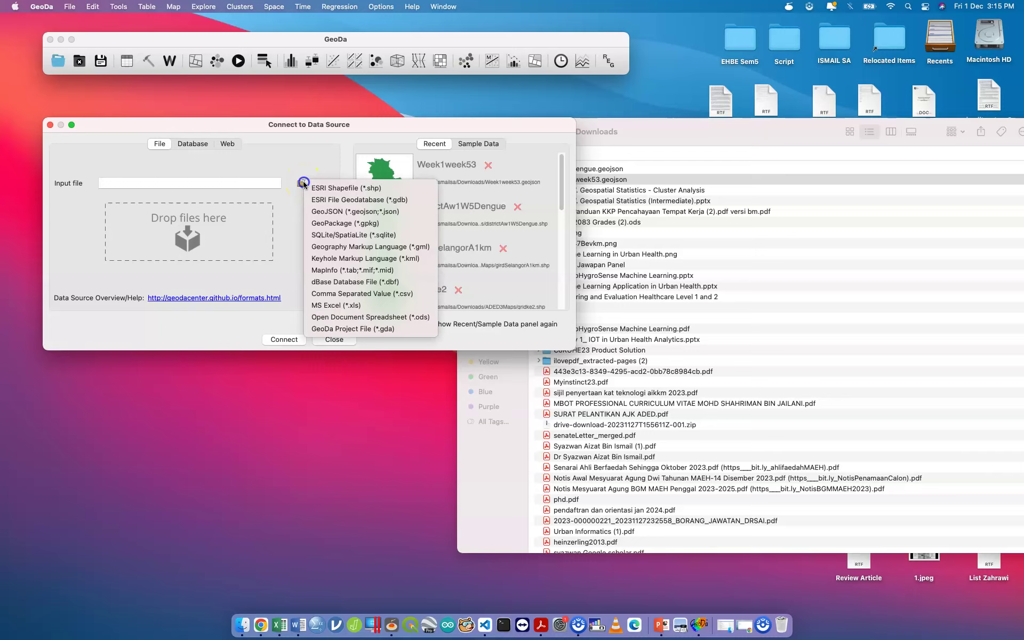
pyautogui.click(330, 216)
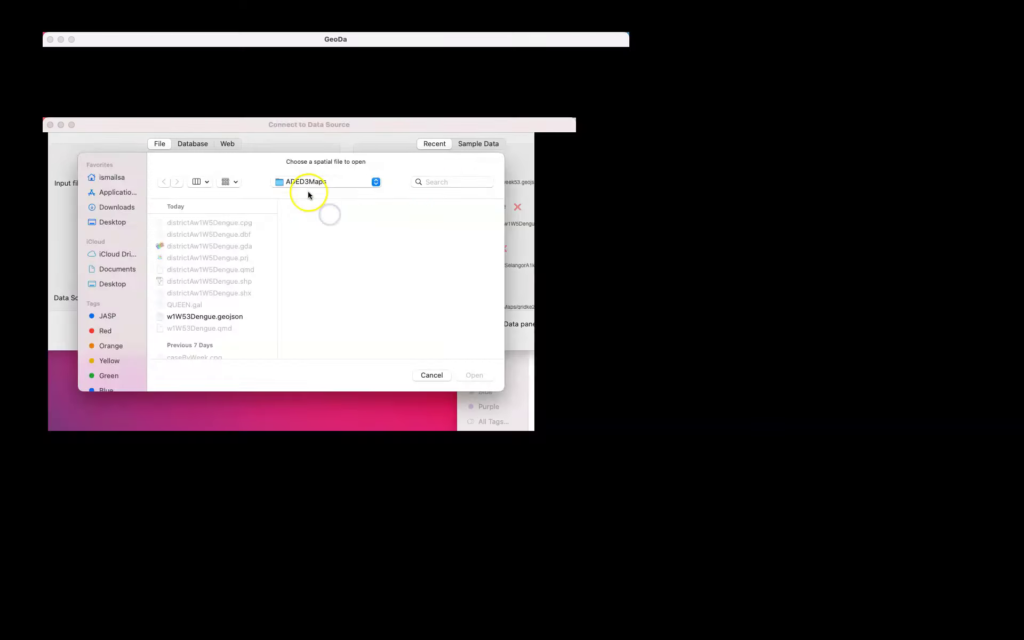
pyautogui.click(118, 208)
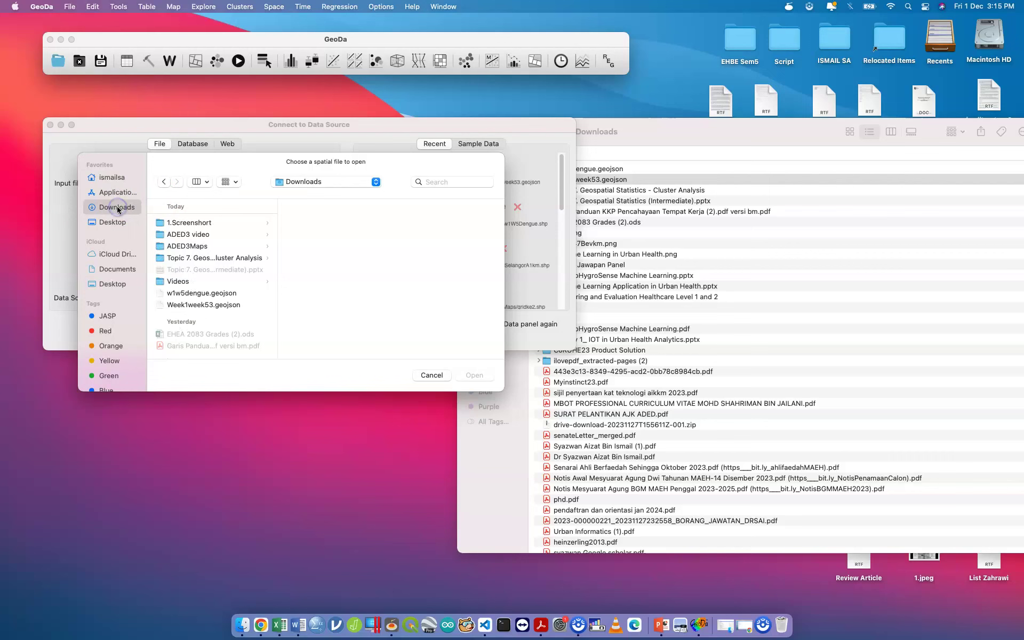
pyautogui.click(219, 306)
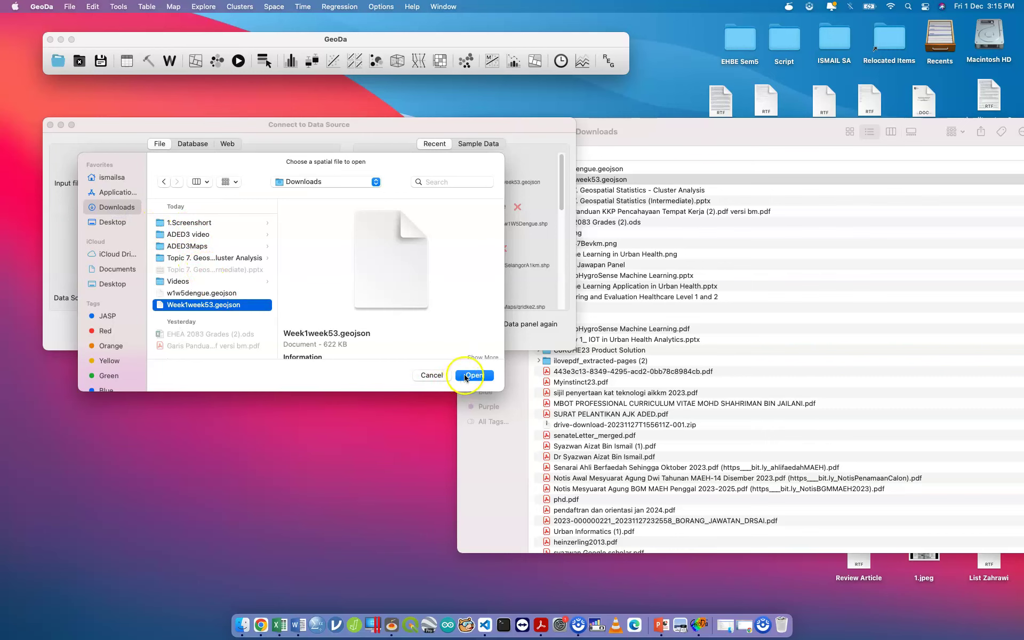
pyautogui.click(473, 375)
pyautogui.moveTo(366, 308); pyautogui.dragTo(524, 481)
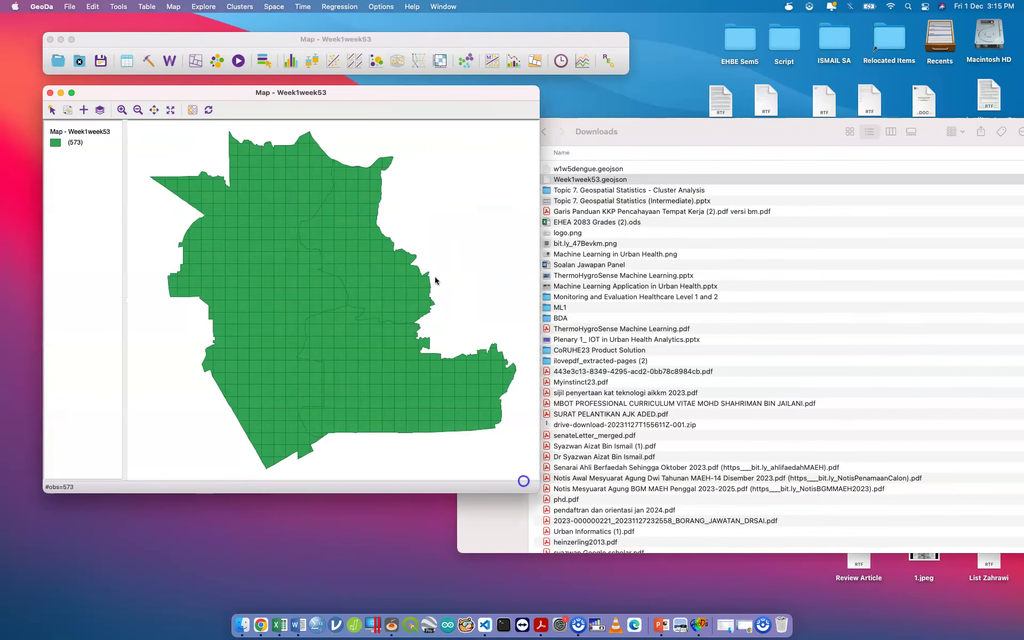
# Start creating a spatial weights file and add POLY_ID as the new ID variable.
pyautogui.click(169, 62)
pyautogui.click(262, 117)
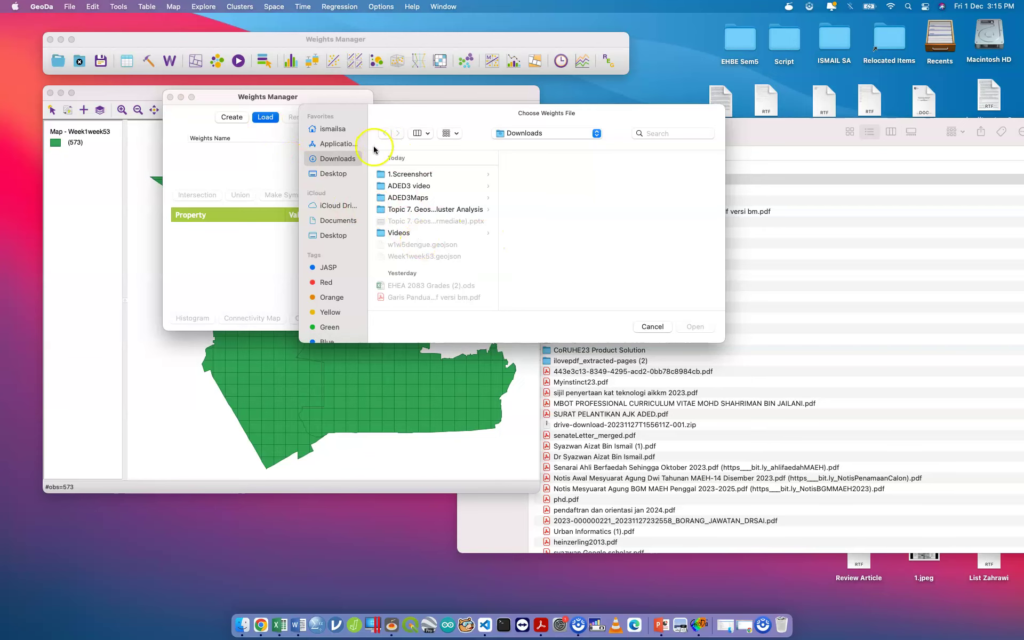
pyautogui.click(648, 325)
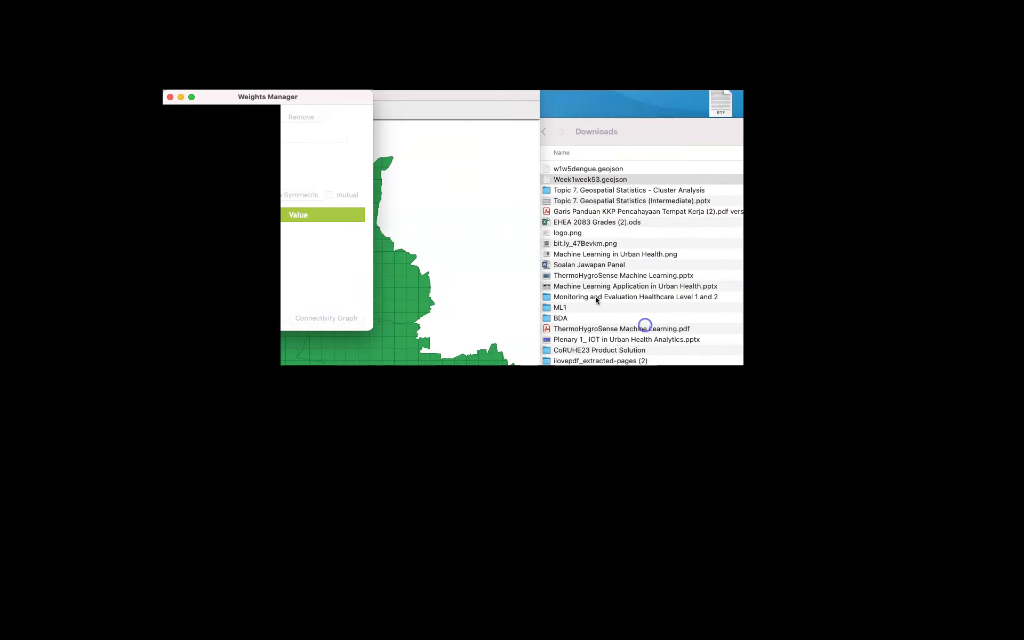
pyautogui.click(233, 117)
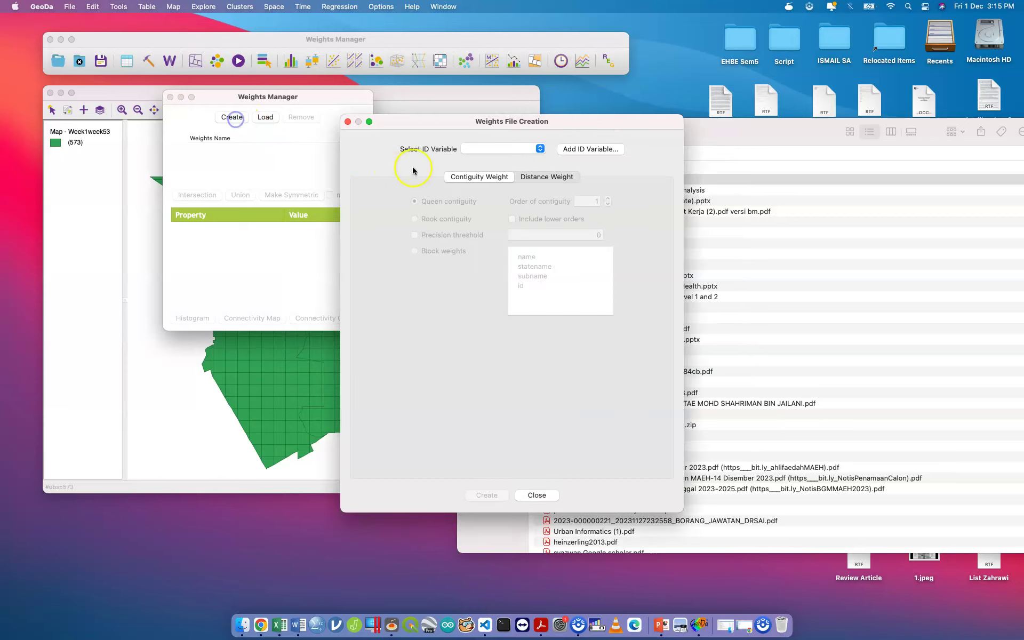
pyautogui.click(567, 149)
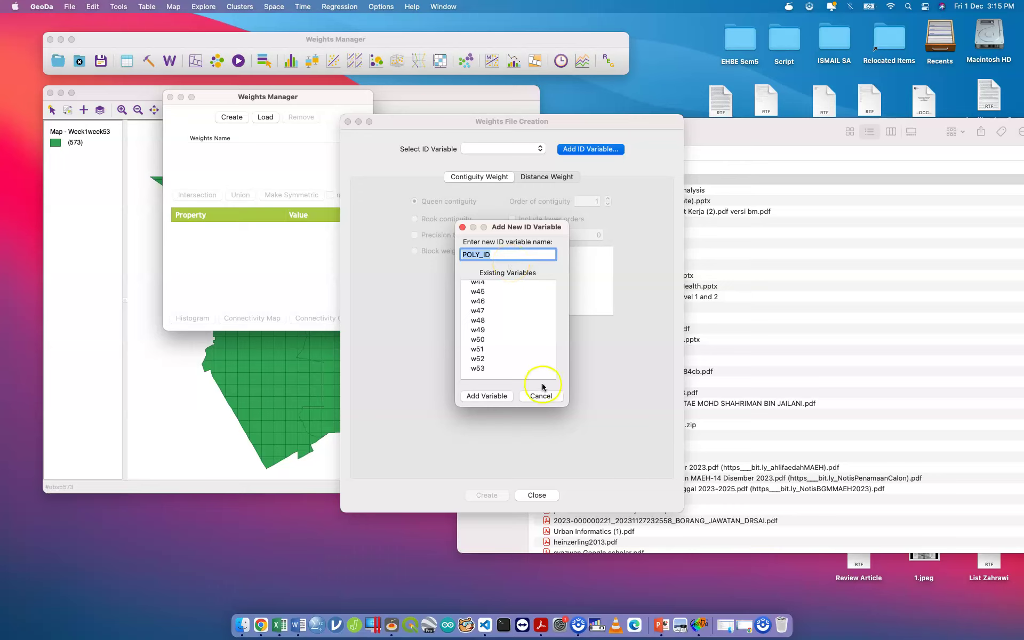
pyautogui.click(495, 397)
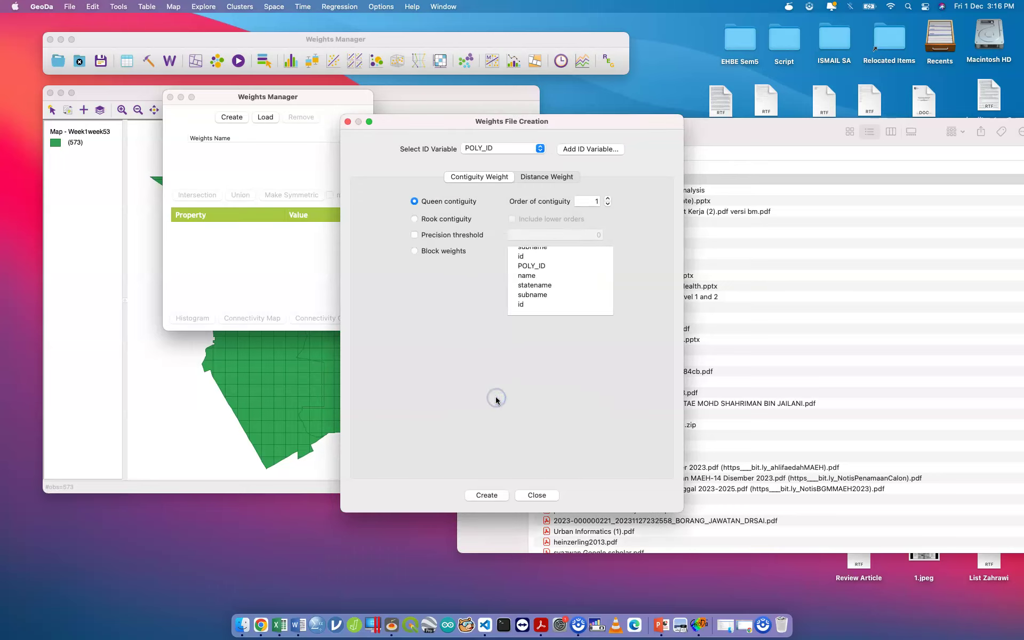
# Create the first-order queen contiguity weights, save them as QUEEN in Downloads, and close the Weights Manager.
pyautogui.click(488, 495)
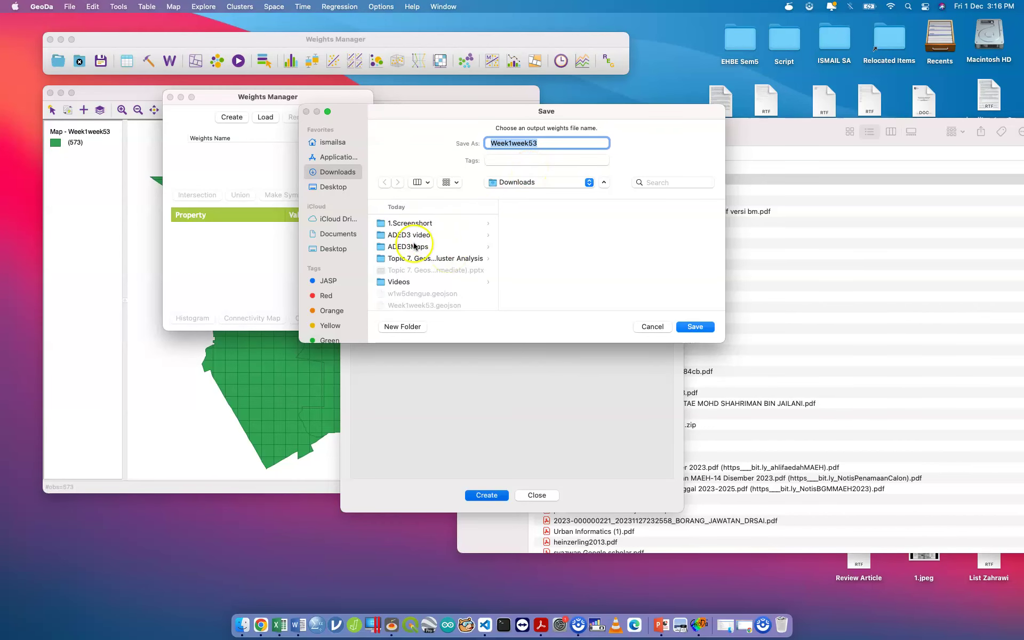
pyautogui.click(414, 246)
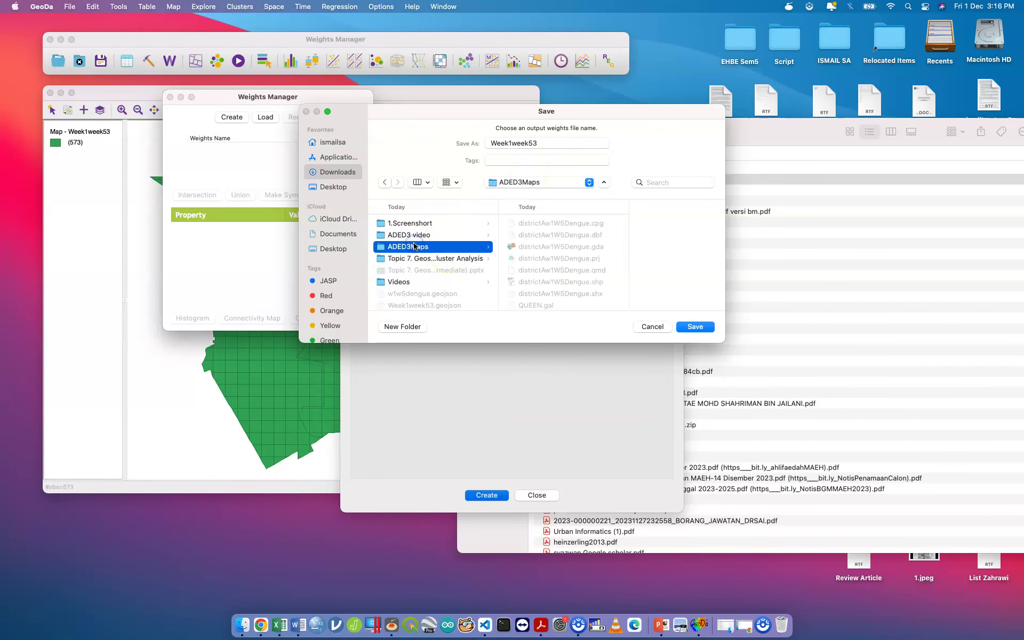
pyautogui.click(522, 188)
pyautogui.click(523, 198)
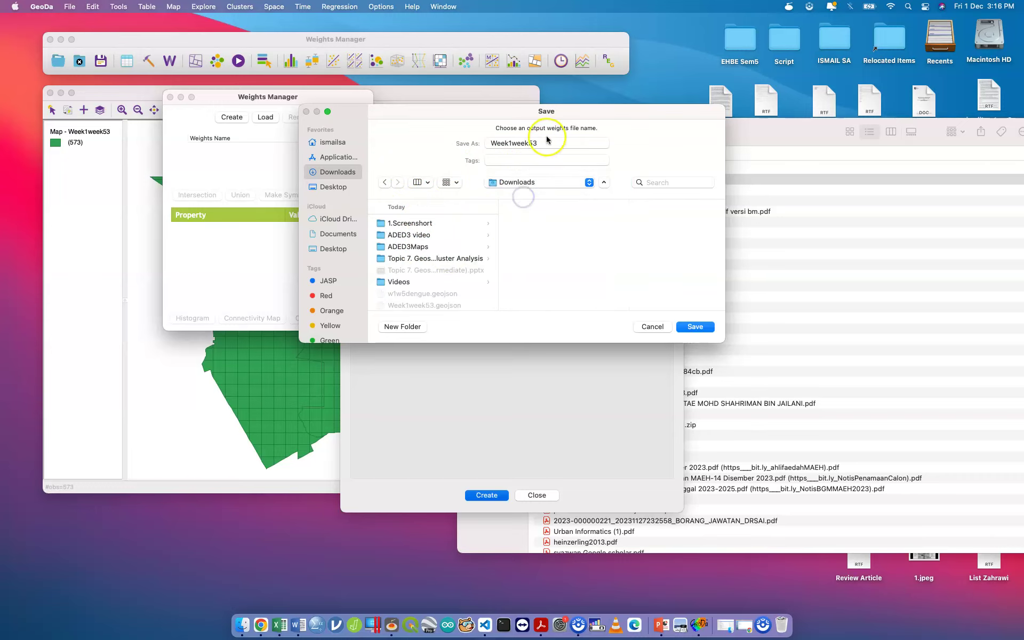
pyautogui.doubleClick(546, 142)
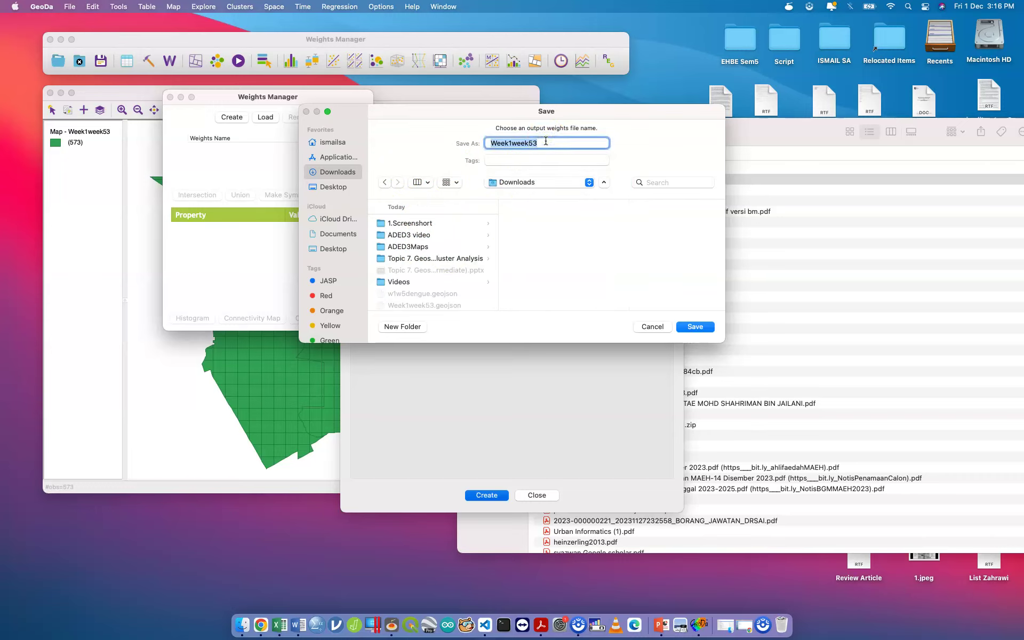
pyautogui.write('QUEEN')
pyautogui.press('Return')
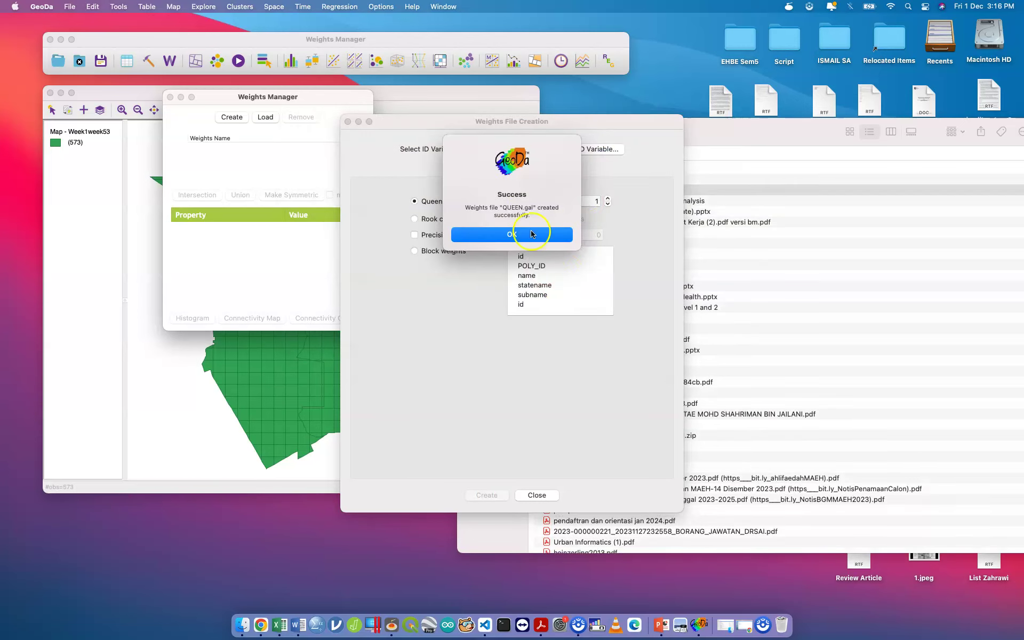
pyautogui.click(536, 236)
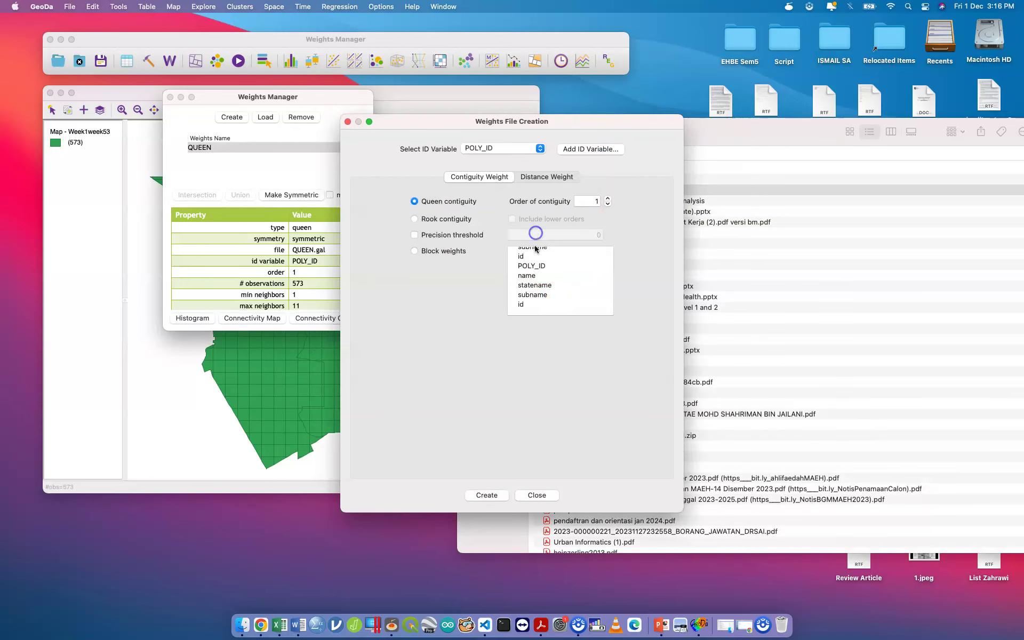
pyautogui.click(536, 496)
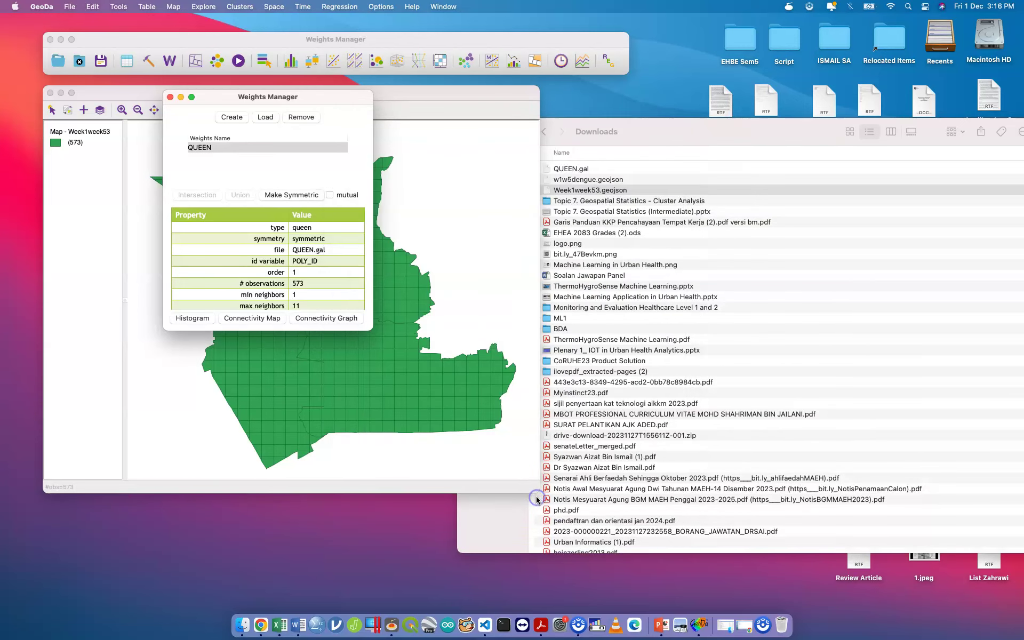
pyautogui.click(169, 96)
# Open the attribute table in an enlarged window and bring up the properties of its variables.
pyautogui.click(125, 64)
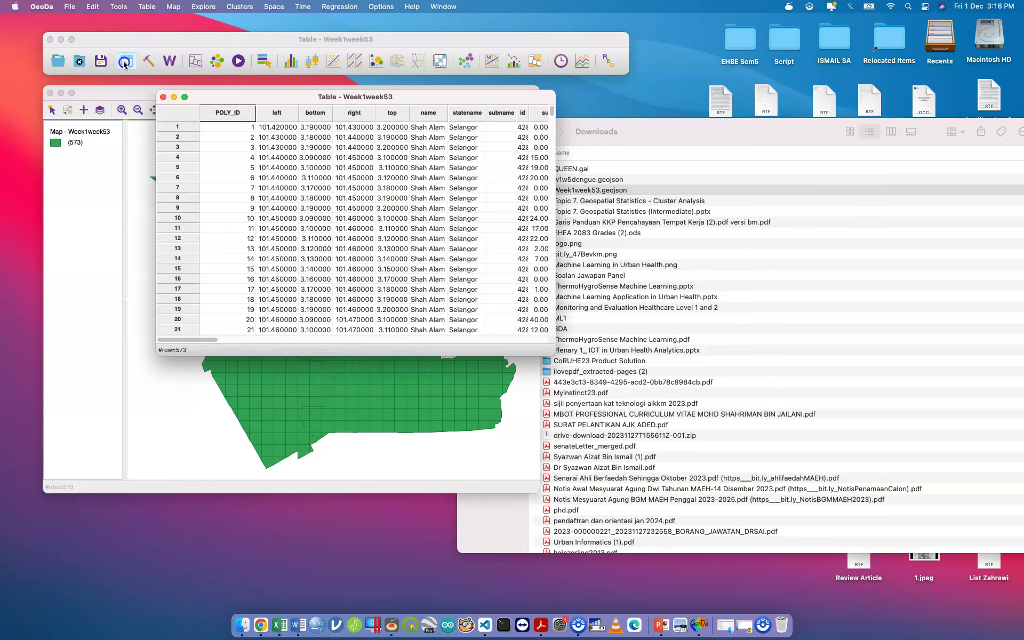
pyautogui.moveTo(553, 350); pyautogui.dragTo(764, 565)
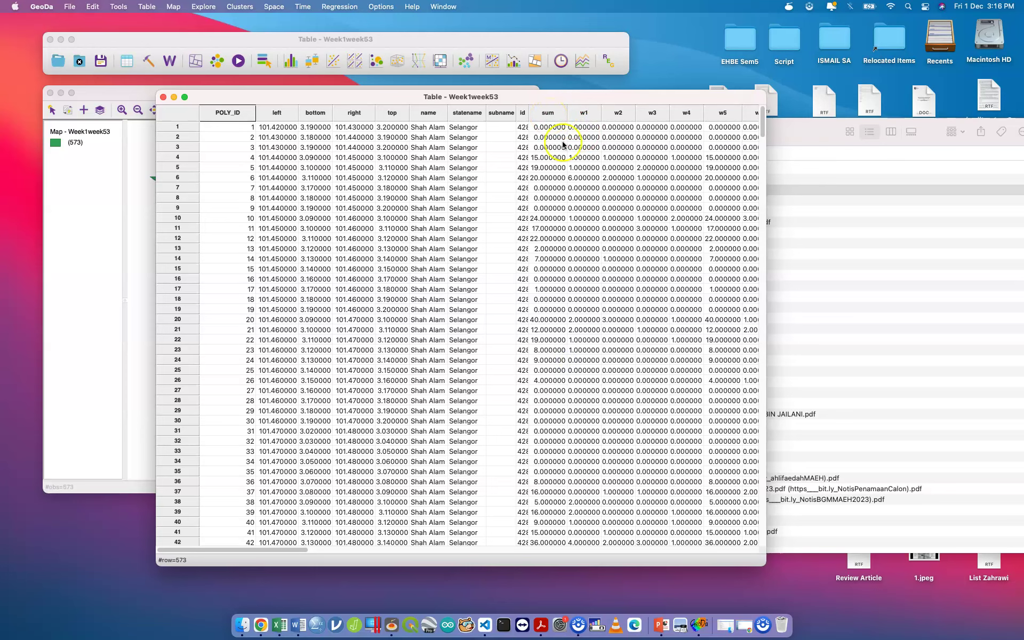
pyautogui.hscroll(10, 557, 133)
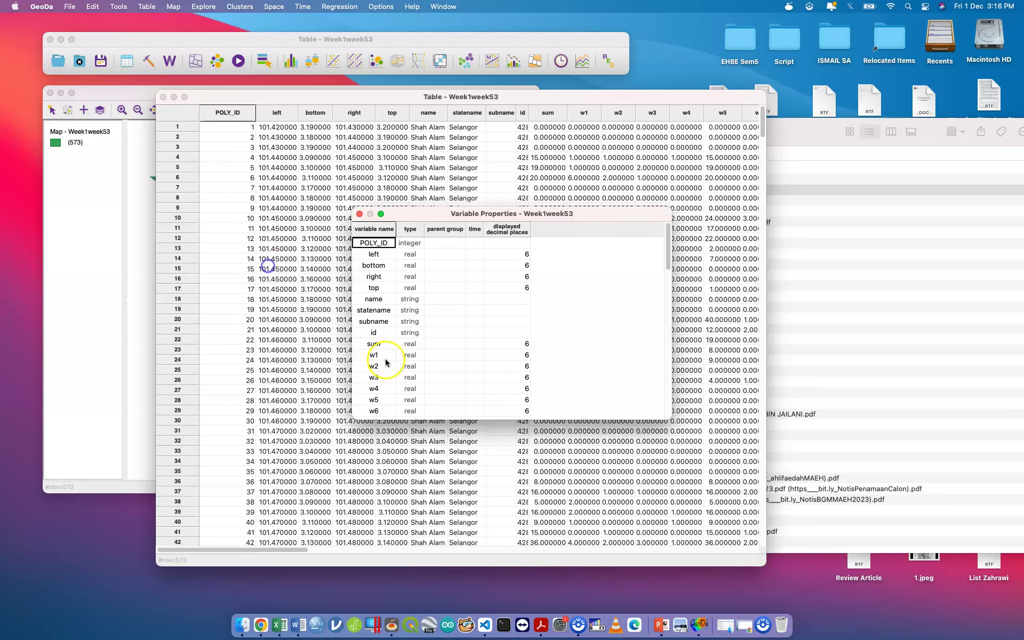
pyautogui.scroll(-8, 386, 358)
pyautogui.scroll(8, 385, 357)
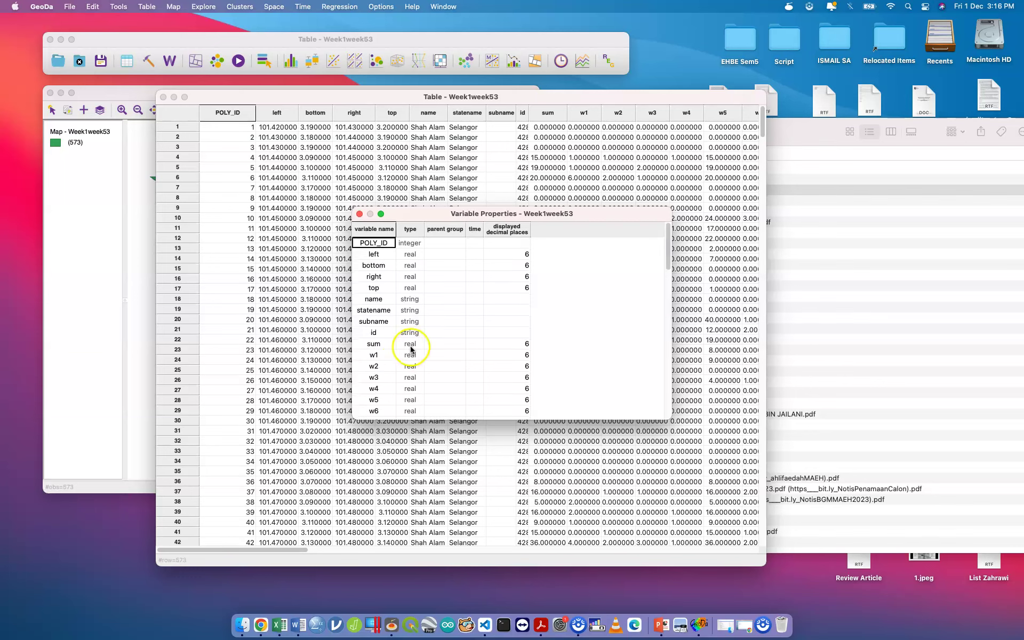
# Set the data type of variables w1, w2 and w3 to integer.
pyautogui.click(415, 355)
pyautogui.click(415, 354)
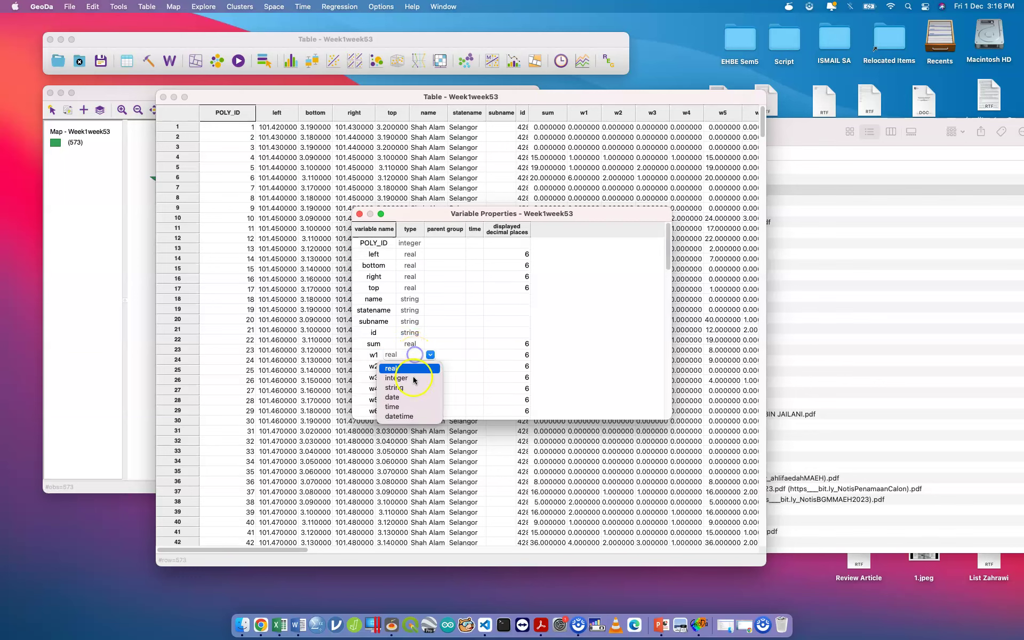
pyautogui.click(414, 379)
pyautogui.click(415, 366)
pyautogui.click(415, 376)
pyautogui.click(419, 380)
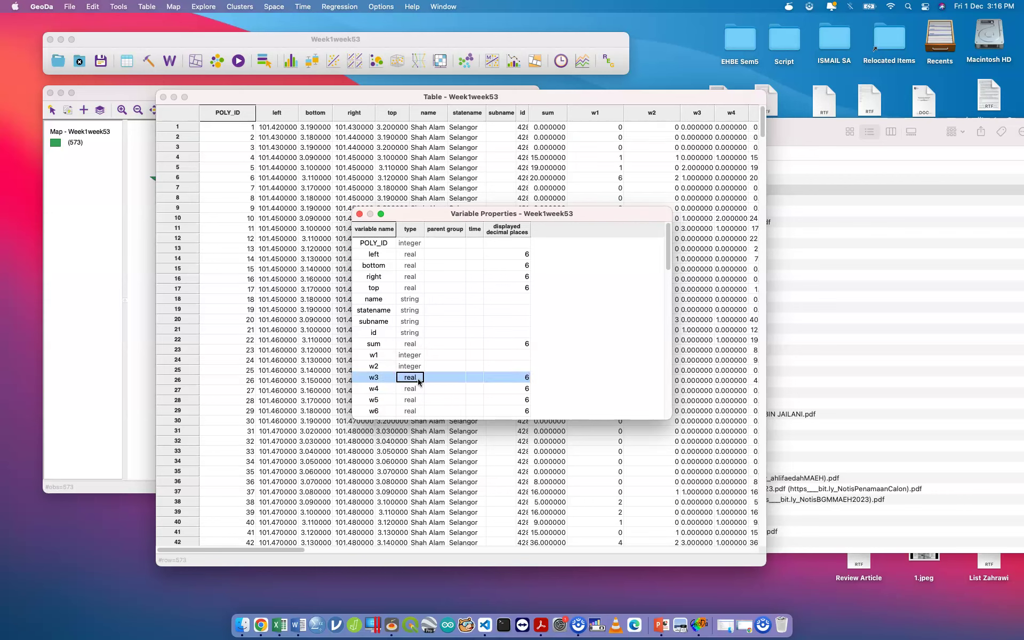
pyautogui.click(419, 380)
pyautogui.click(408, 400)
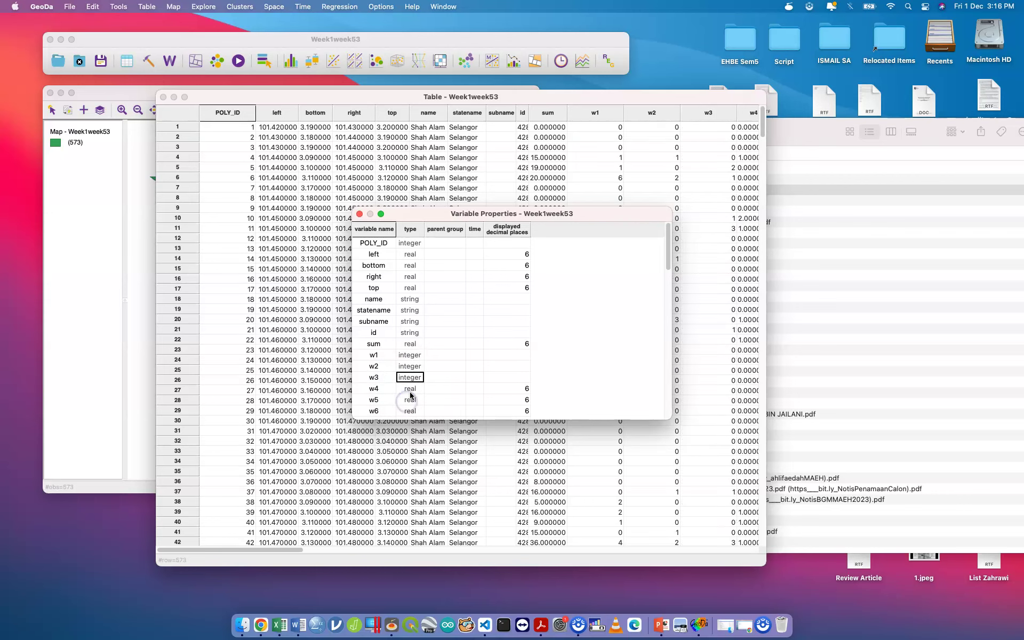
# Set the data type of variables w4 and w5 to integer.
pyautogui.click(410, 390)
pyautogui.click(411, 394)
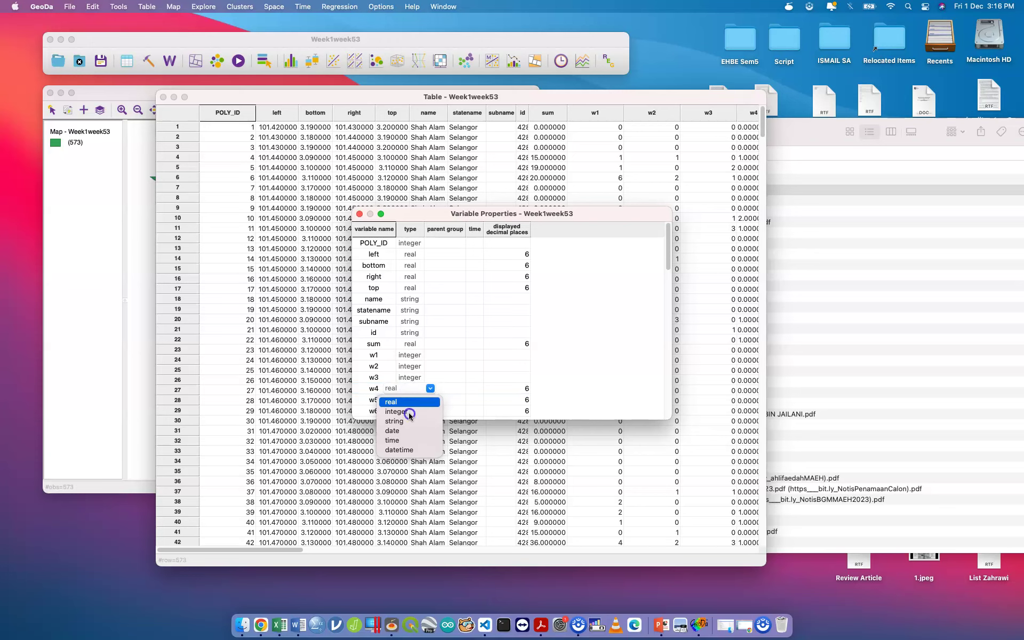
pyautogui.click(409, 414)
pyautogui.click(412, 400)
pyautogui.click(412, 399)
pyautogui.click(410, 420)
# Set the data type of variables w6, w7 and w8 to integer.
pyautogui.scroll(-5, 421, 383)
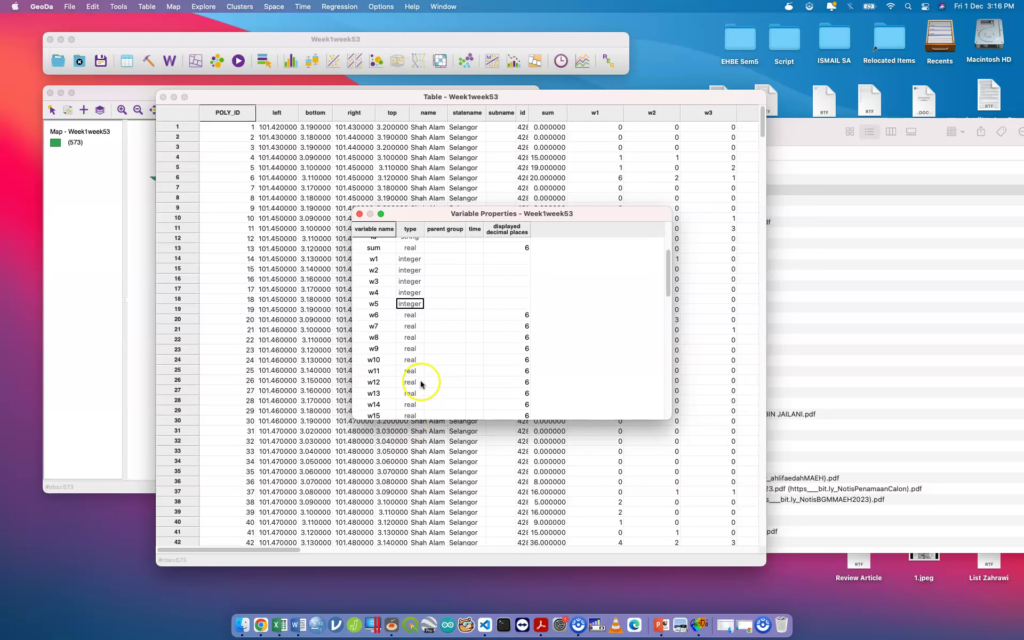
pyautogui.click(411, 315)
pyautogui.click(413, 316)
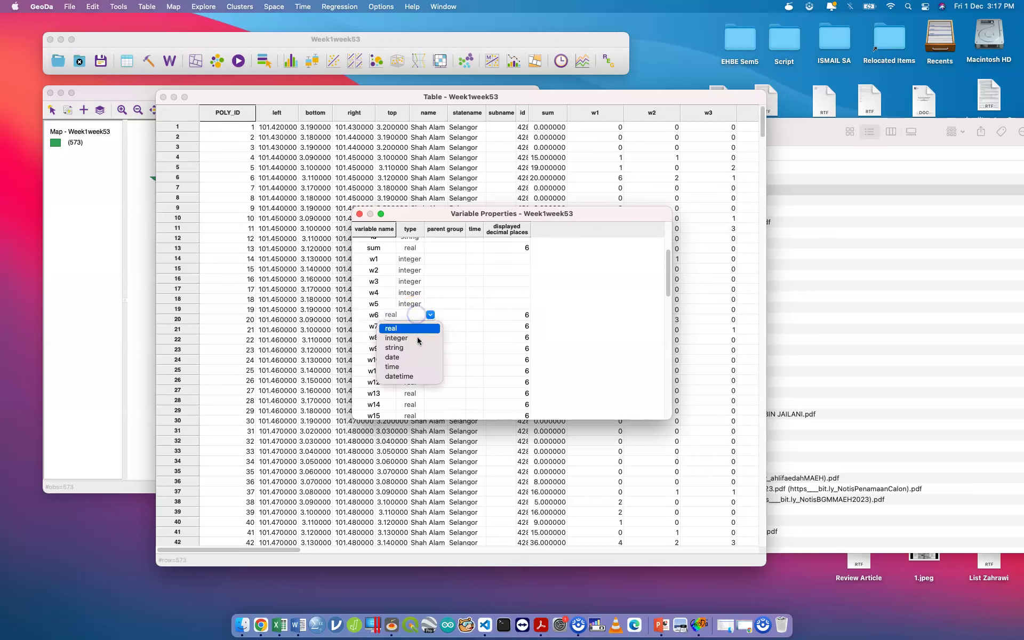
pyautogui.click(419, 340)
pyautogui.click(415, 326)
pyautogui.click(416, 326)
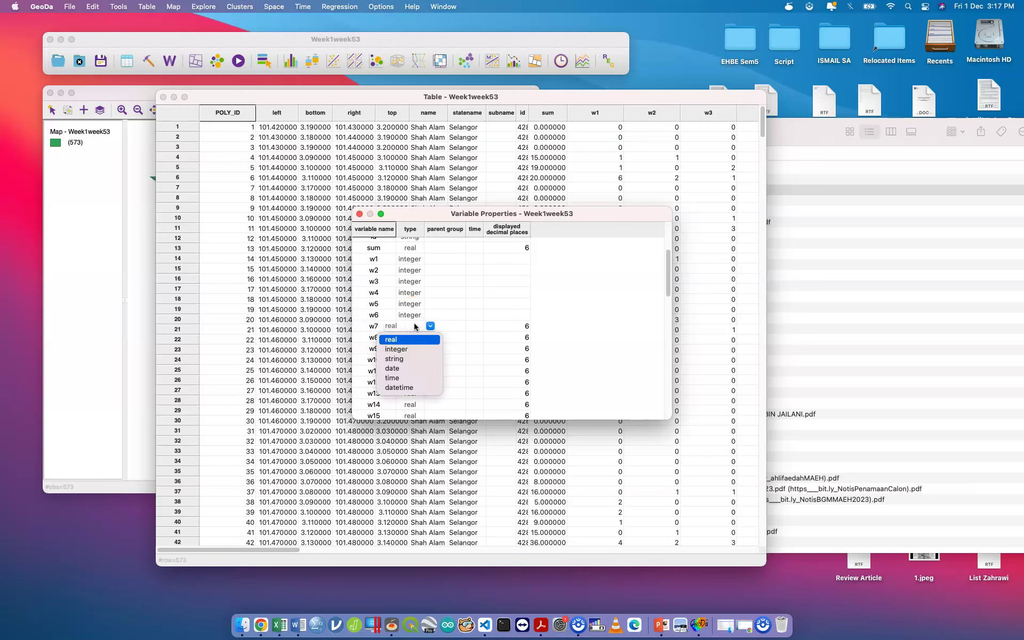
pyautogui.click(413, 350)
pyautogui.click(412, 338)
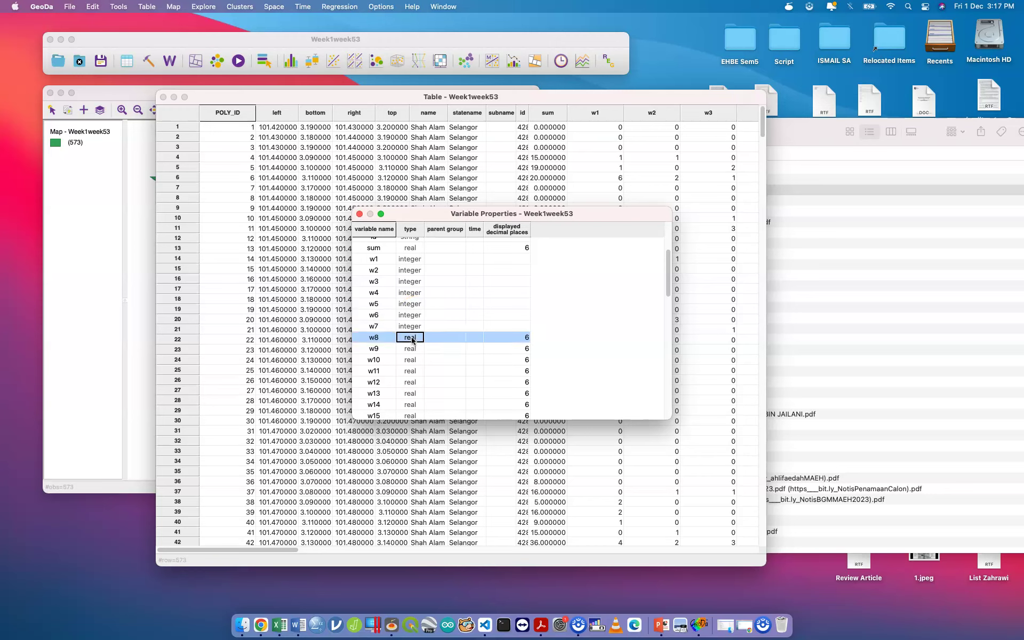
pyautogui.click(412, 339)
pyautogui.click(411, 361)
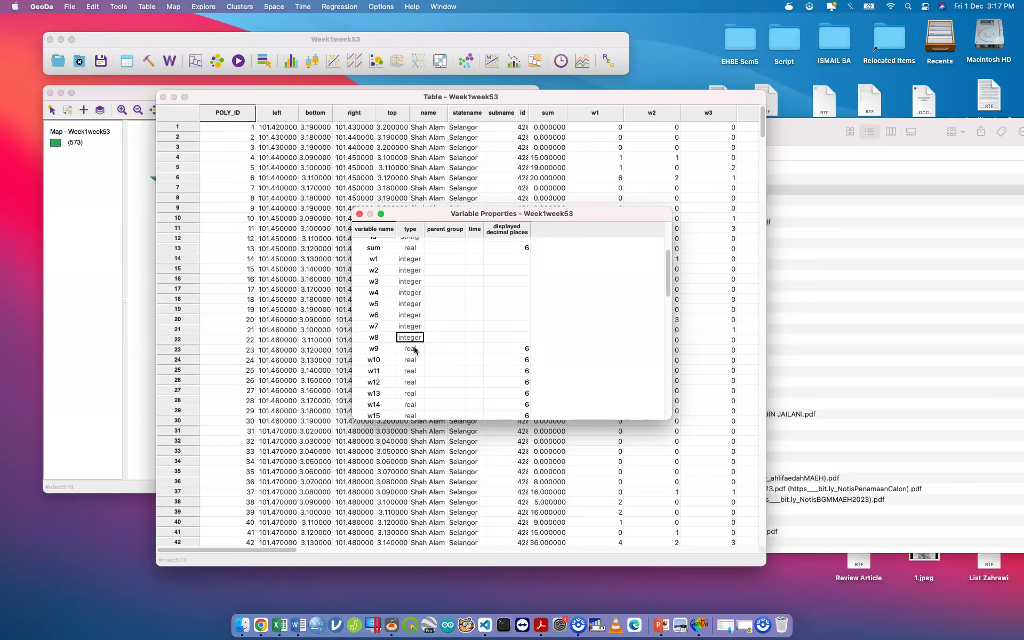
# Set the data type of variables w9, w10 and w11 to integer.
pyautogui.click(415, 349)
pyautogui.click(415, 349)
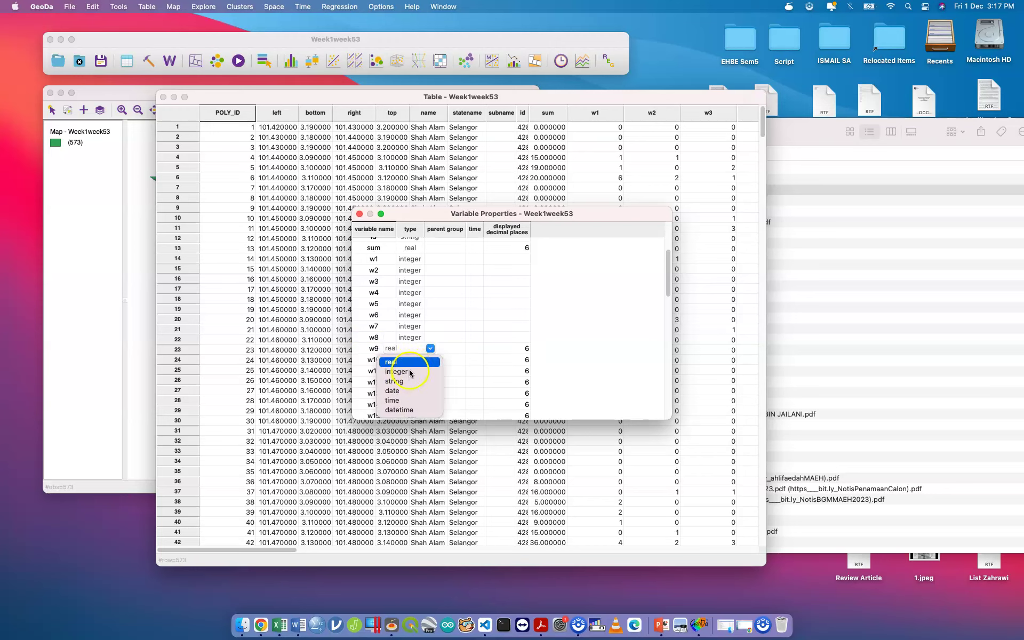
pyautogui.click(410, 371)
pyautogui.click(413, 361)
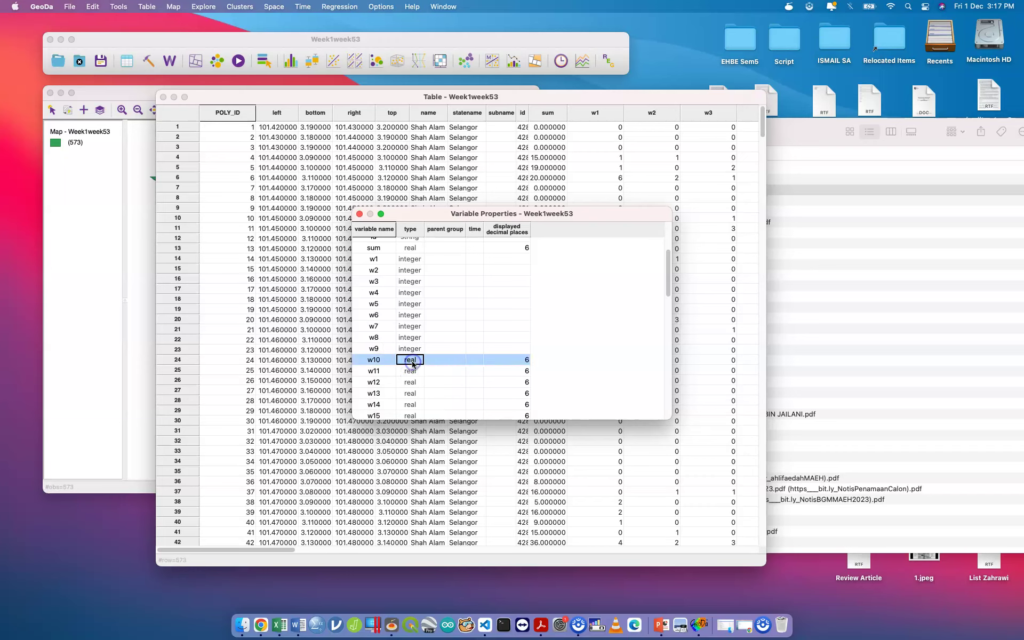
pyautogui.click(413, 360)
pyautogui.click(412, 382)
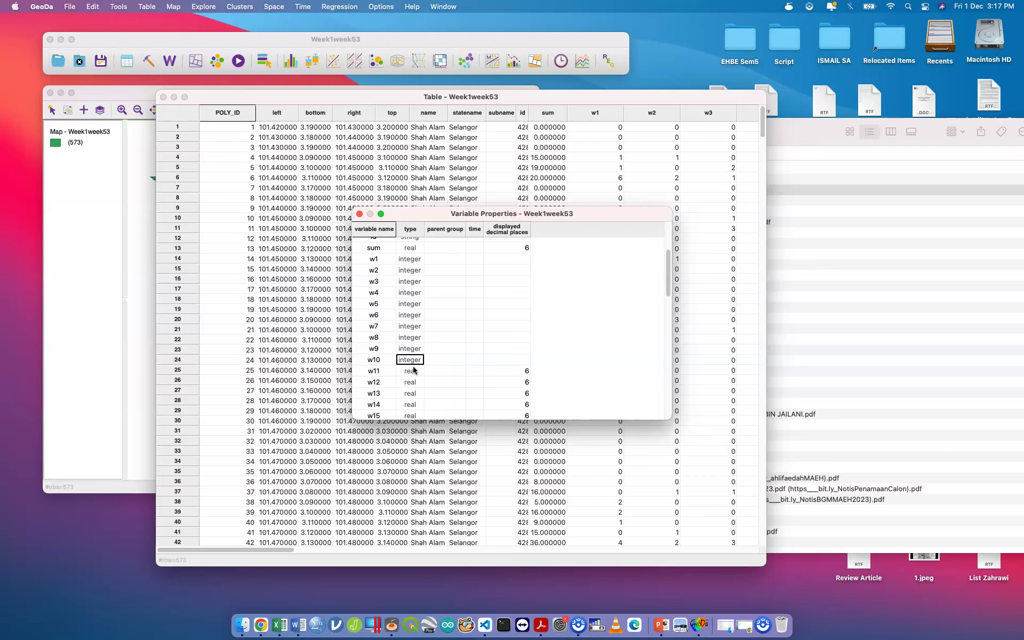
pyautogui.click(414, 370)
pyautogui.click(414, 370)
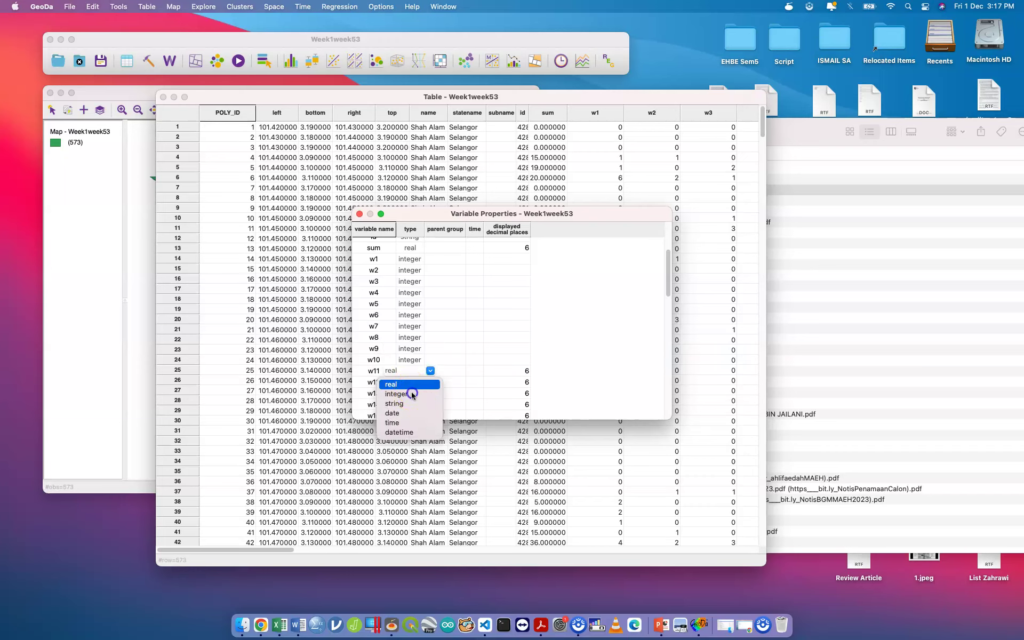
pyautogui.click(413, 394)
# Set the data type of variables w12, w13 and w14 to integer.
pyautogui.click(412, 382)
pyautogui.click(412, 382)
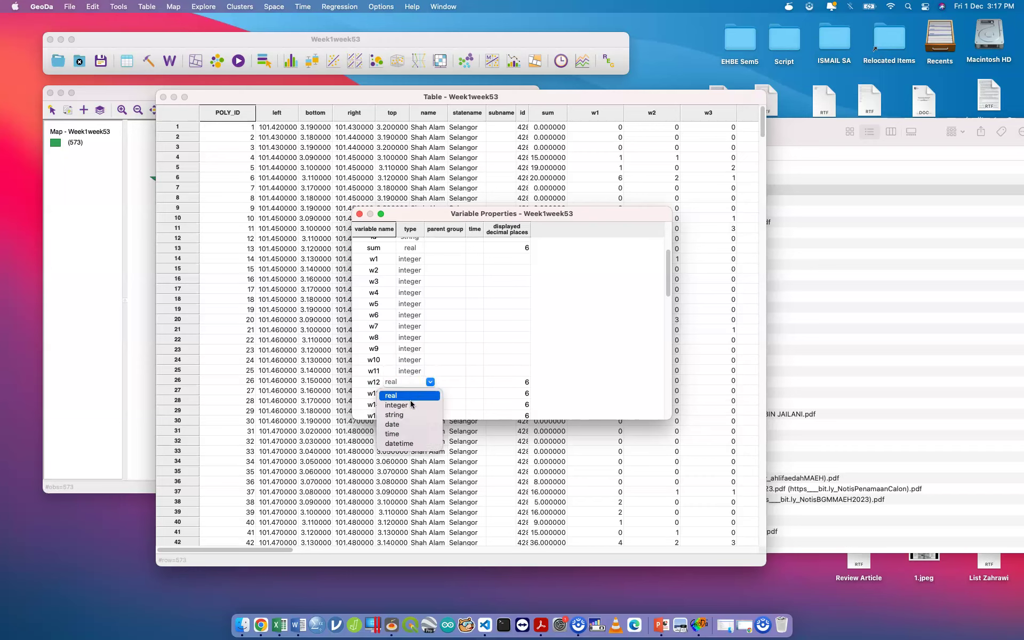
pyautogui.click(411, 405)
pyautogui.click(409, 393)
pyautogui.click(410, 393)
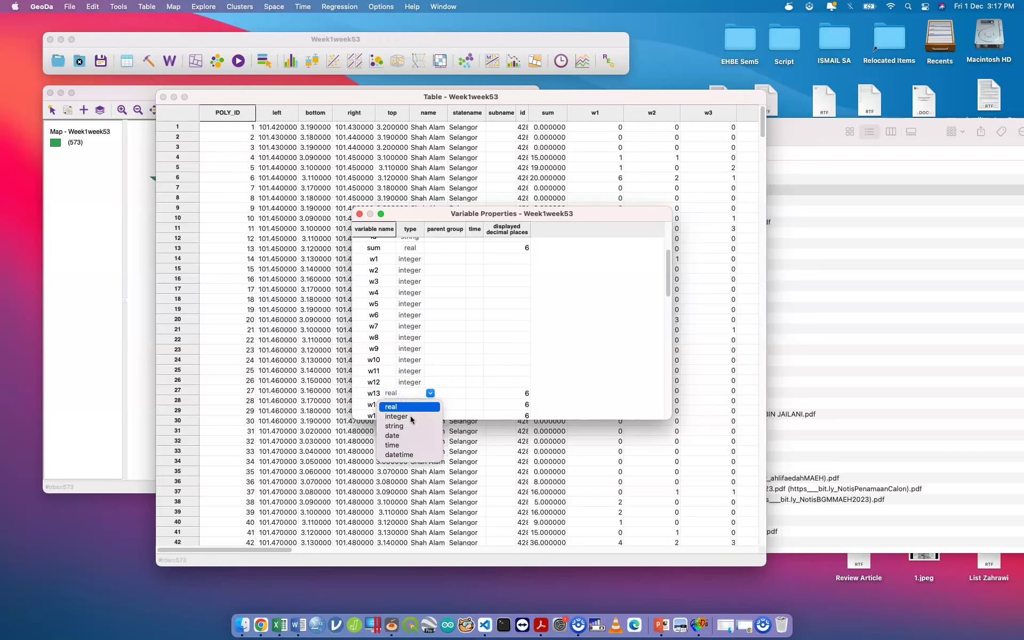
pyautogui.click(411, 418)
pyautogui.scroll(-5, 416, 401)
pyautogui.click(413, 276)
pyautogui.click(414, 275)
pyautogui.click(411, 303)
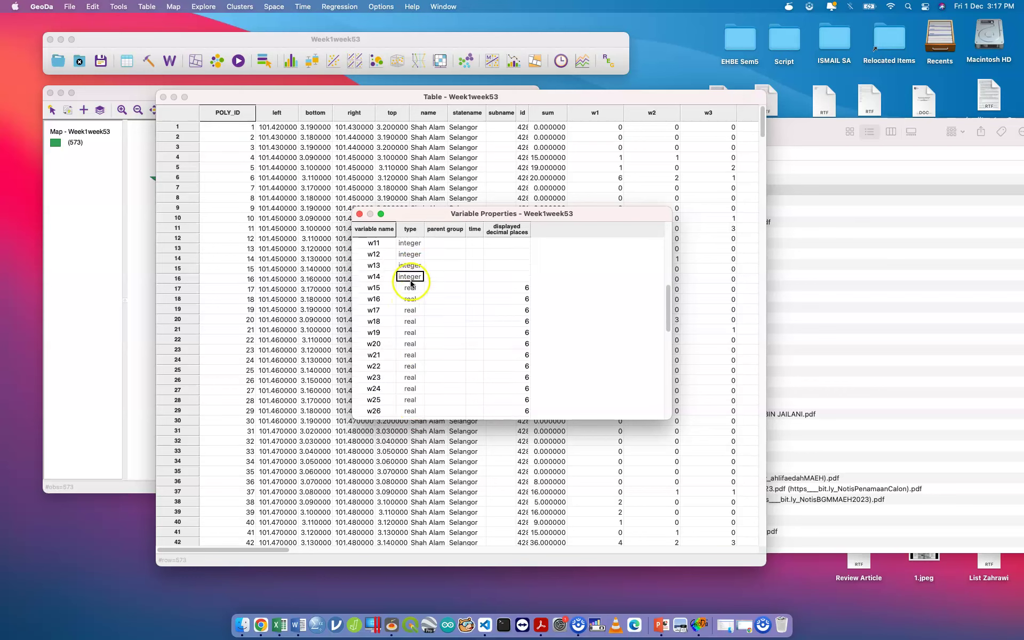
# Set the data type of variables w15, w16 and w17 to integer.
pyautogui.click(413, 288)
pyautogui.click(413, 288)
pyautogui.click(418, 311)
pyautogui.click(416, 300)
pyautogui.click(415, 299)
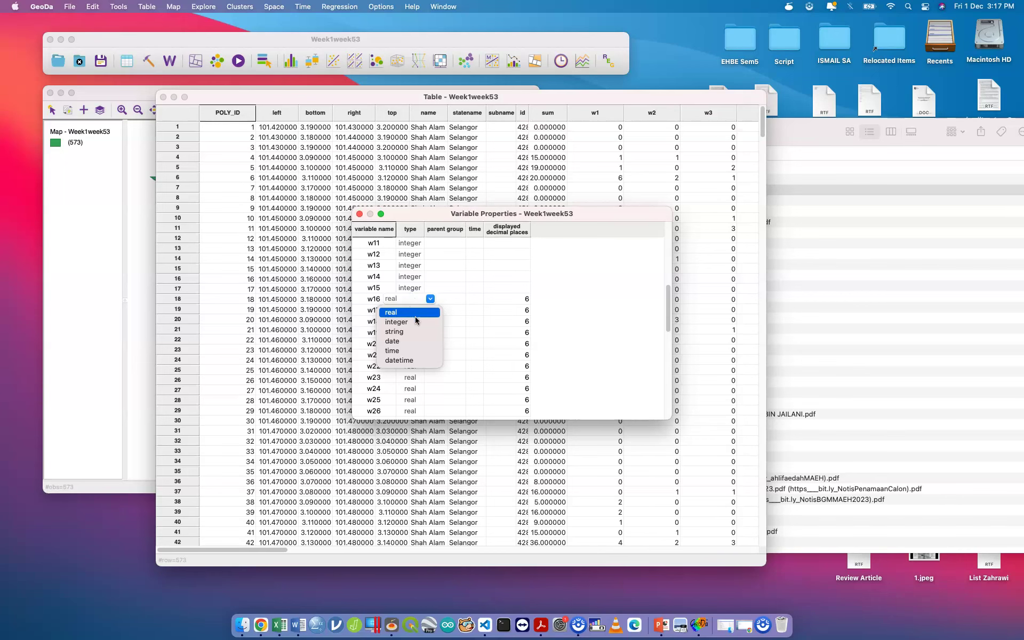
pyautogui.click(416, 321)
pyautogui.click(414, 310)
pyautogui.click(414, 310)
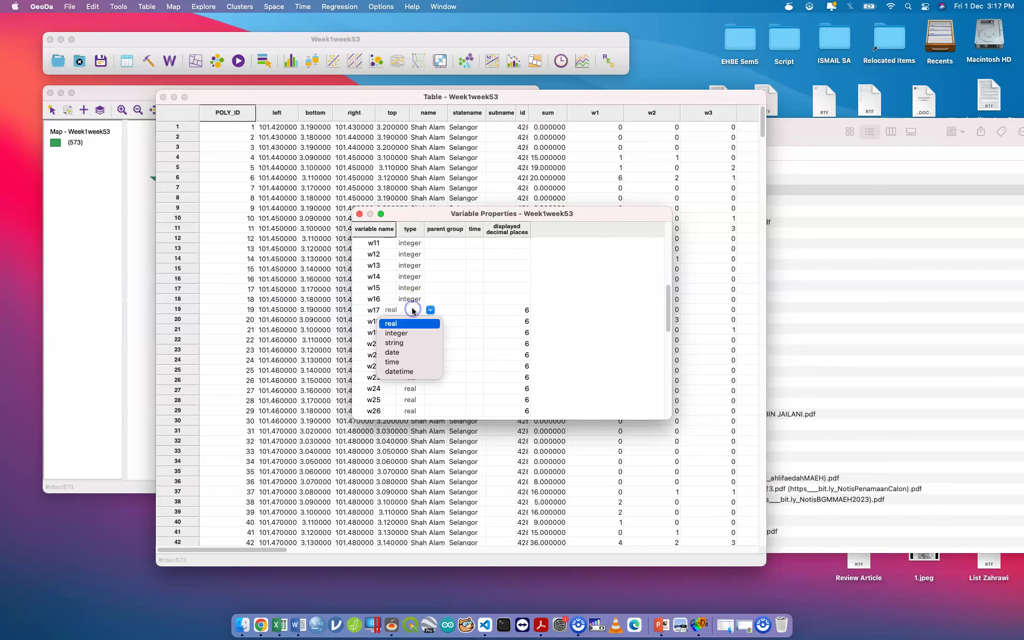
pyautogui.click(414, 334)
# Set the data type of variables w18 and w19 to integer and open the type choices of w20.
pyautogui.click(416, 322)
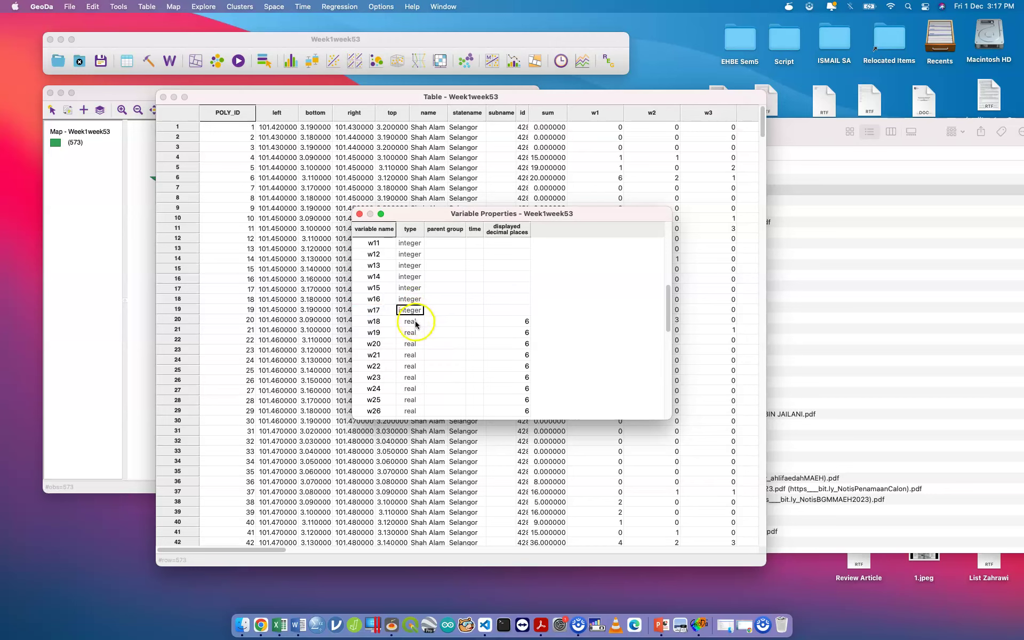
pyautogui.click(415, 322)
pyautogui.click(411, 346)
pyautogui.click(414, 333)
pyautogui.click(415, 333)
pyautogui.click(412, 357)
pyautogui.click(418, 343)
pyautogui.click(418, 342)
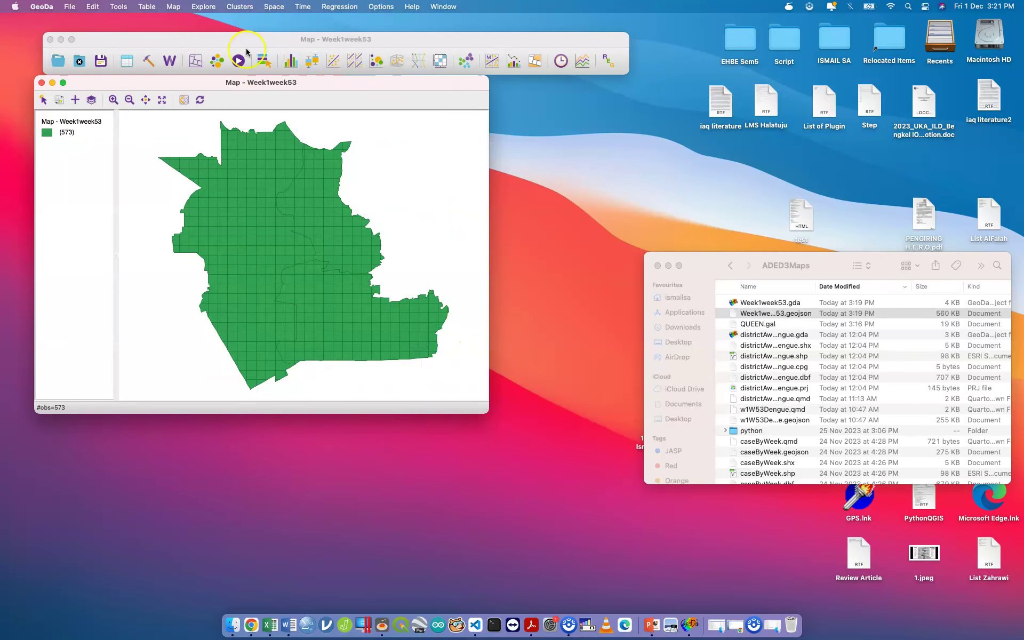
# Check the QUEEN weights in the Weights Manager, close it and move the main toolbar window clear of the map.
pyautogui.click(176, 63)
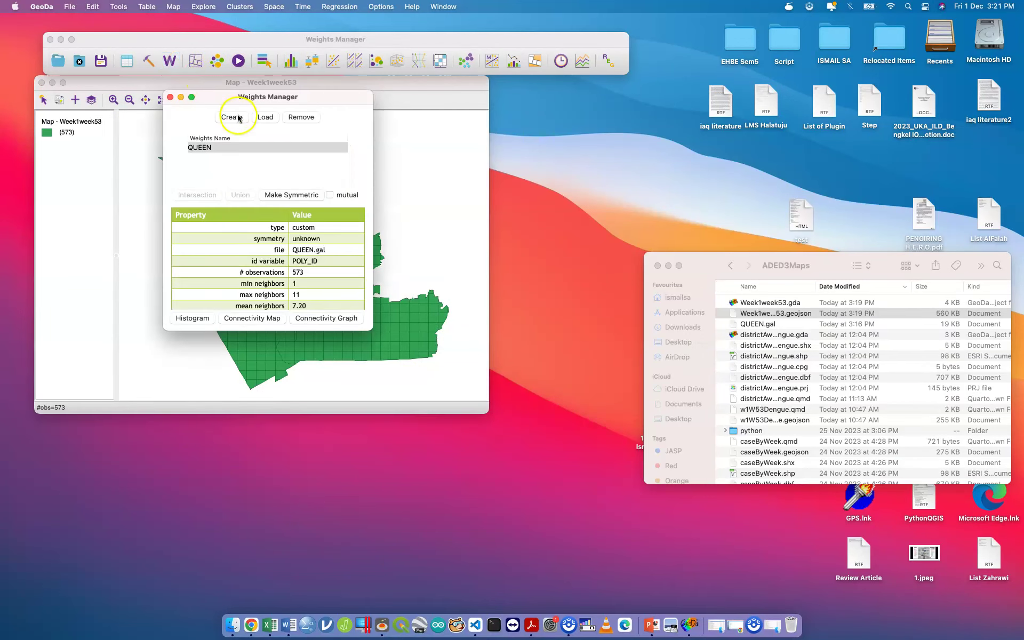
pyautogui.click(170, 97)
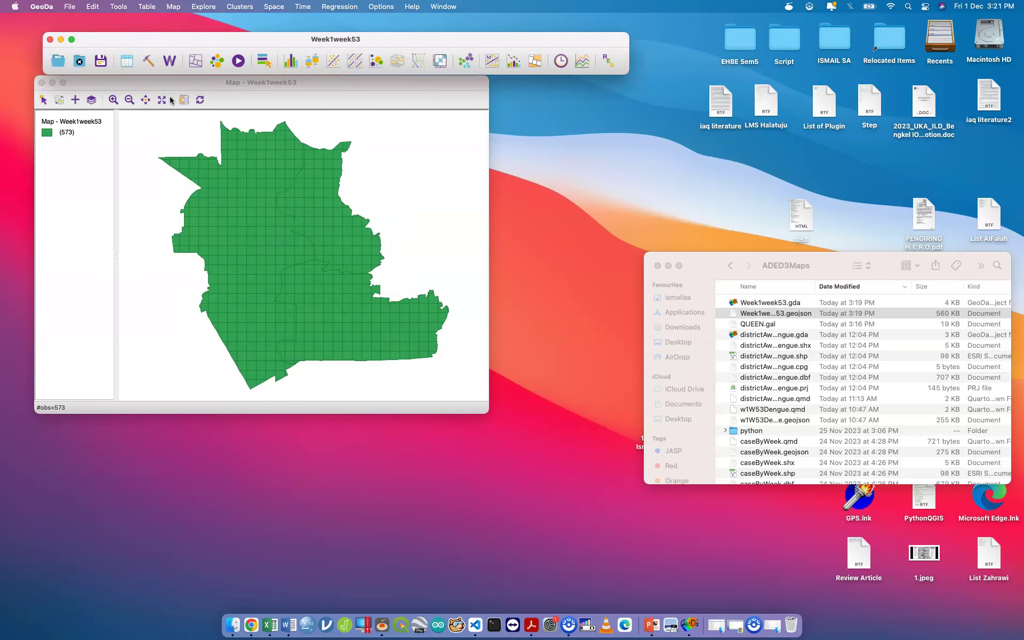
pyautogui.moveTo(187, 39); pyautogui.dragTo(178, 27)
# Run Univariate Local Moran's I on sum with the QUEEN weights, producing the significance map, cluster map and Moran scatter plot.
pyautogui.click(274, 7)
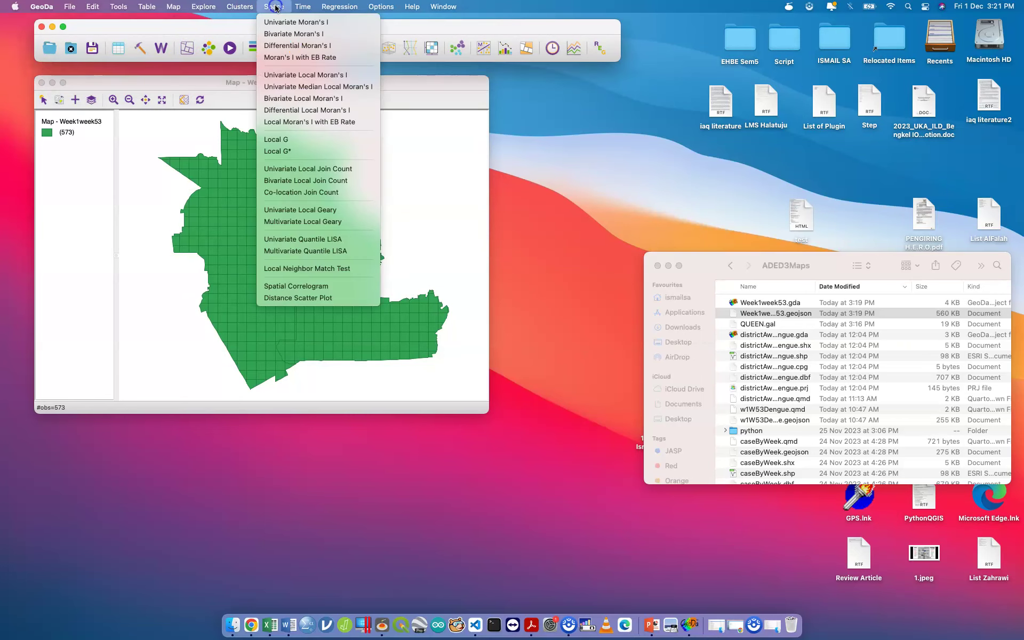
pyautogui.click(308, 76)
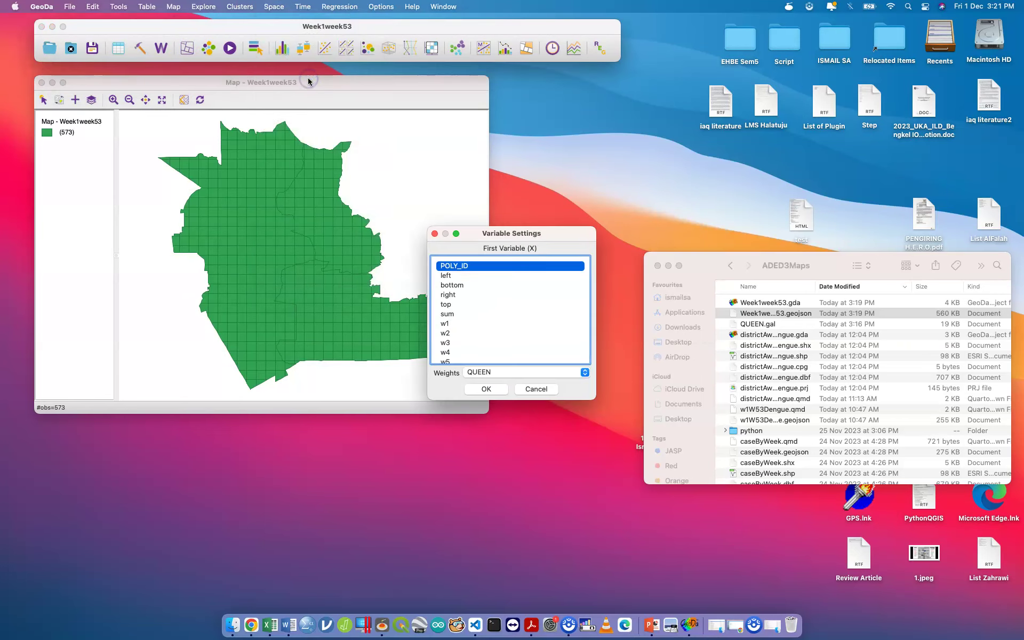
pyautogui.click(458, 316)
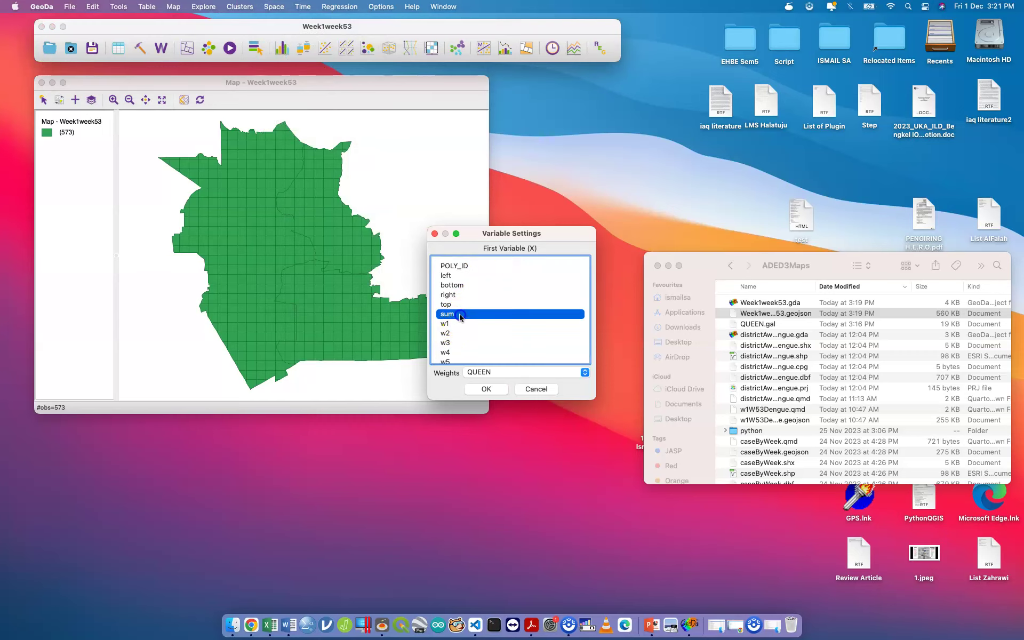
pyautogui.click(486, 387)
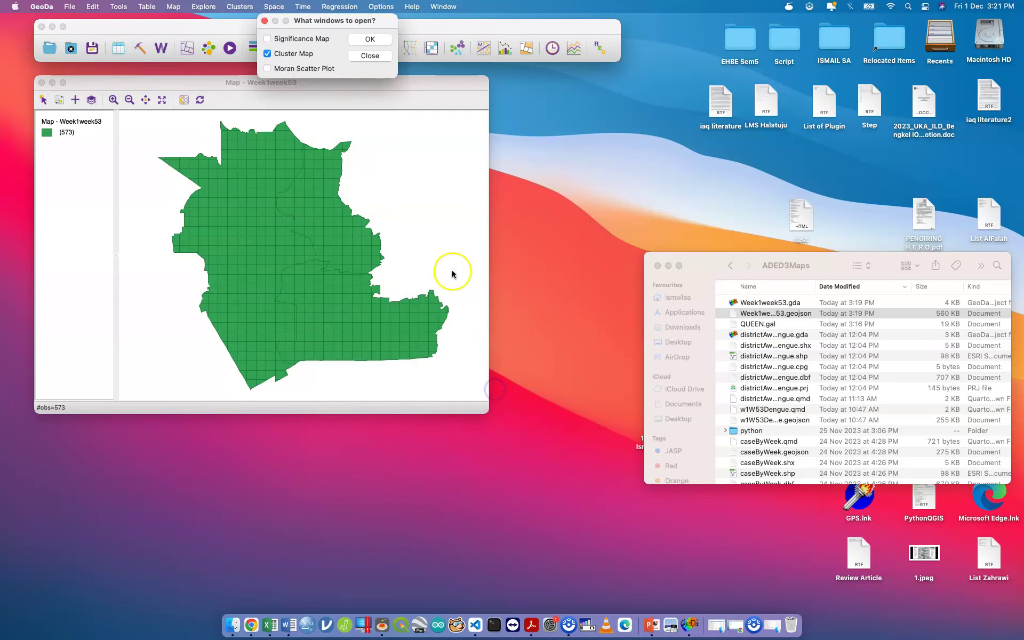
pyautogui.click(315, 40)
pyautogui.click(319, 69)
pyautogui.click(383, 41)
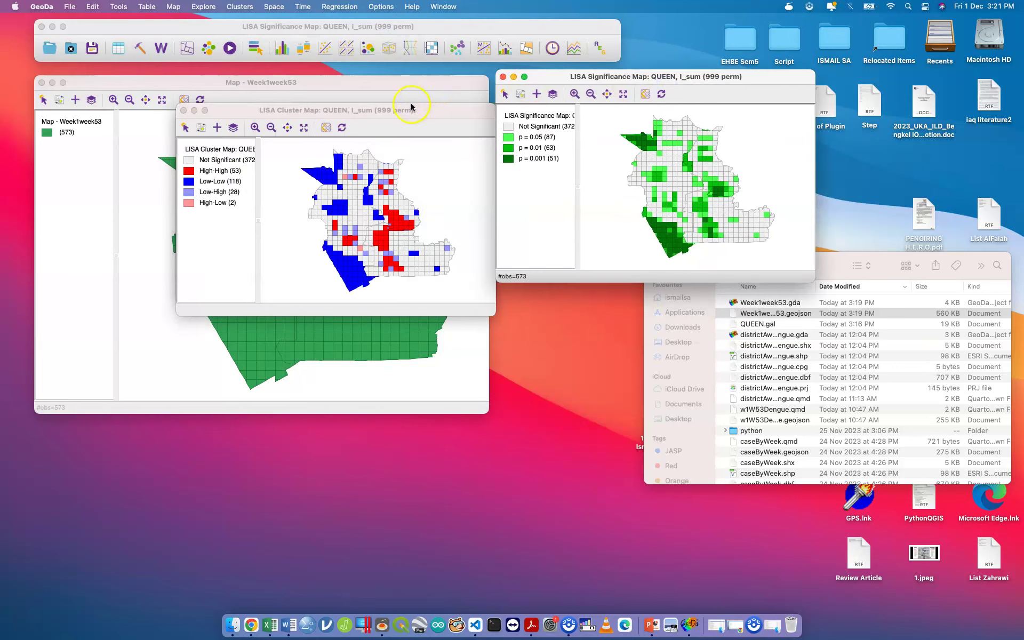
# Arrange the cluster map, Moran scatter plot and significance map of sum so the three windows do not overlap each other.
pyautogui.moveTo(342, 208); pyautogui.dragTo(260, 356)
pyautogui.moveTo(344, 118); pyautogui.dragTo(186, 74)
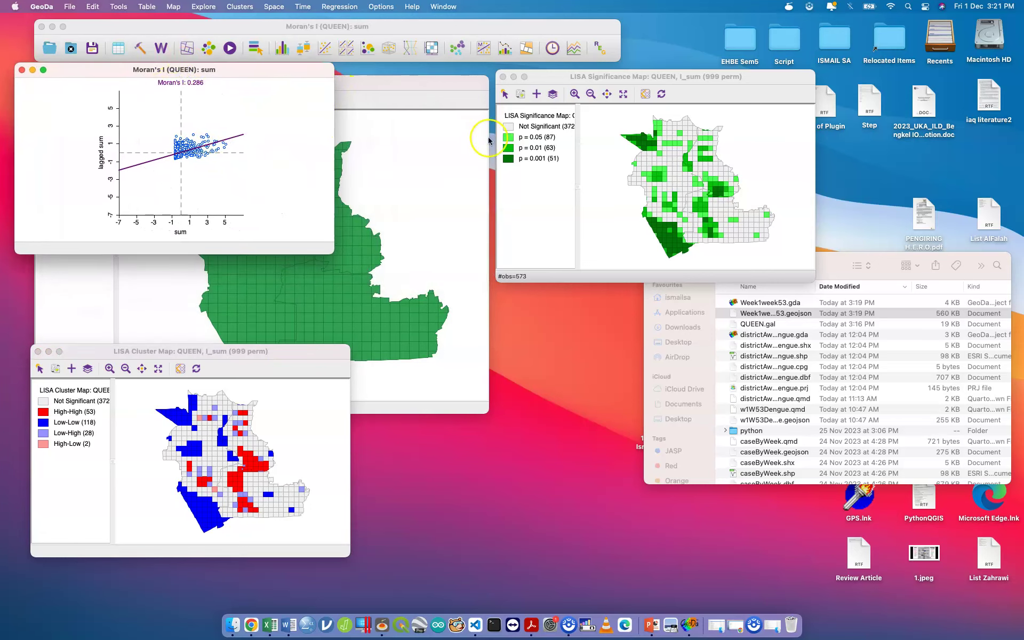
pyautogui.moveTo(569, 81); pyautogui.dragTo(409, 72)
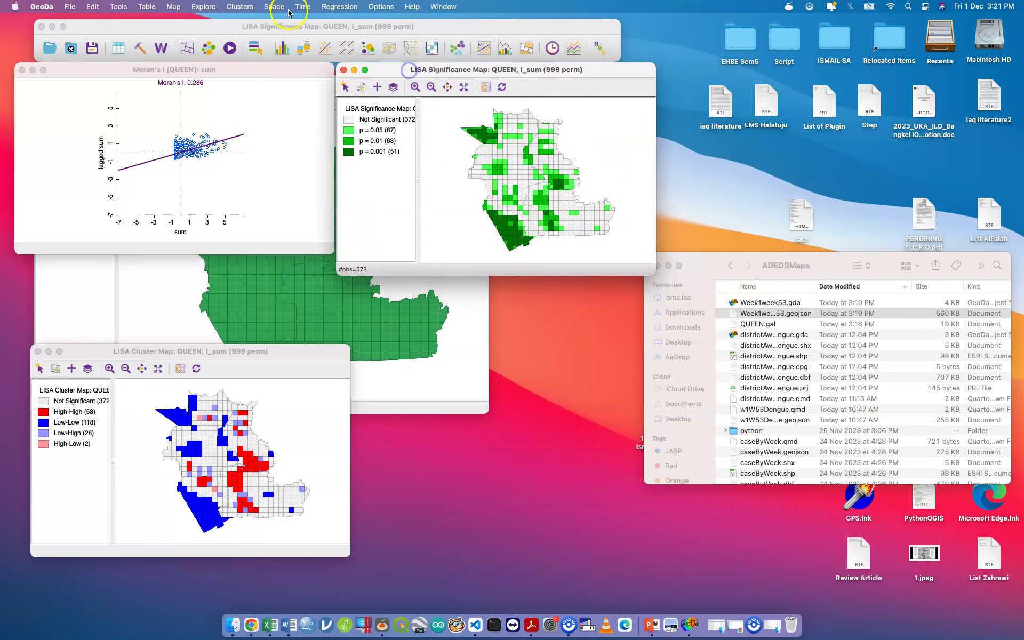
# Run Univariate Local Moran's I on w1 with the QUEEN weights, with significance map, cluster map and scatter plot, and spread out its two maps.
pyautogui.click(275, 6)
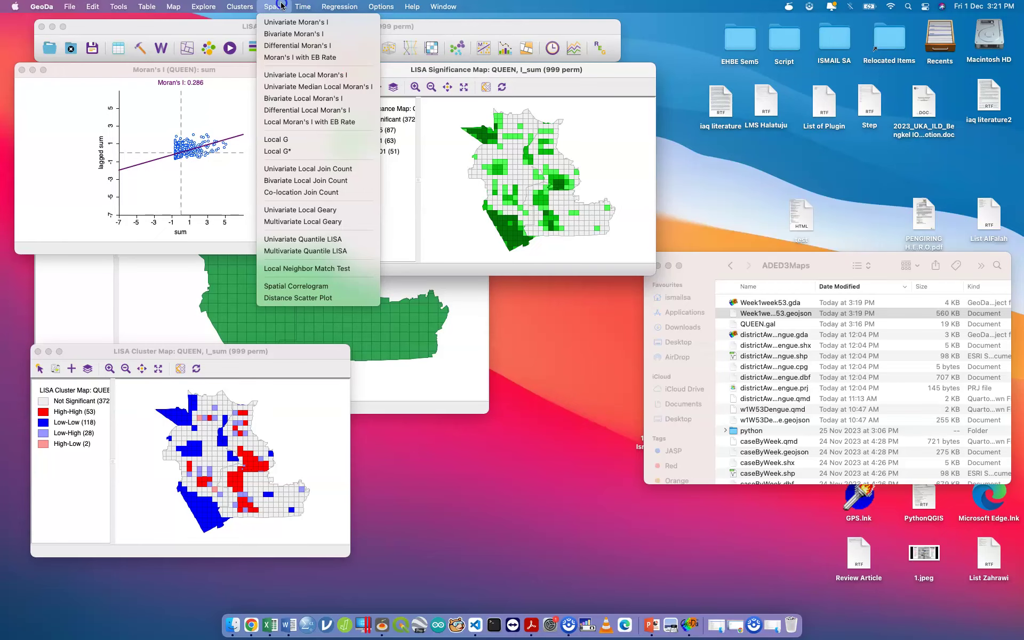
pyautogui.click(300, 75)
pyautogui.click(480, 270)
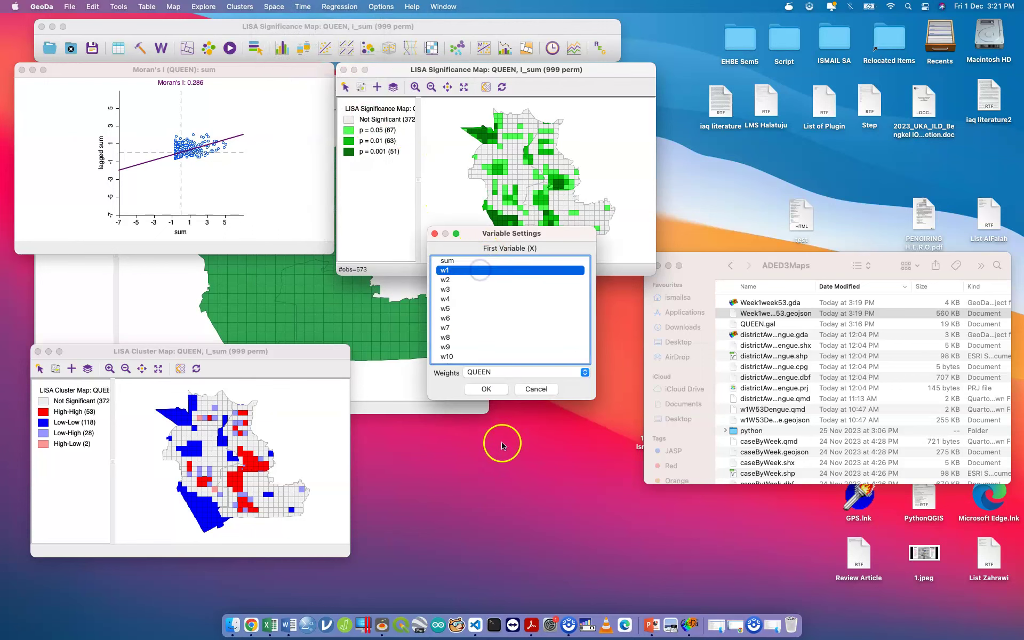
pyautogui.click(486, 389)
pyautogui.click(307, 40)
pyautogui.click(308, 69)
pyautogui.click(369, 39)
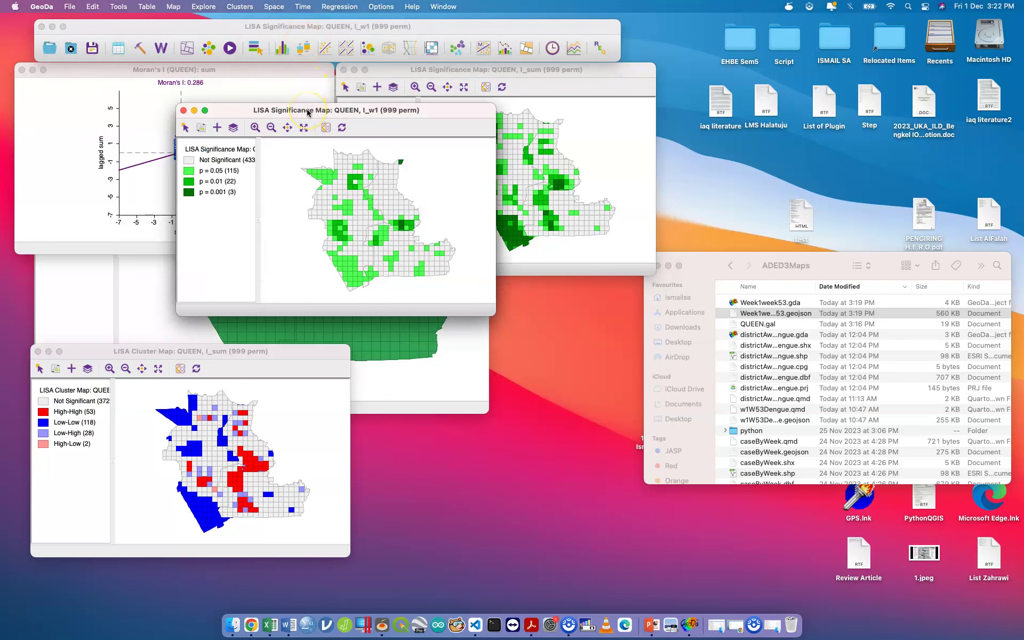
pyautogui.moveTo(307, 112); pyautogui.dragTo(779, 258)
pyautogui.moveTo(480, 304); pyautogui.dragTo(588, 345)
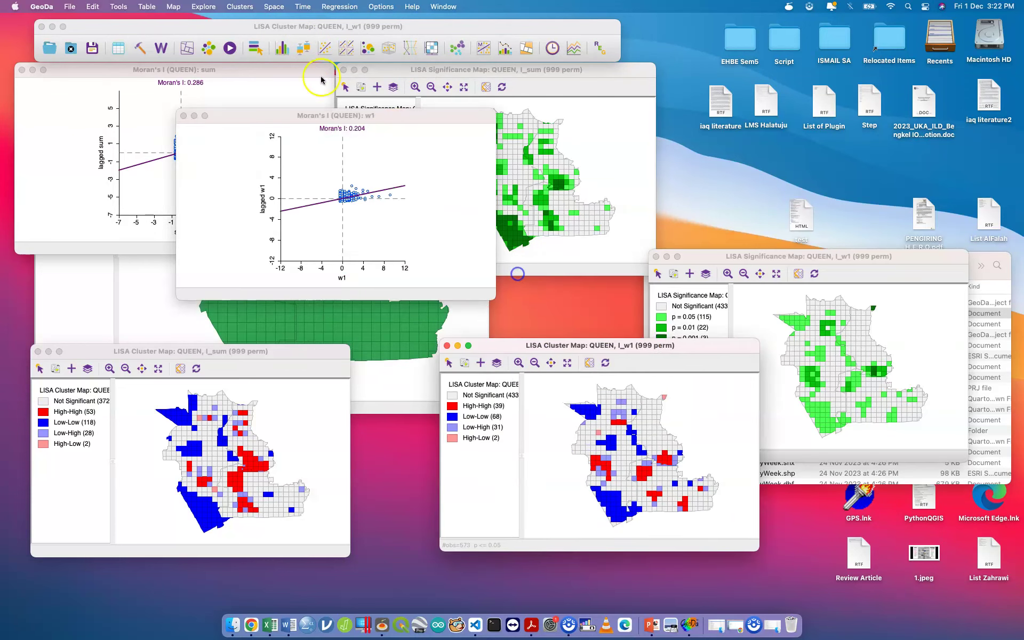
# Check the data types of sum and the week variables in the attribute table's variable properties, and close both windows.
pyautogui.click(120, 48)
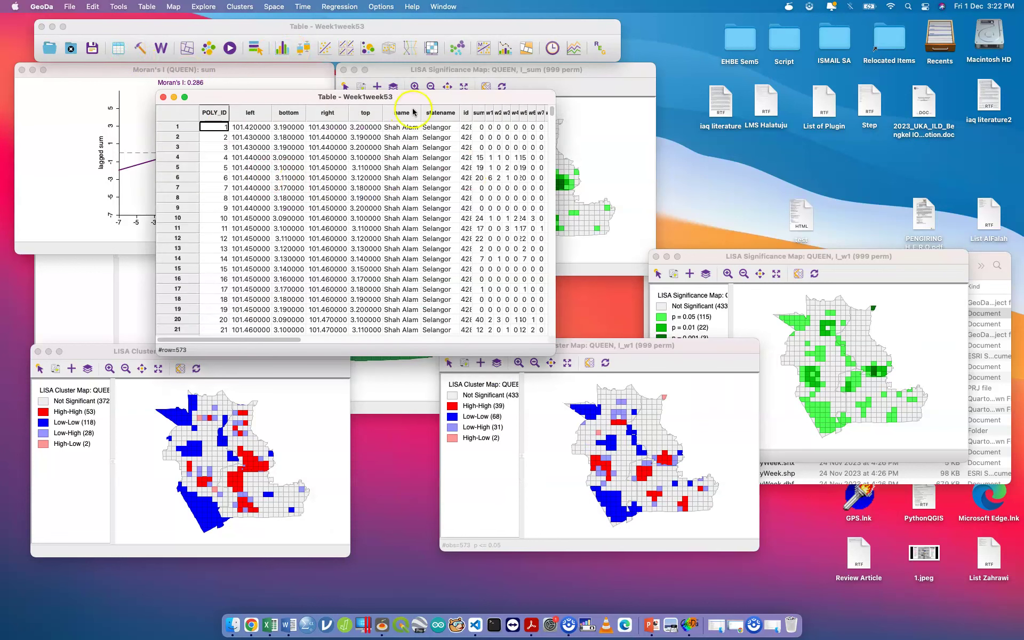
pyautogui.rightClick(174, 109)
pyautogui.click(216, 259)
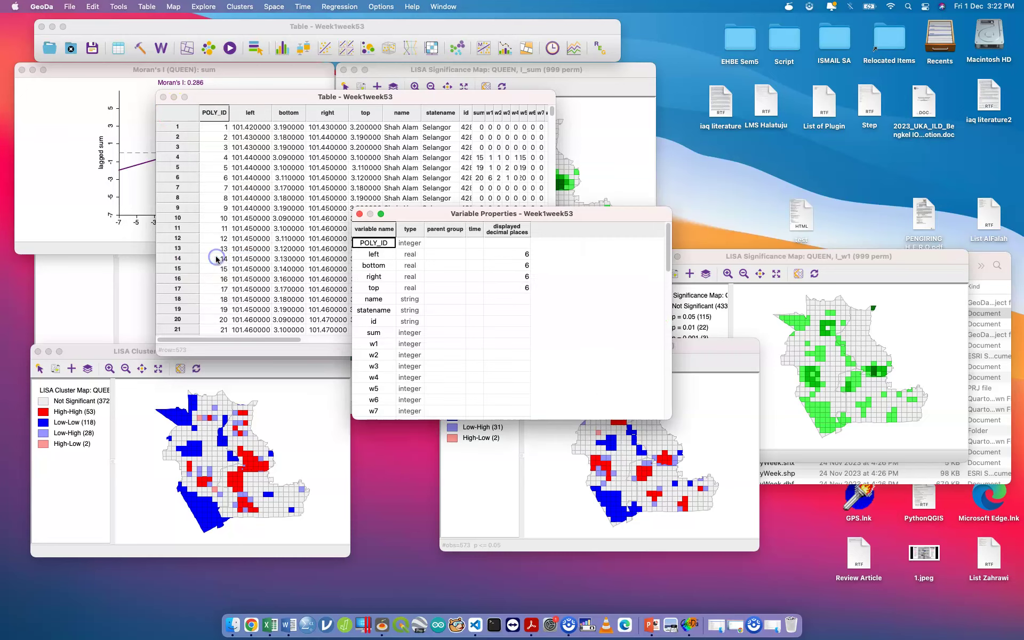
pyautogui.click(359, 214)
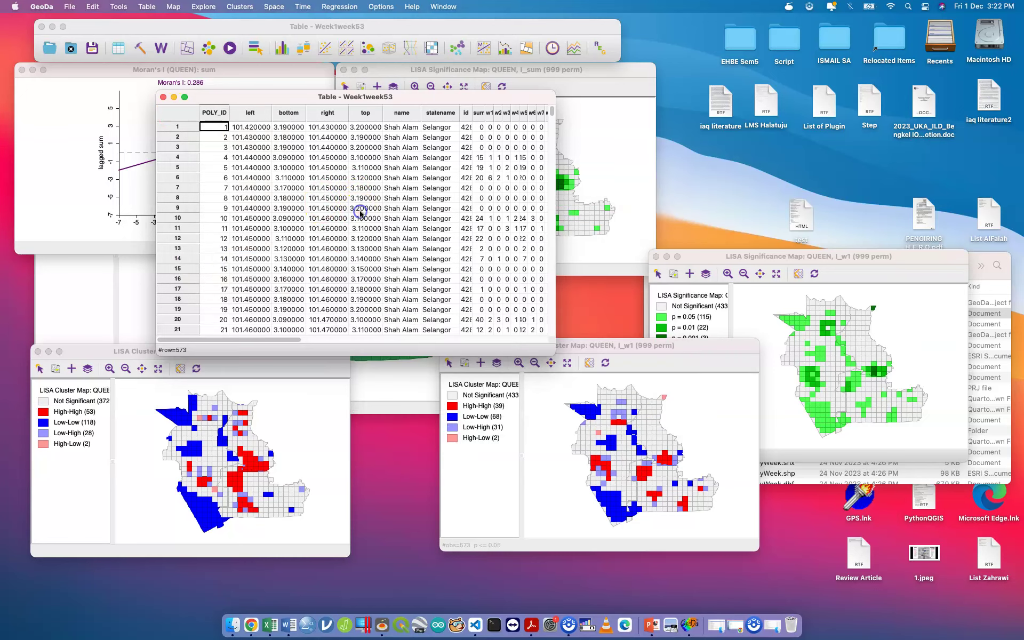
pyautogui.click(164, 98)
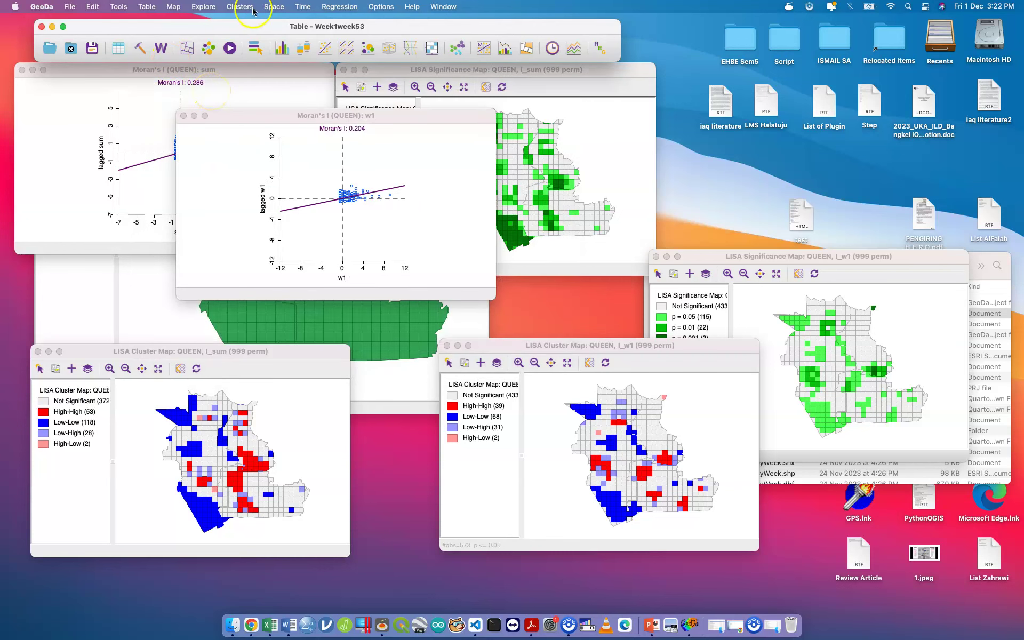
# Move the w1 Moran scatter plot window clear of the significance map of sum.
pyautogui.click(274, 7)
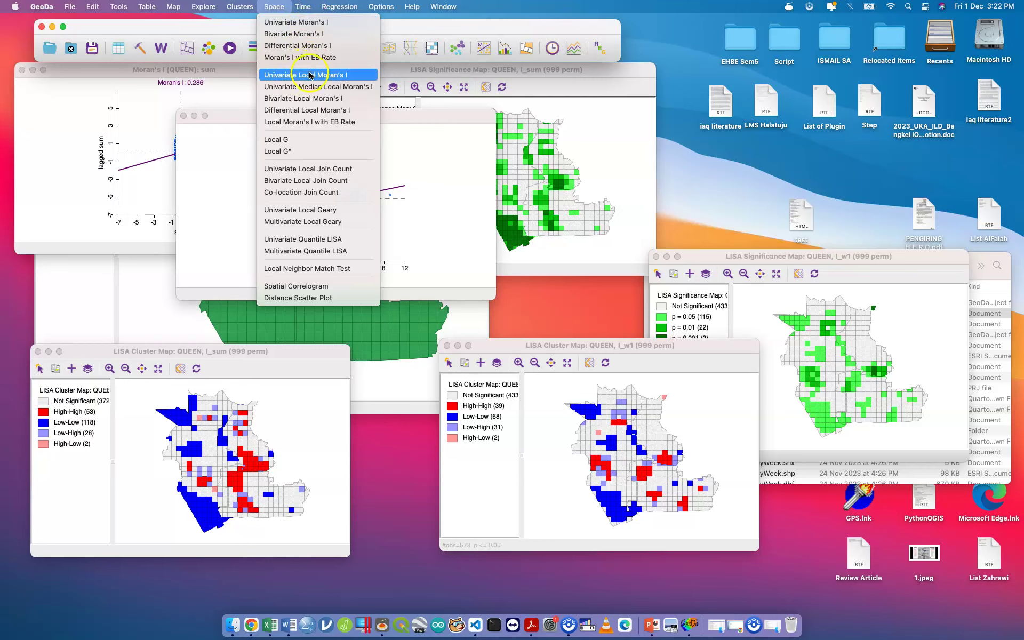
pyautogui.click(564, 211)
pyautogui.moveTo(422, 117); pyautogui.dragTo(265, 105)
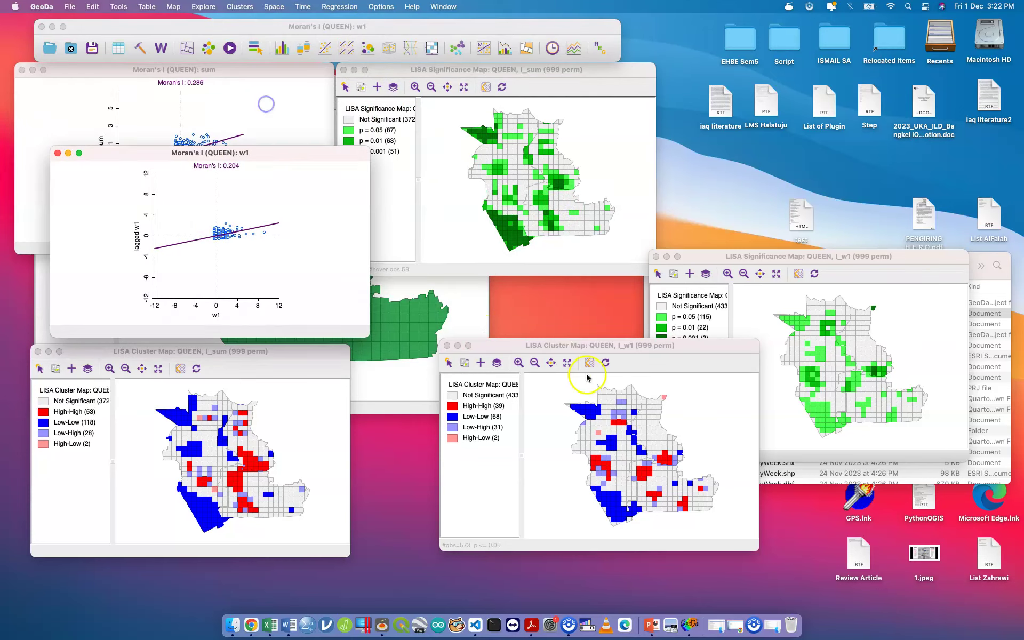
# Bring the w1 cluster and significance maps closer together, and compare them by alternately selecting the High-High and p = 0.01 categories.
pyautogui.moveTo(599, 347); pyautogui.dragTo(390, 288)
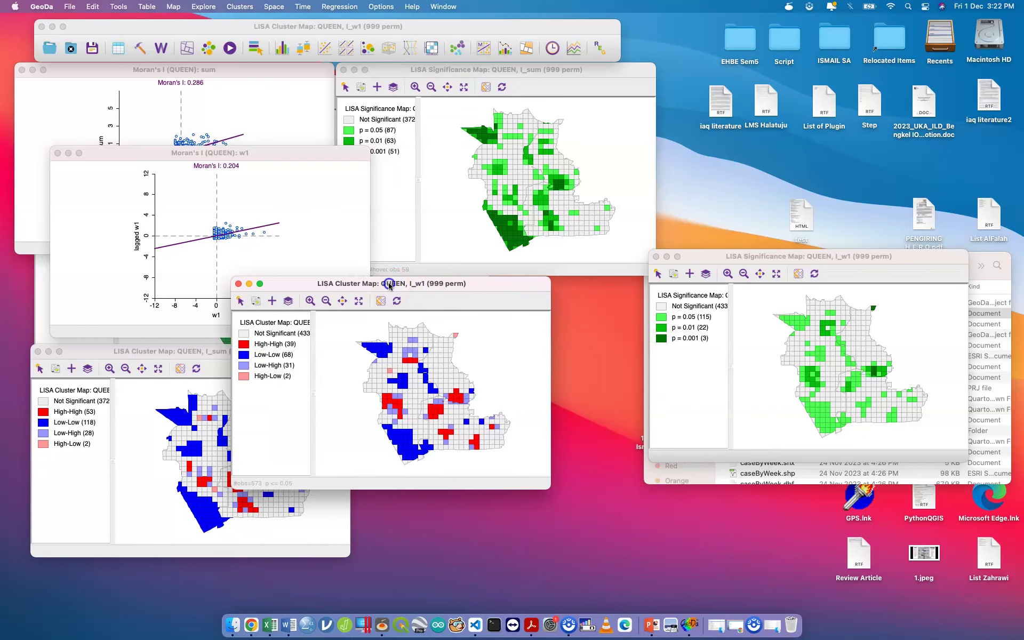
pyautogui.moveTo(714, 258); pyautogui.dragTo(597, 205)
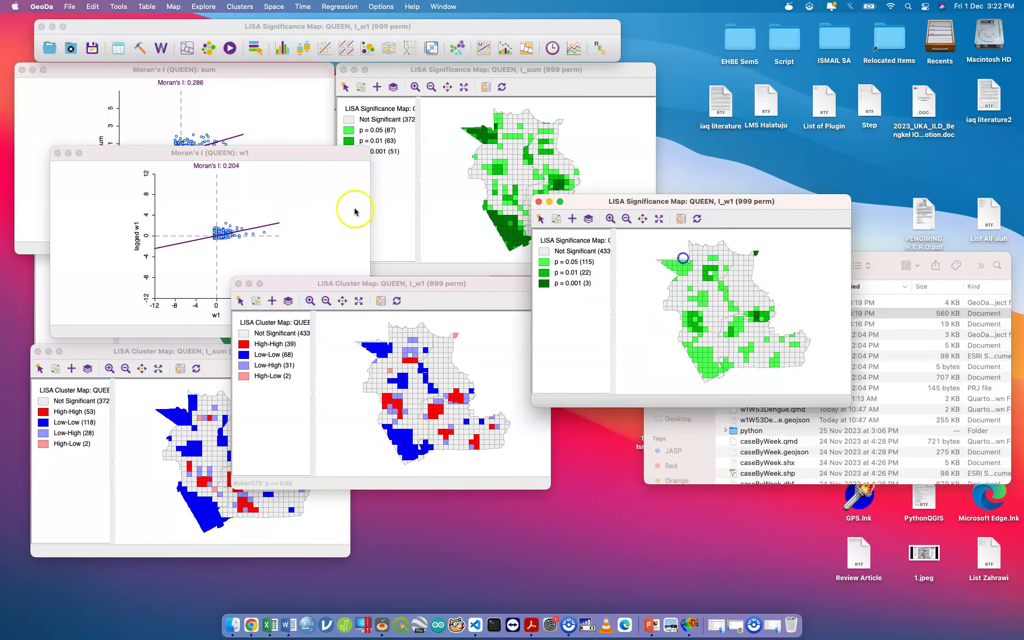
pyautogui.click(244, 345)
pyautogui.click(244, 345)
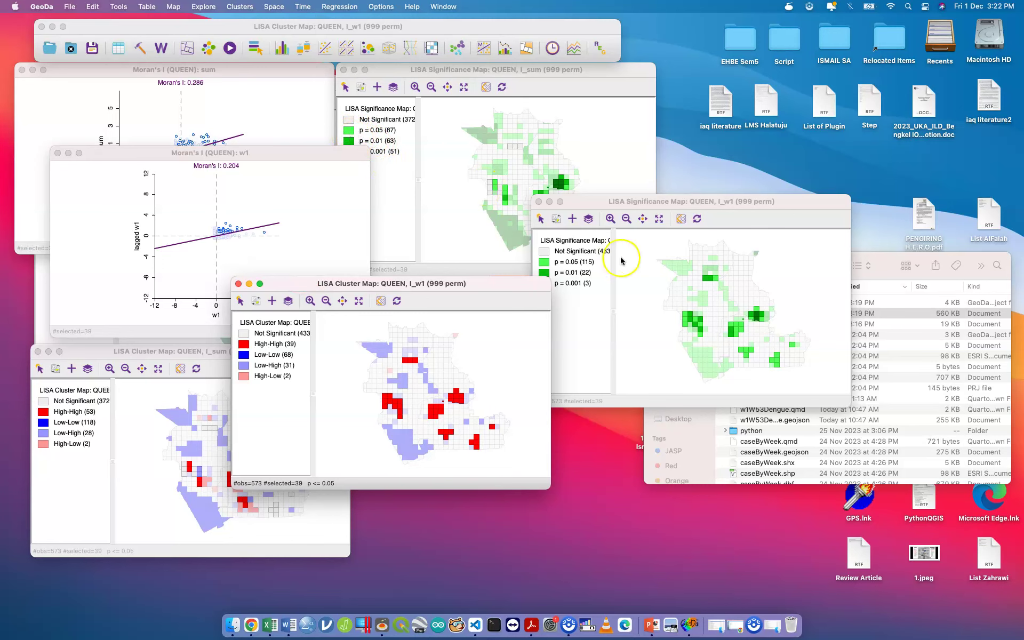
pyautogui.click(543, 274)
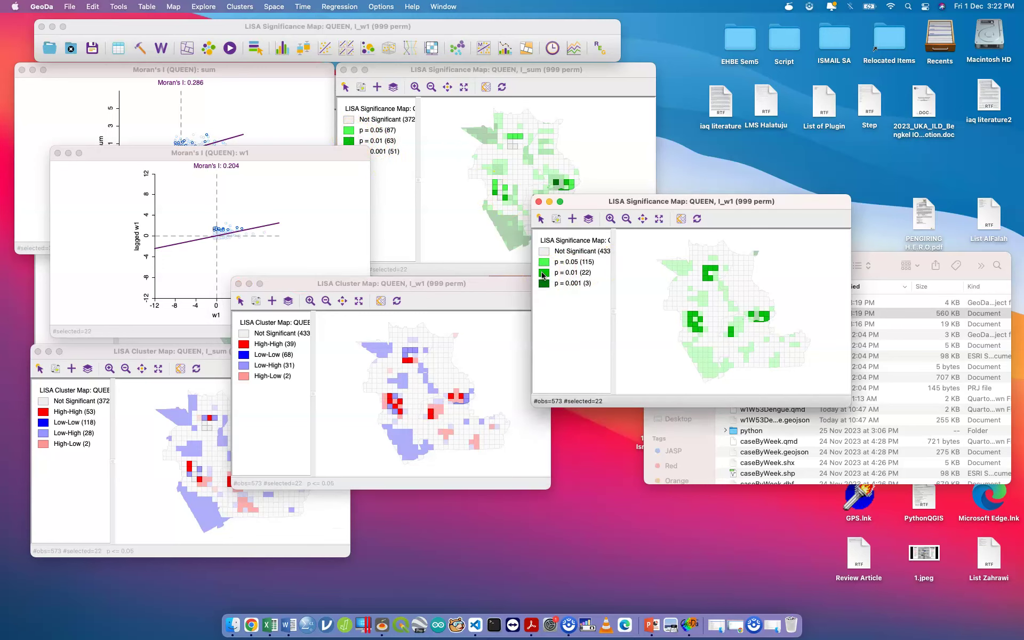
pyautogui.click(242, 348)
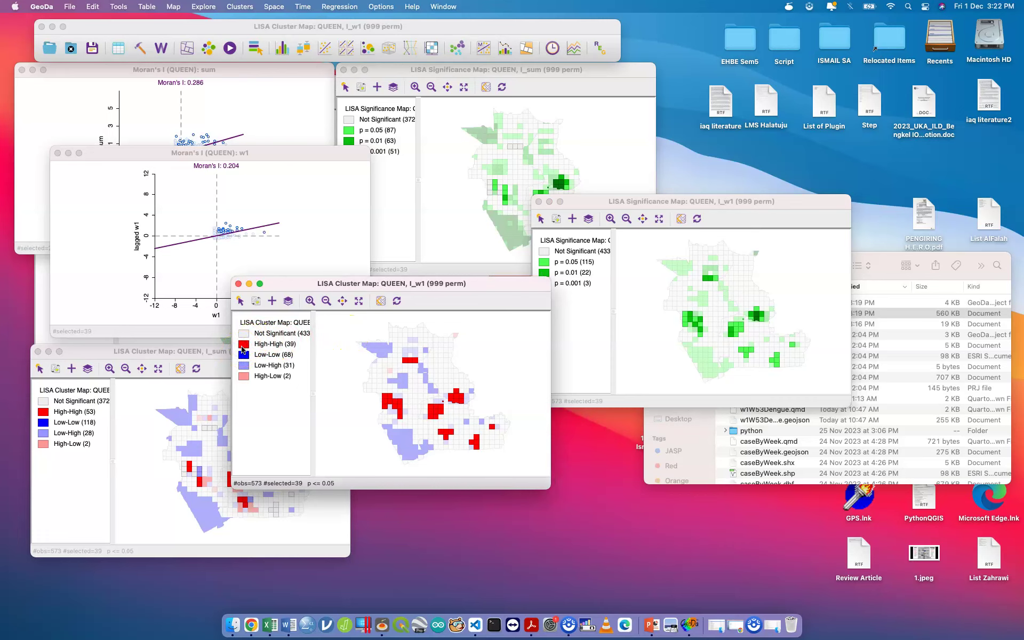
pyautogui.click(545, 274)
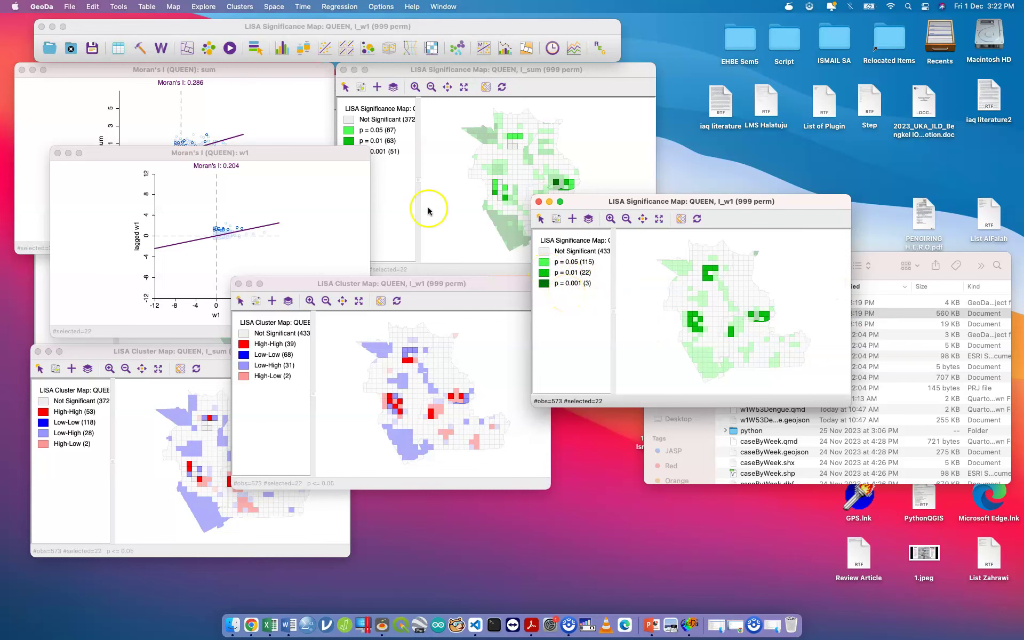
# Move the selected p = 0.01 cells to the top of the attribute table, review their rows, and close the table.
pyautogui.click(119, 51)
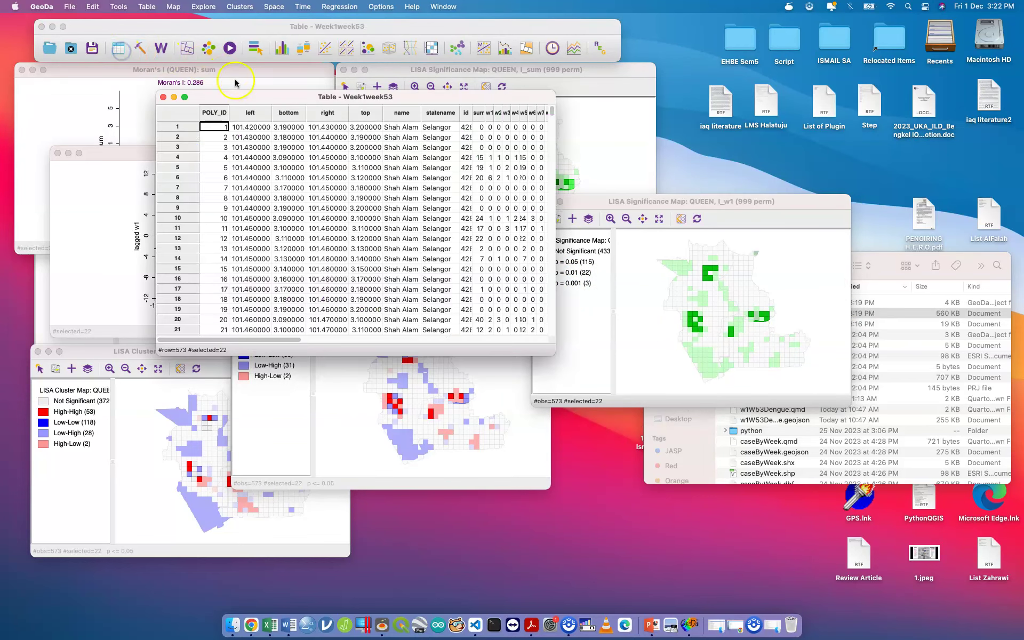
pyautogui.moveTo(241, 97); pyautogui.dragTo(681, 333)
pyautogui.rightClick(629, 354)
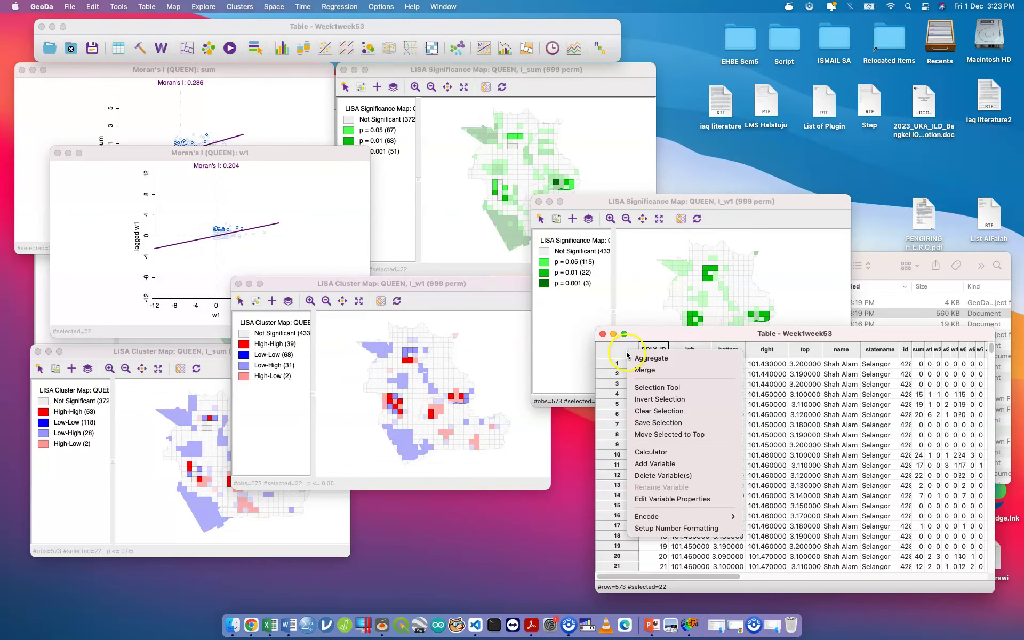
pyautogui.click(687, 435)
pyautogui.scroll(-2, 732, 439)
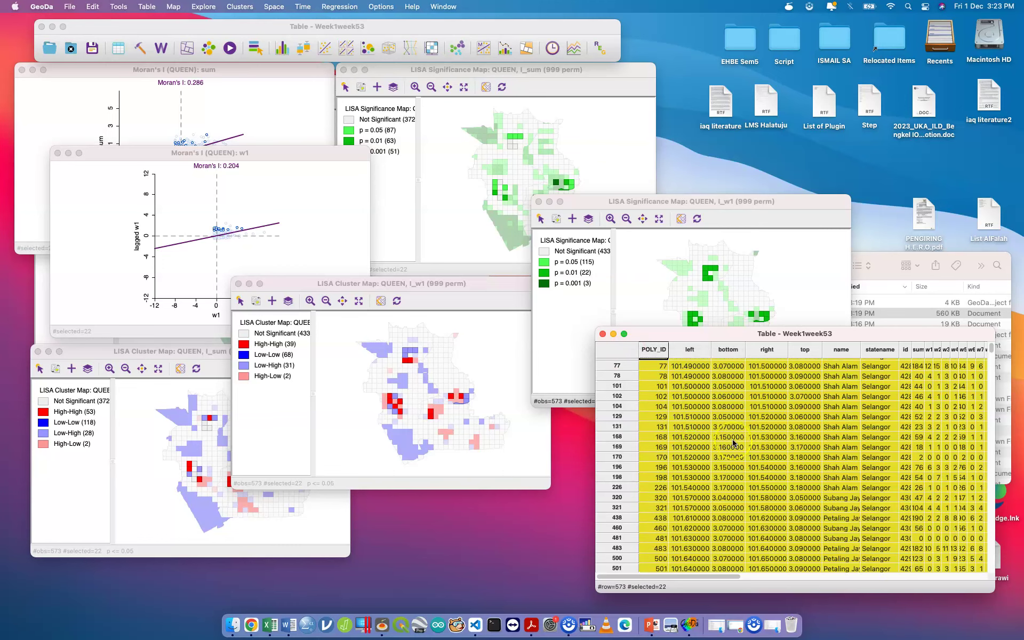
pyautogui.scroll(-5, 733, 441)
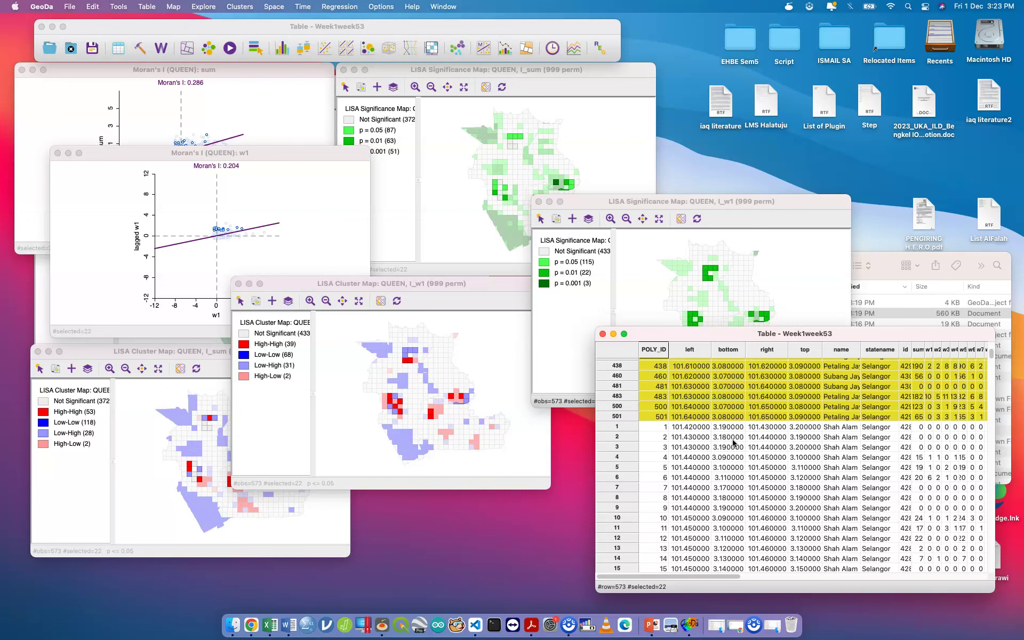
pyautogui.scroll(5, 732, 439)
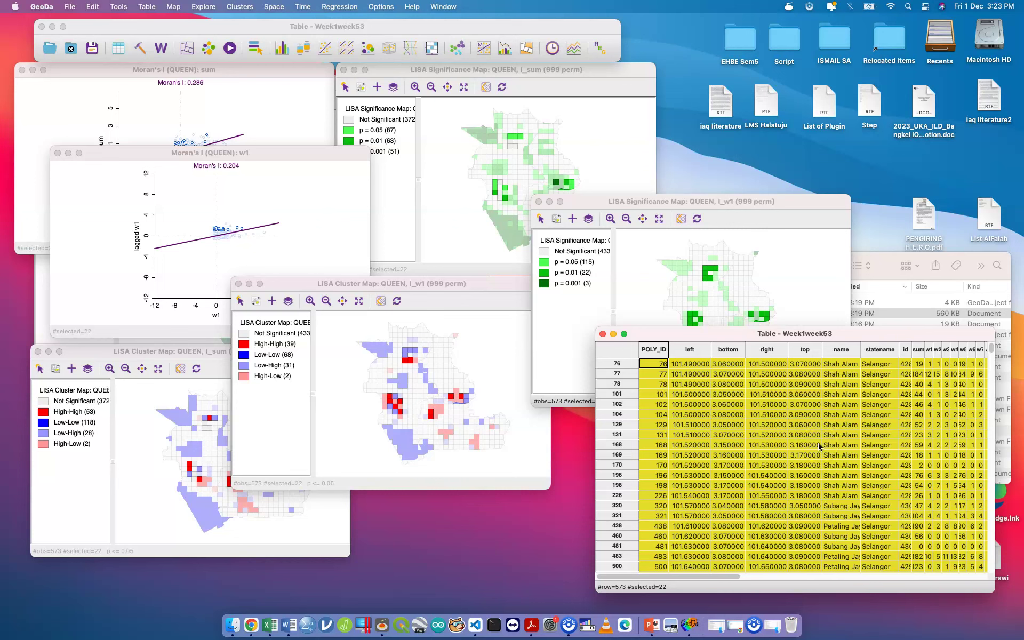
pyautogui.click(602, 334)
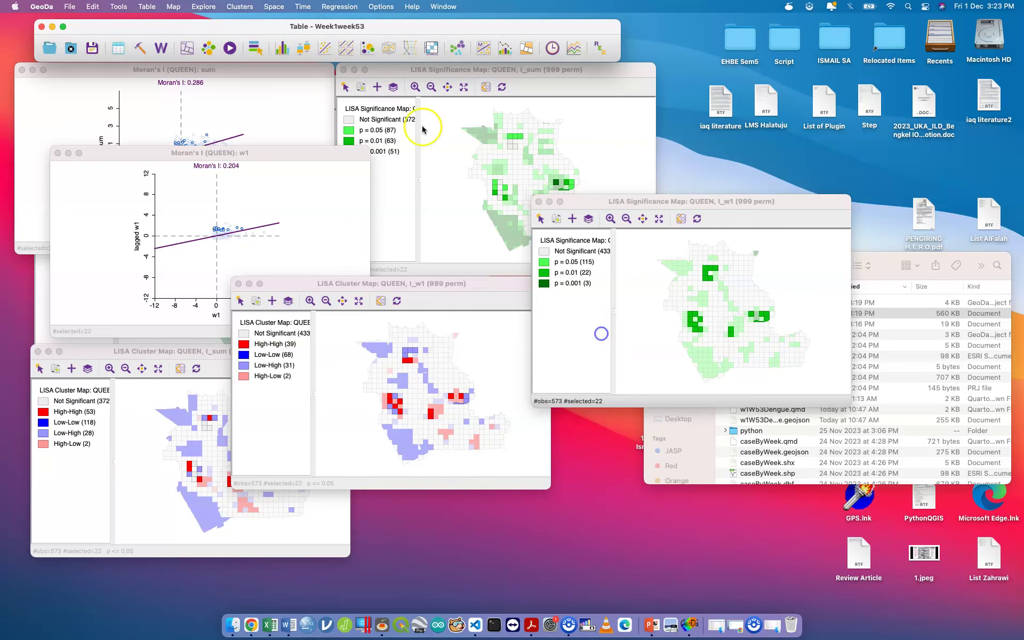
# Close both significance maps and the w1 cluster map, then close the project and reload Week1week53.geojson as the data source.
pyautogui.click(343, 70)
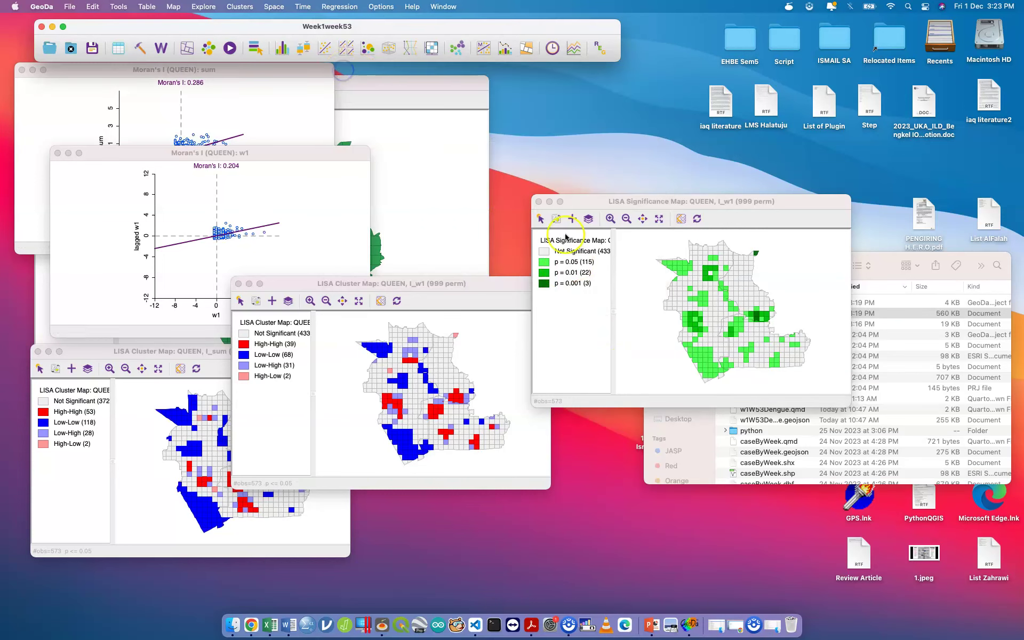
pyautogui.click(538, 201)
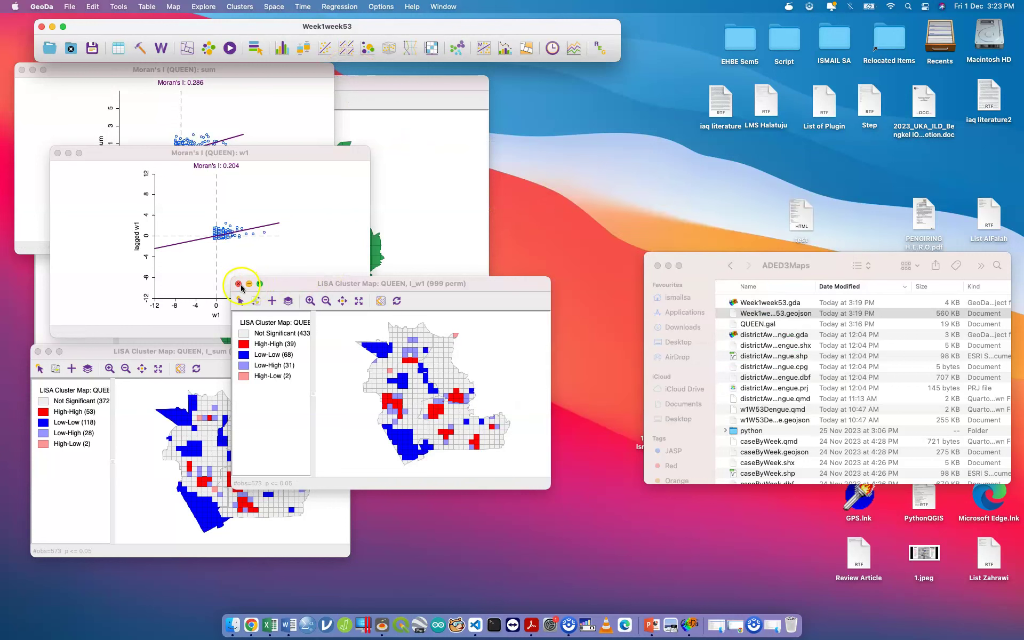
pyautogui.click(239, 283)
pyautogui.click(71, 50)
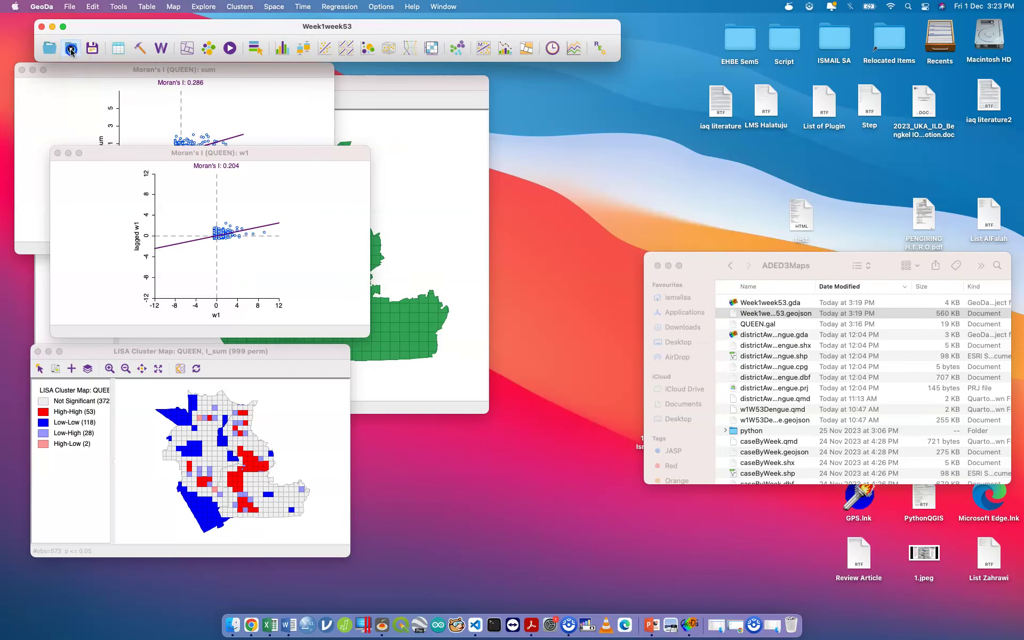
pyautogui.click(49, 48)
pyautogui.moveTo(764, 317); pyautogui.dragTo(224, 242)
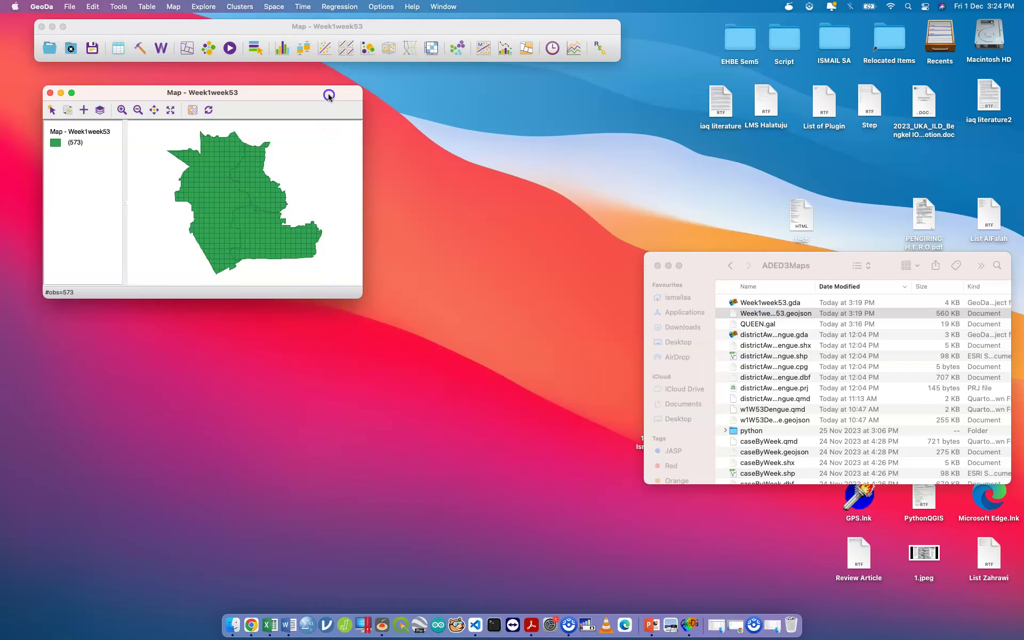
# Load the QUEEN.gal weights file from ADED3Maps into the Weights Manager and close the manager.
pyautogui.click(162, 48)
pyautogui.click(265, 117)
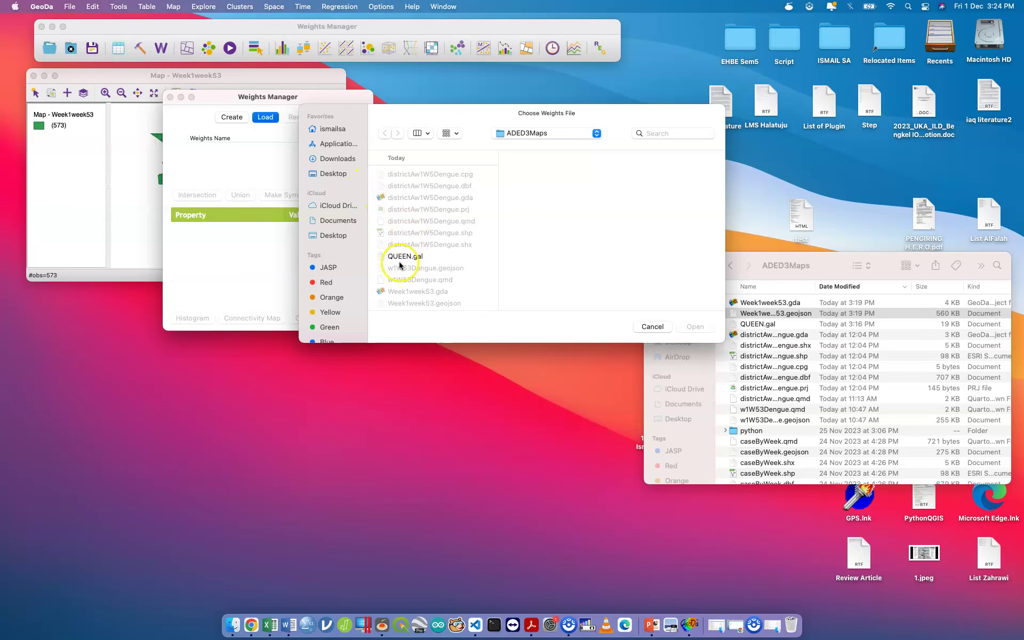
pyautogui.click(402, 257)
pyautogui.click(695, 327)
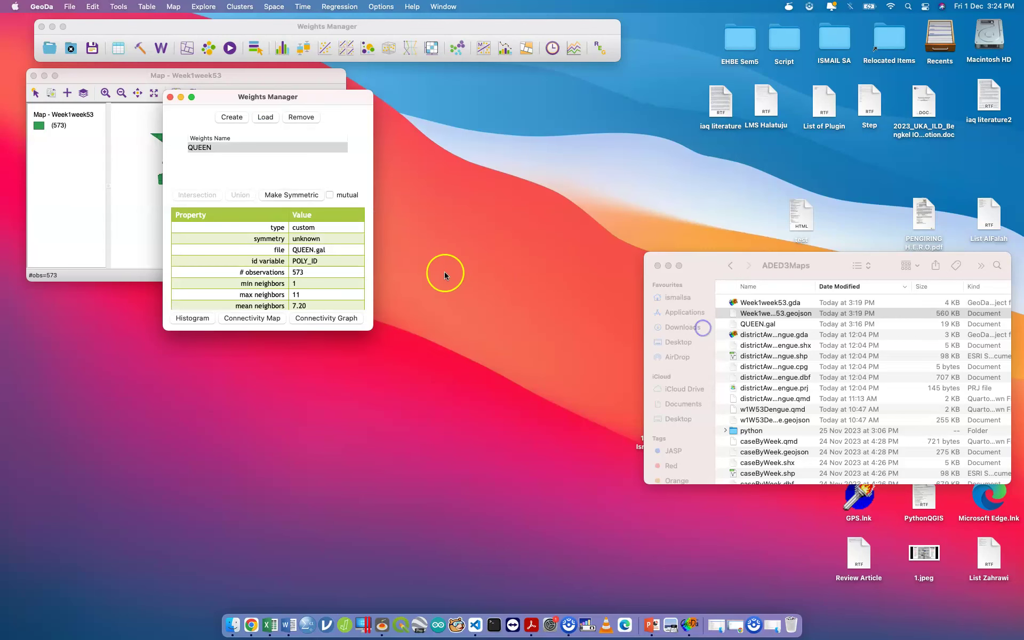
pyautogui.click(169, 97)
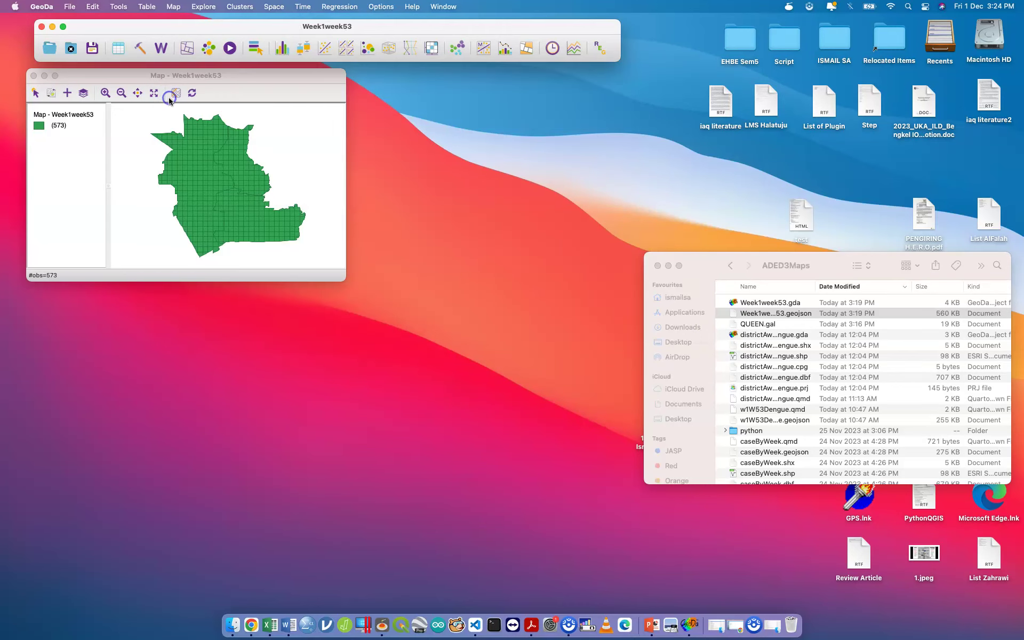
# Run Univariate Local Moran's I on sum with the QUEEN weights, requesting only the significance map and cluster map.
pyautogui.click(273, 6)
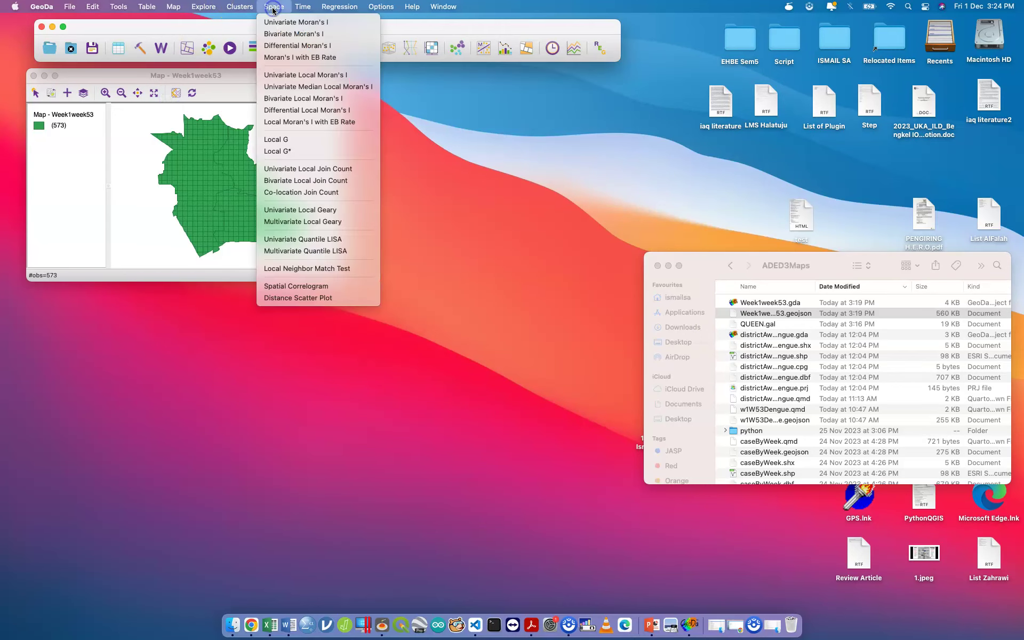
pyautogui.click(302, 76)
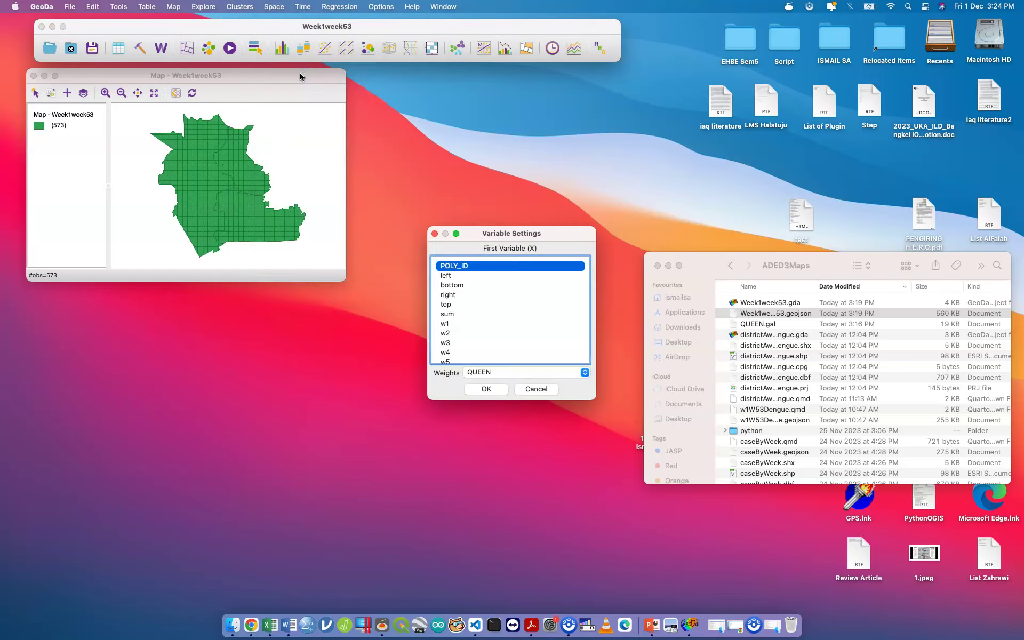
pyautogui.click(469, 315)
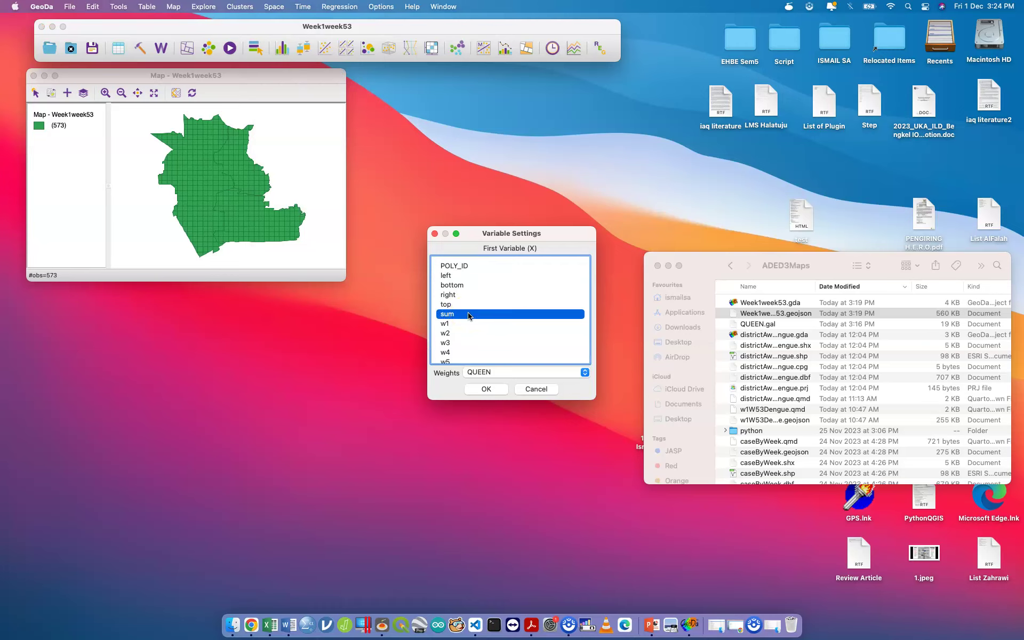
pyautogui.click(496, 389)
pyautogui.click(303, 38)
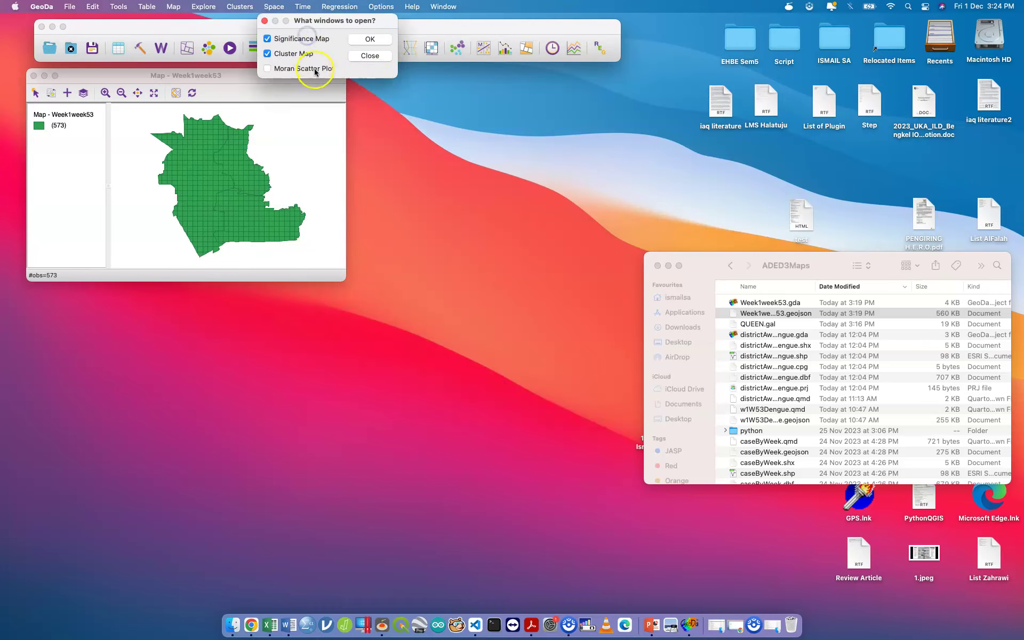
pyautogui.click(373, 39)
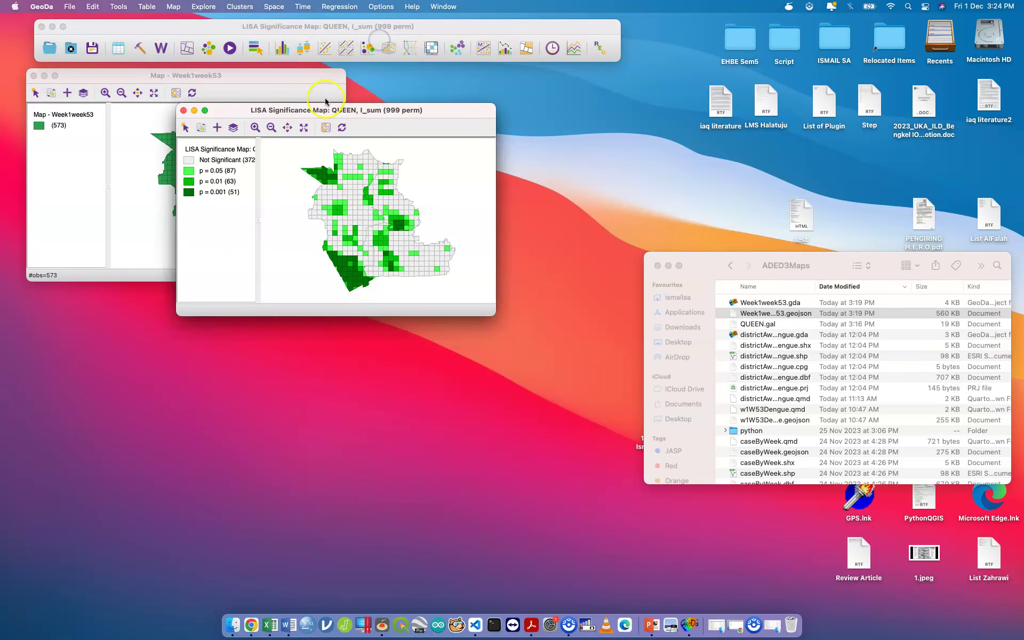
# Spread out the significance and cluster maps of sum to view them, and close both maps.
pyautogui.moveTo(304, 110); pyautogui.dragTo(466, 70)
pyautogui.moveTo(284, 116); pyautogui.dragTo(127, 296)
pyautogui.moveTo(228, 114); pyautogui.dragTo(342, 413)
pyautogui.click(307, 412)
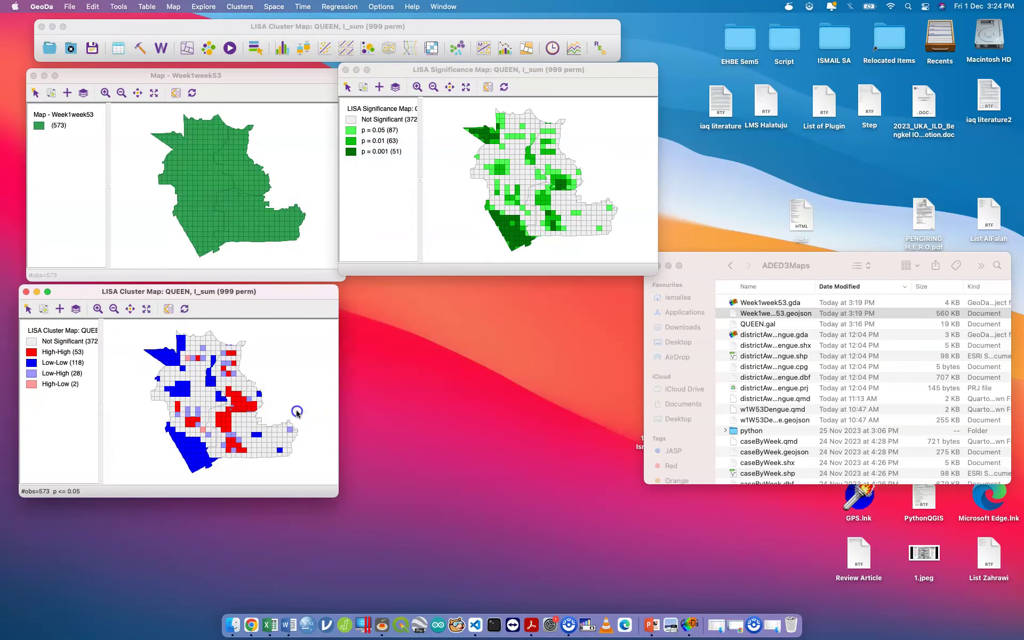
pyautogui.click(25, 293)
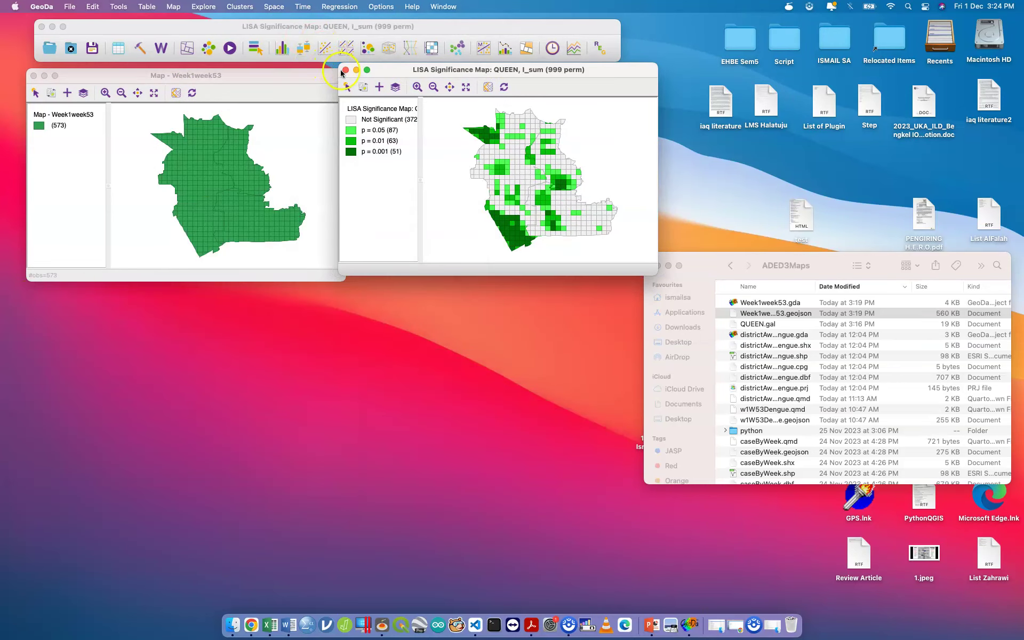
pyautogui.click(346, 70)
# Run Univariate Local Moran's I on sum with the QUEEN weights, opening the significance map, cluster map and Moran scatter plot.
pyautogui.click(239, 7)
pyautogui.moveTo(274, 6)
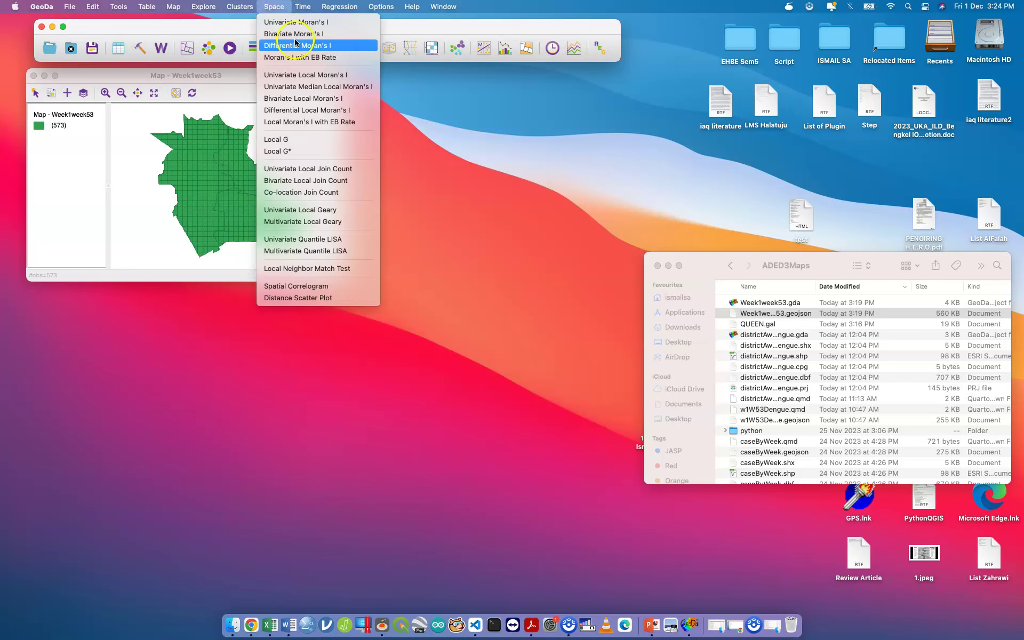
pyautogui.click(304, 75)
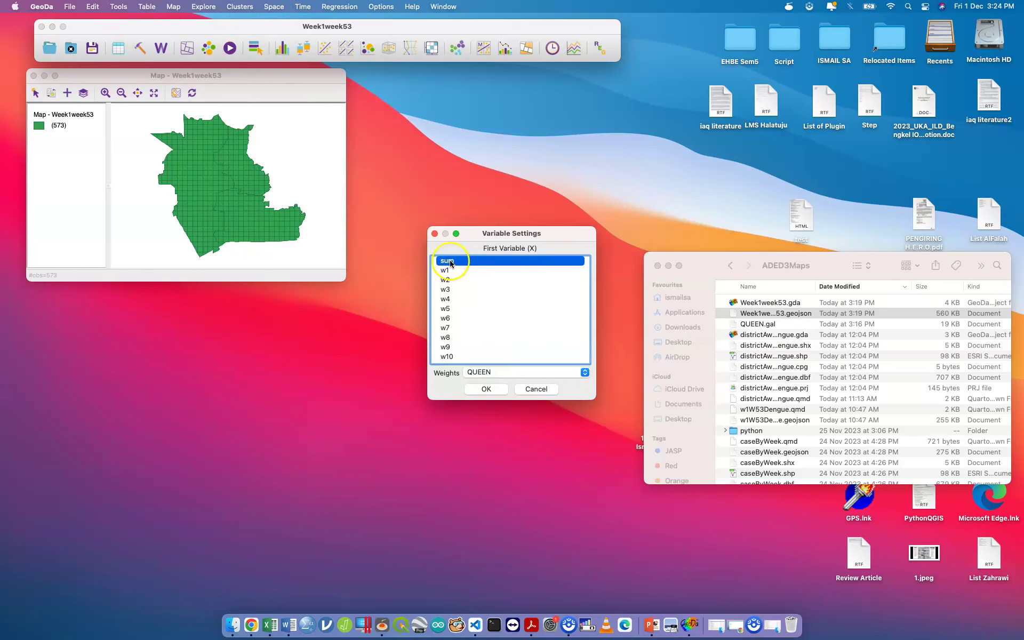
pyautogui.scroll(2, 450, 263)
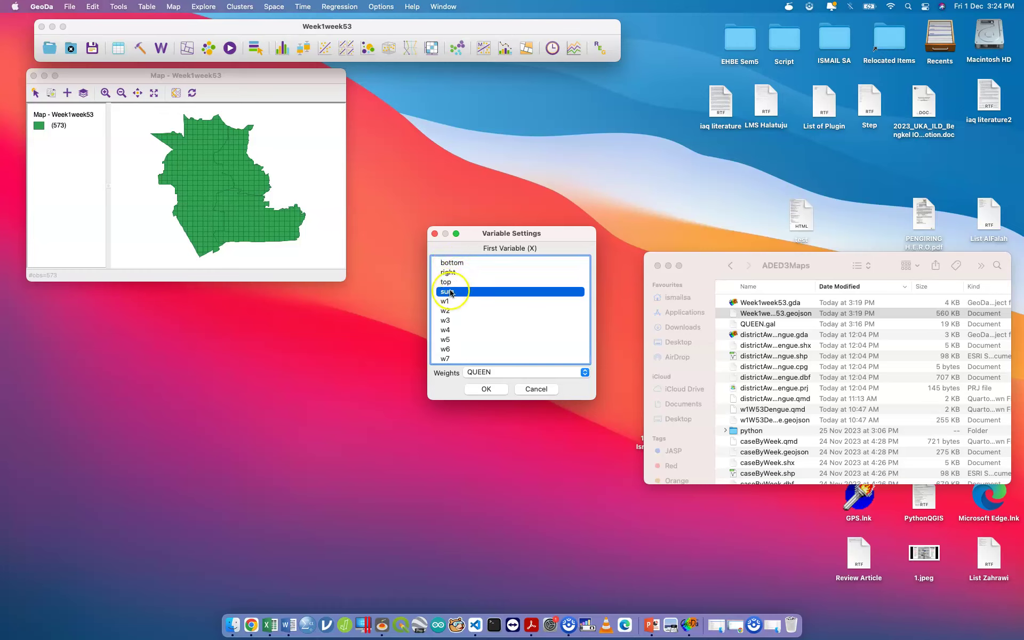
pyautogui.click(485, 388)
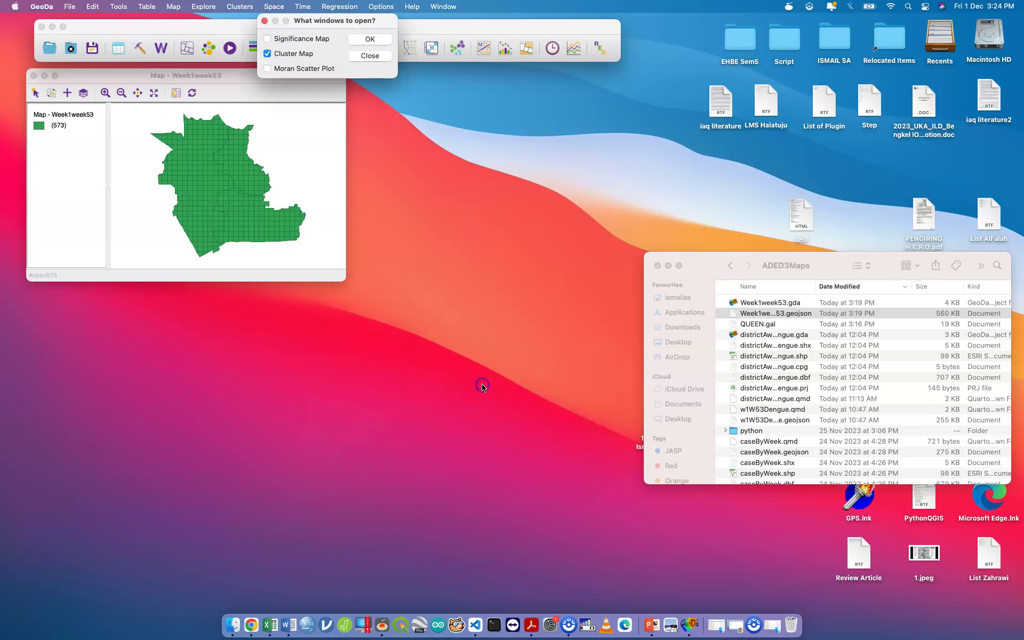
pyautogui.click(286, 40)
pyautogui.click(294, 70)
pyautogui.click(381, 41)
# Arrange the significance map, Moran scatter plot and cluster map of sum so that none of the three overlaps another.
pyautogui.moveTo(283, 114); pyautogui.dragTo(500, 78)
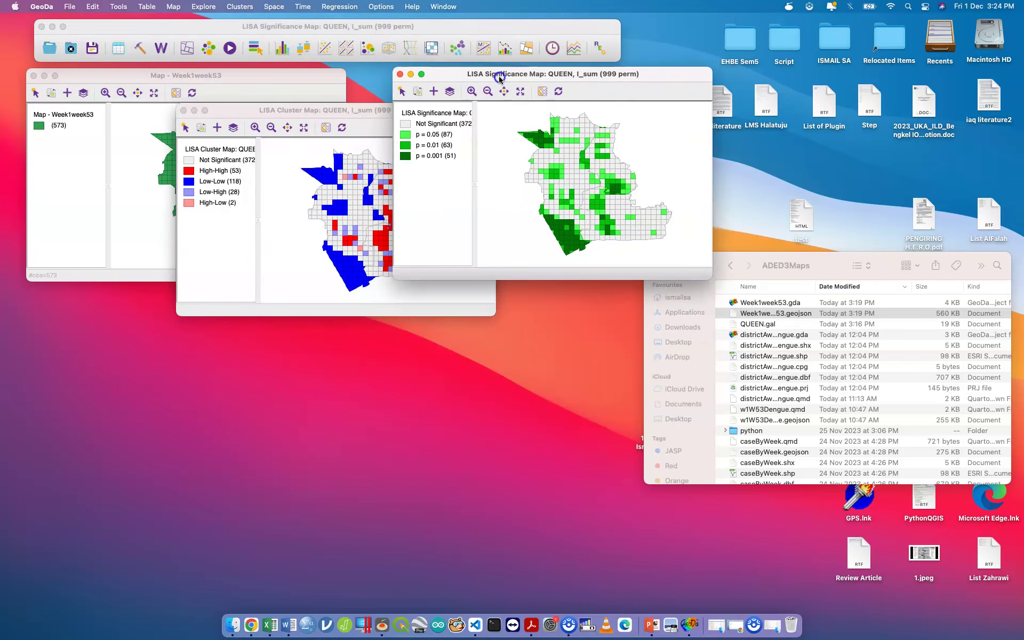
pyautogui.moveTo(336, 110); pyautogui.dragTo(434, 283)
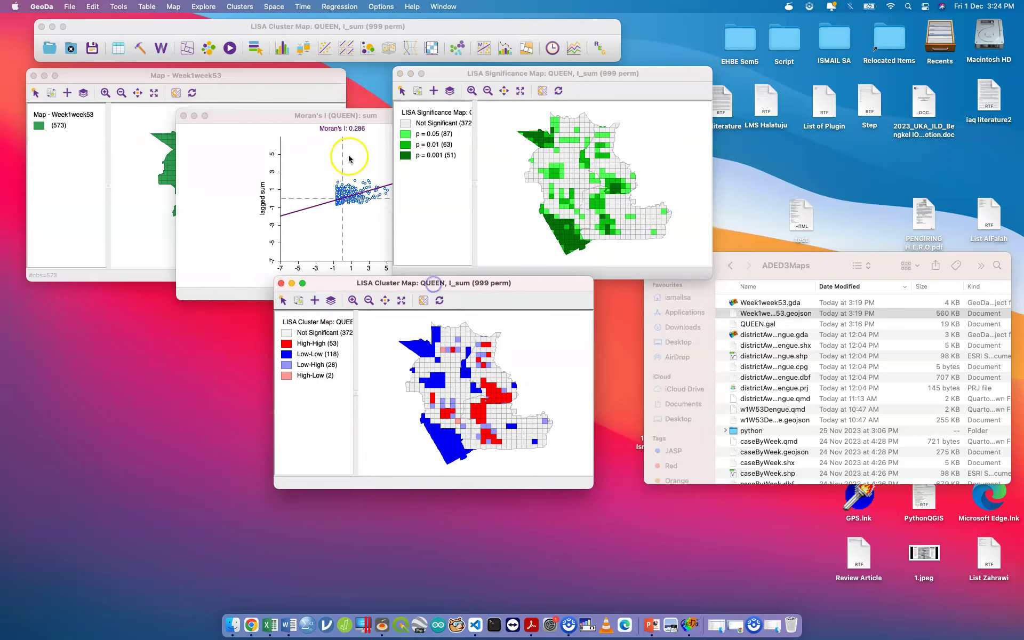
pyautogui.moveTo(325, 117); pyautogui.dragTo(167, 92)
pyautogui.moveTo(430, 283); pyautogui.dragTo(196, 276)
pyautogui.moveTo(490, 70); pyautogui.dragTo(454, 66)
pyautogui.moveTo(292, 278)
pyautogui.mouseDown()
pyautogui.moveTo(328, 308)
pyautogui.moveTo(299, 308)
pyautogui.mouseUp()
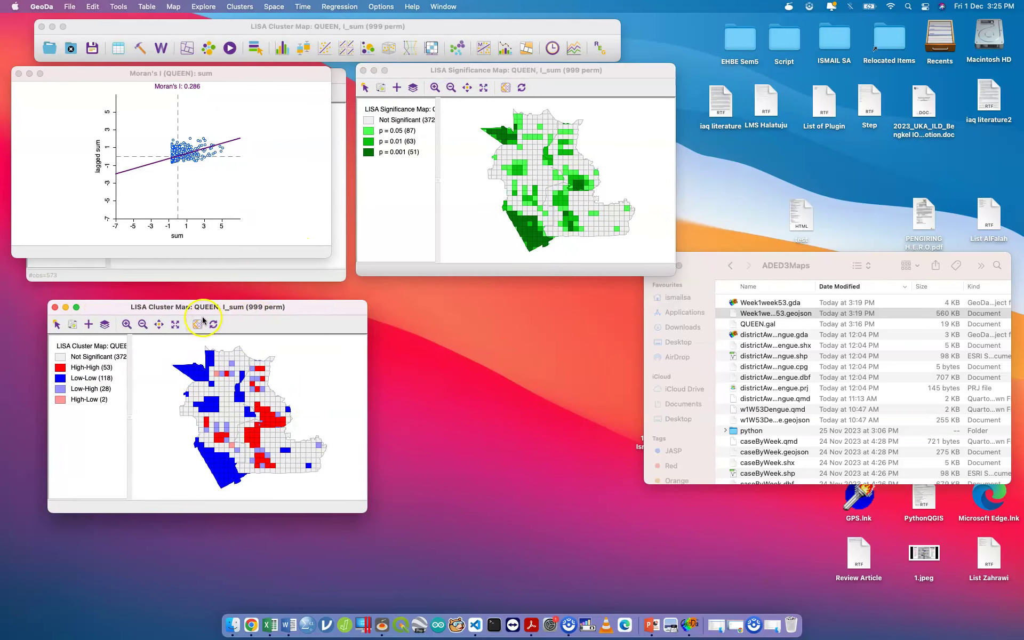
# Select the High-High cells in the cluster map of sum to highlight them in the linked significance map and scatter plot.
pyautogui.click(62, 369)
pyautogui.click(59, 370)
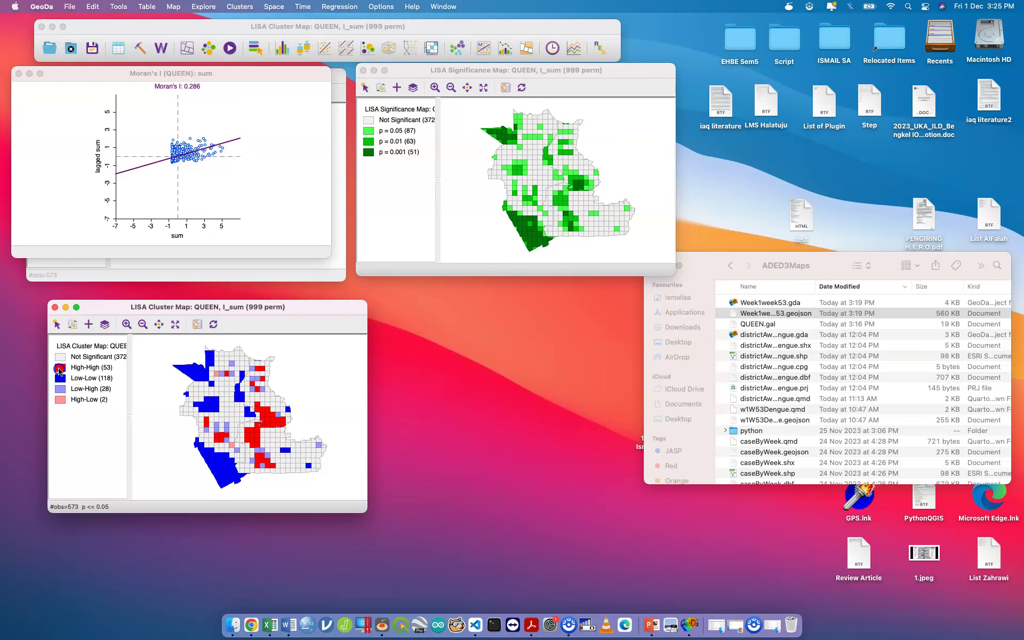
pyautogui.click(59, 370)
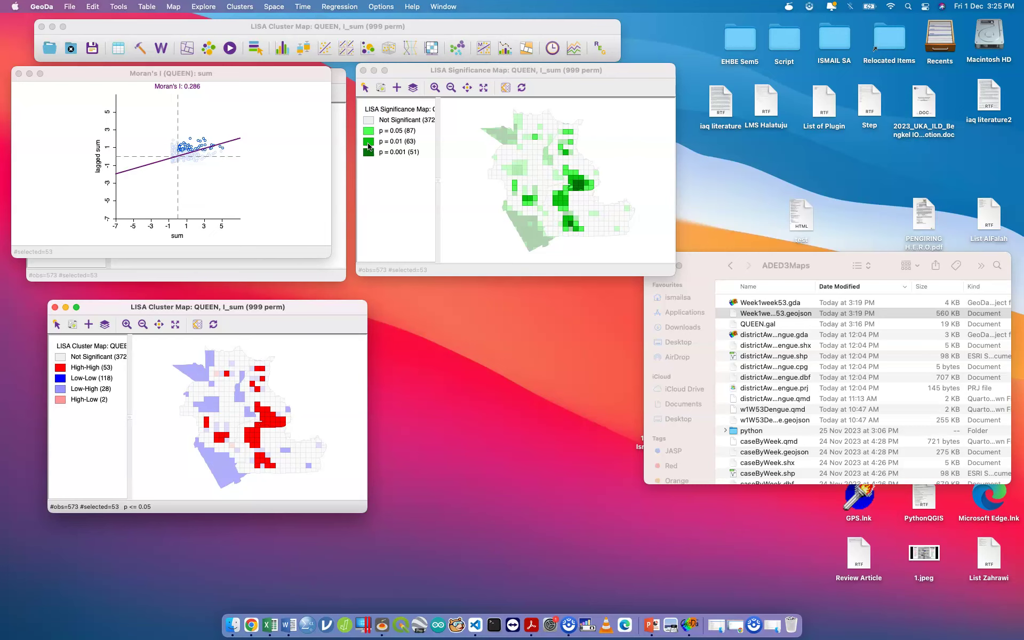
# Highlight the p = 0.01 cells from the significance map of sum, and switch the selection back to the High-High cells in the cluster map.
pyautogui.click(368, 142)
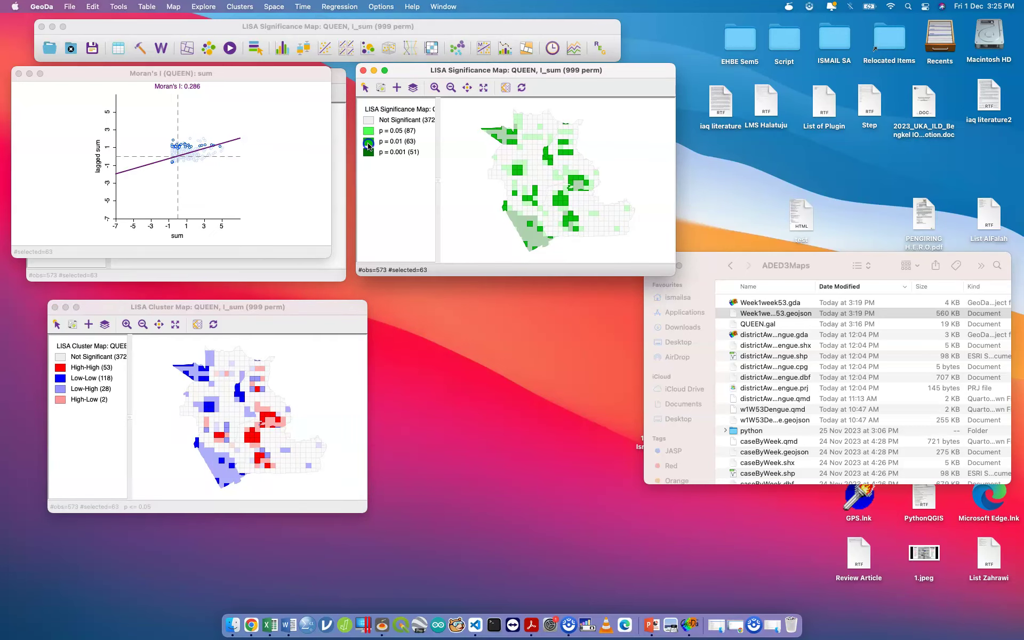
pyautogui.click(247, 307)
pyautogui.click(57, 379)
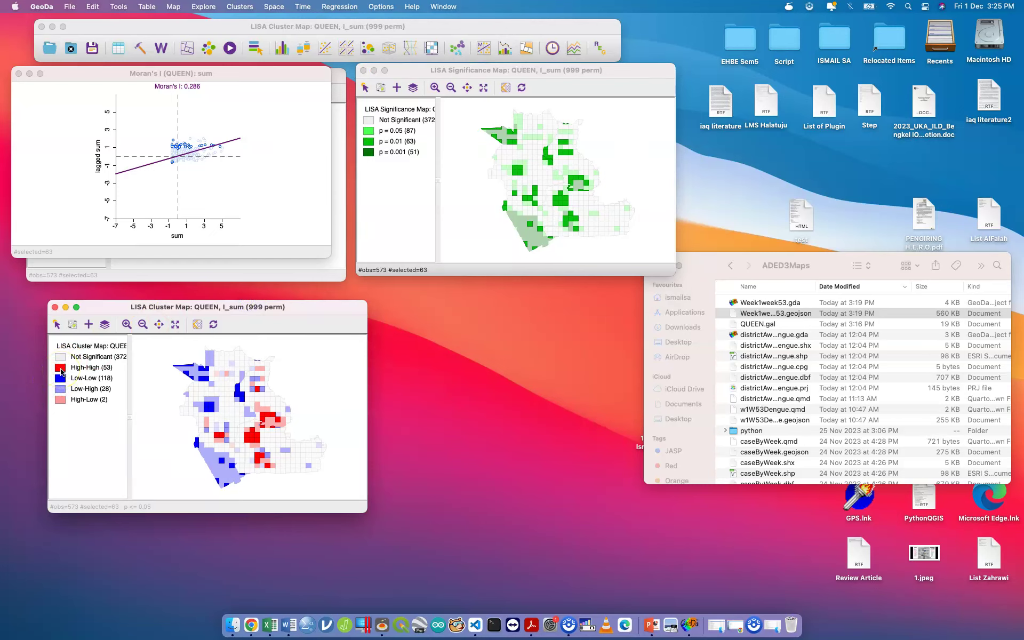
pyautogui.click(61, 370)
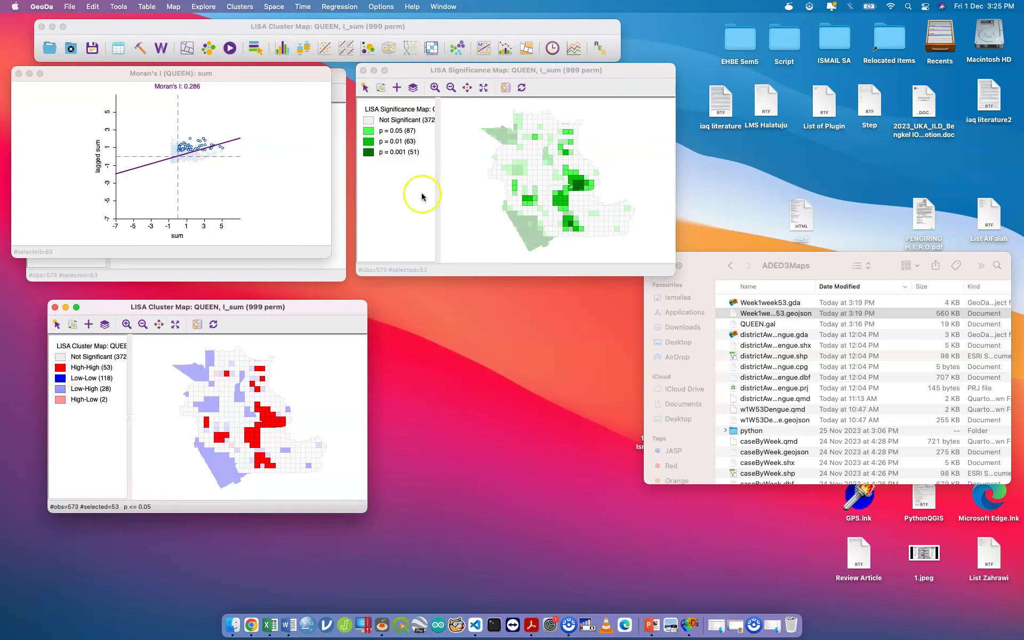
pyautogui.click(365, 70)
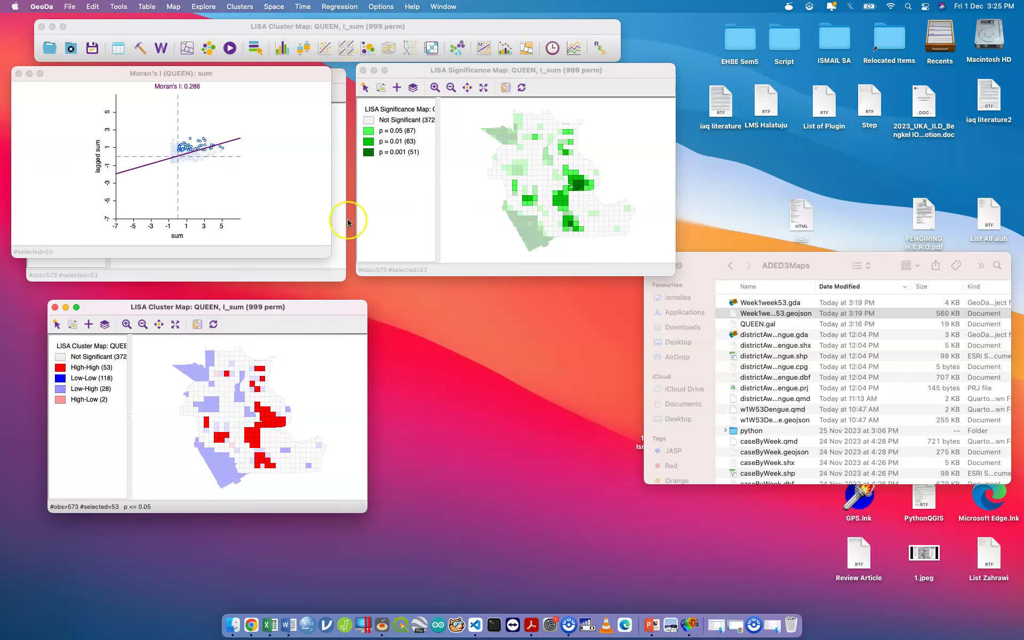
# Open the attribute table beside the cluster map of sum and move the rows of the selected High-High cells to the top.
pyautogui.moveTo(302, 308); pyautogui.dragTo(275, 283)
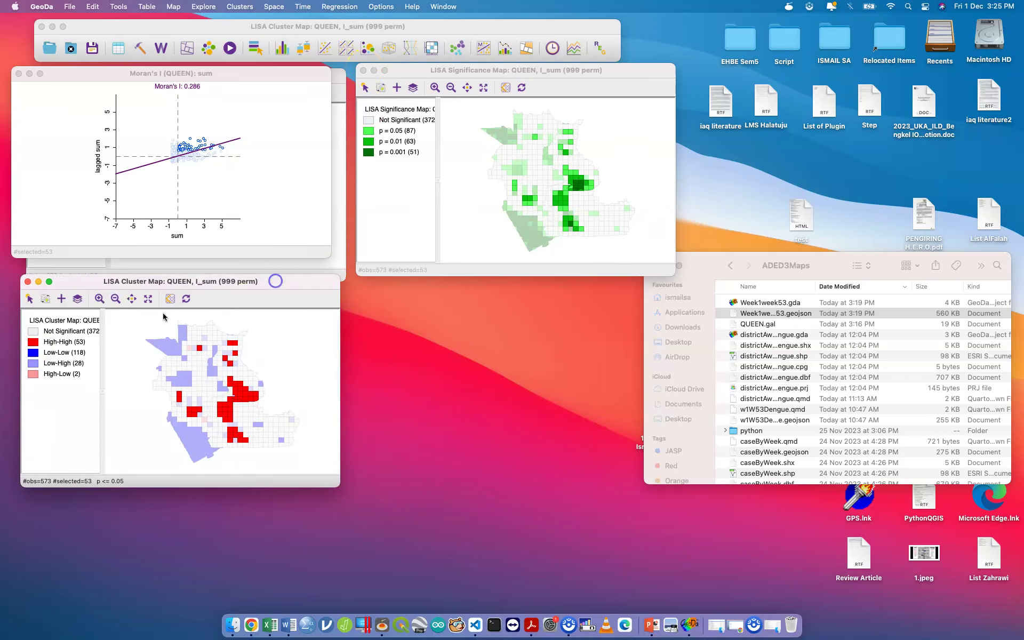
pyautogui.click(32, 345)
pyautogui.click(58, 345)
pyautogui.click(122, 47)
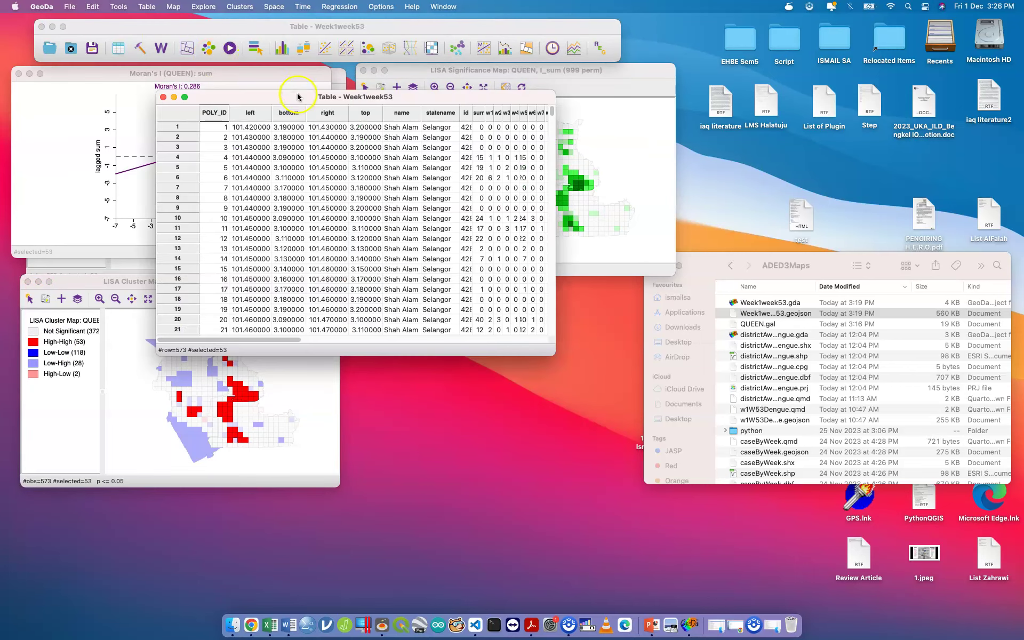
pyautogui.moveTo(303, 103); pyautogui.dragTo(553, 249)
pyautogui.rightClick(436, 261)
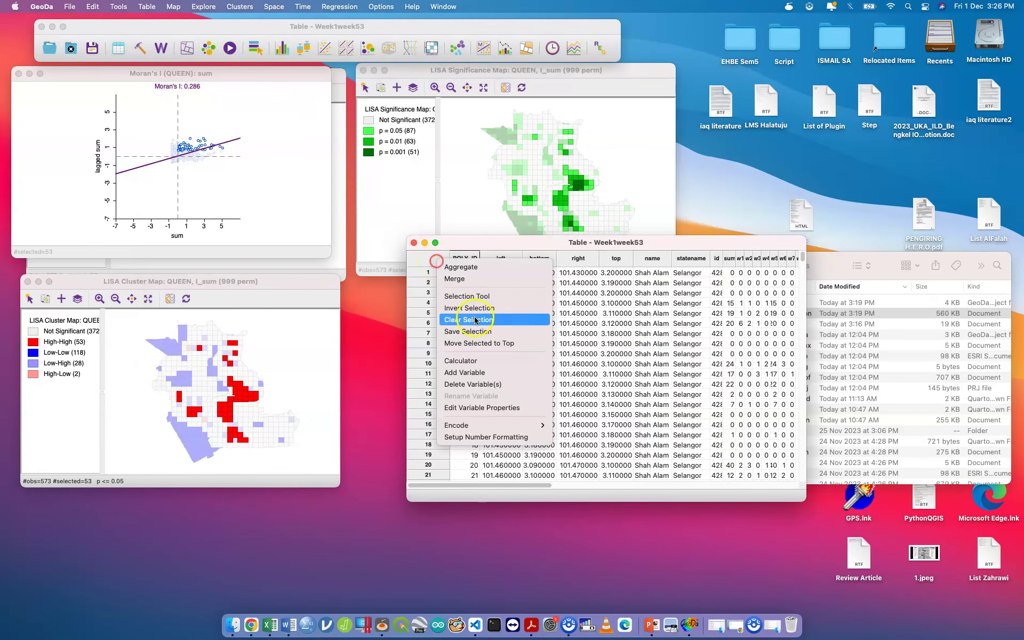
pyautogui.click(490, 344)
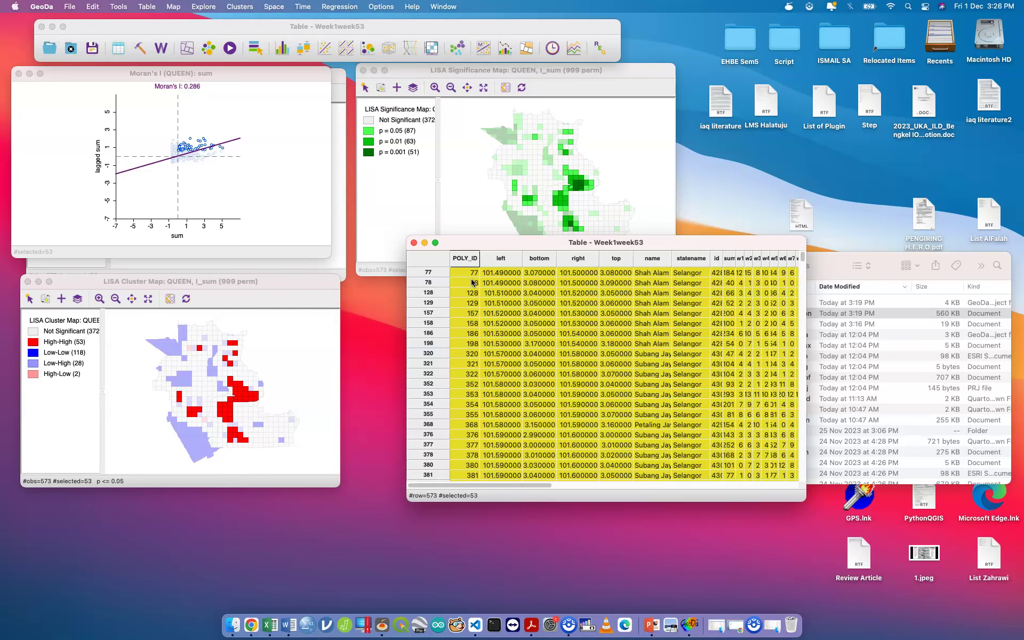
pyautogui.click(432, 262)
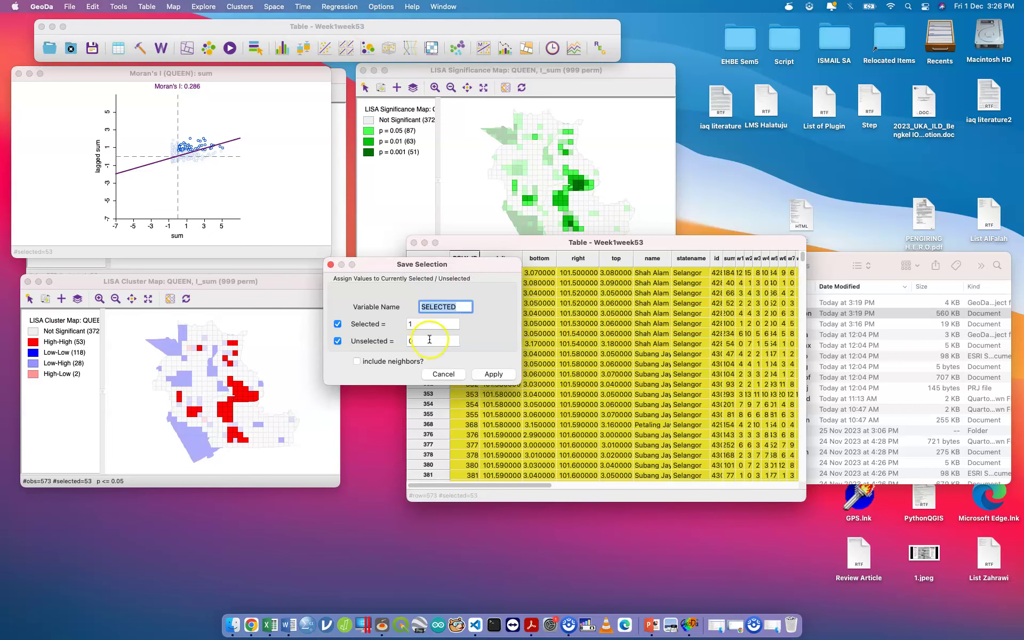
pyautogui.doubleClick(464, 309)
pyautogui.click(331, 265)
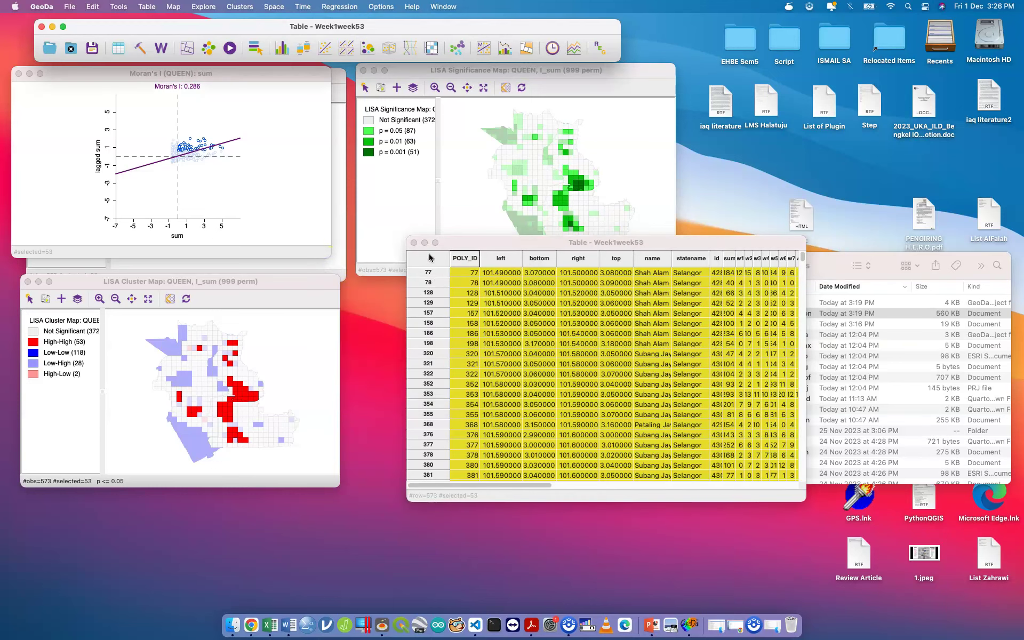
pyautogui.rightClick(430, 256)
pyautogui.click(471, 337)
pyautogui.click(58, 414)
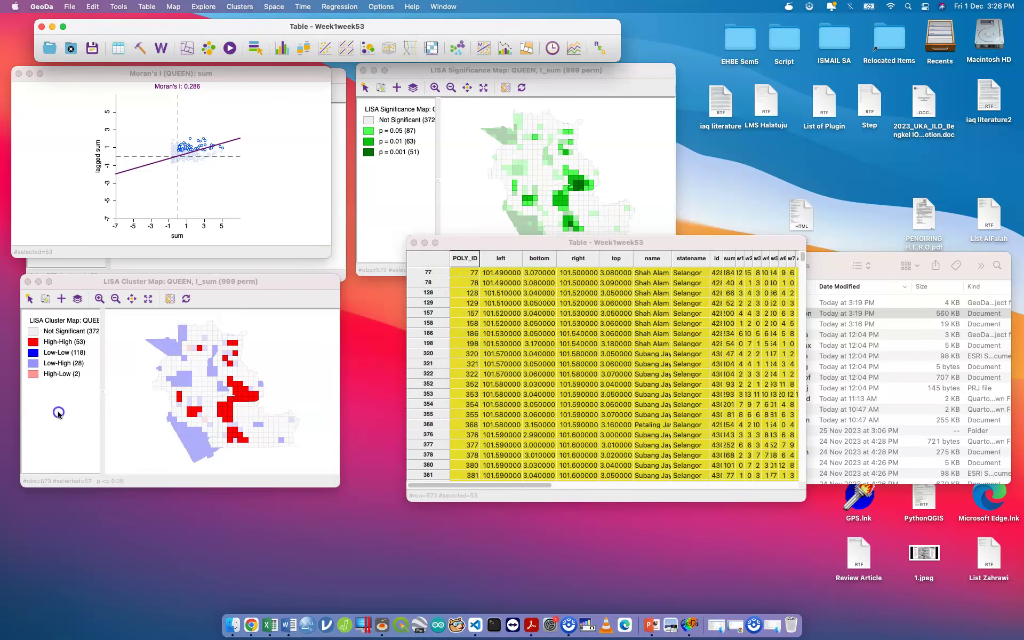
# Clear the selection, and reselect the High-High cells of sum with their rows moved to the top of the table.
pyautogui.click(64, 342)
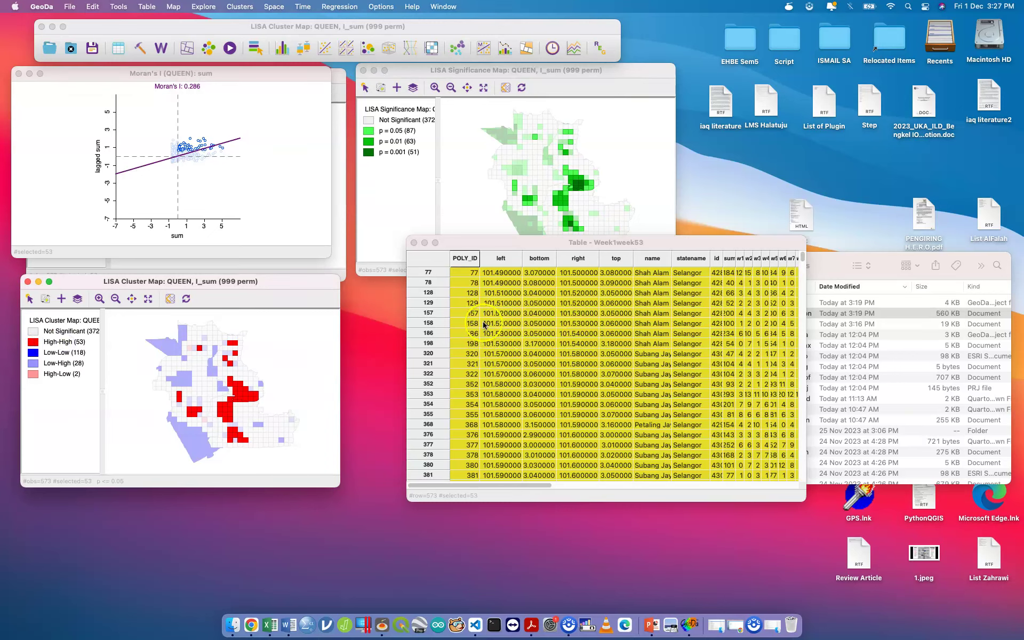
pyautogui.click(308, 347)
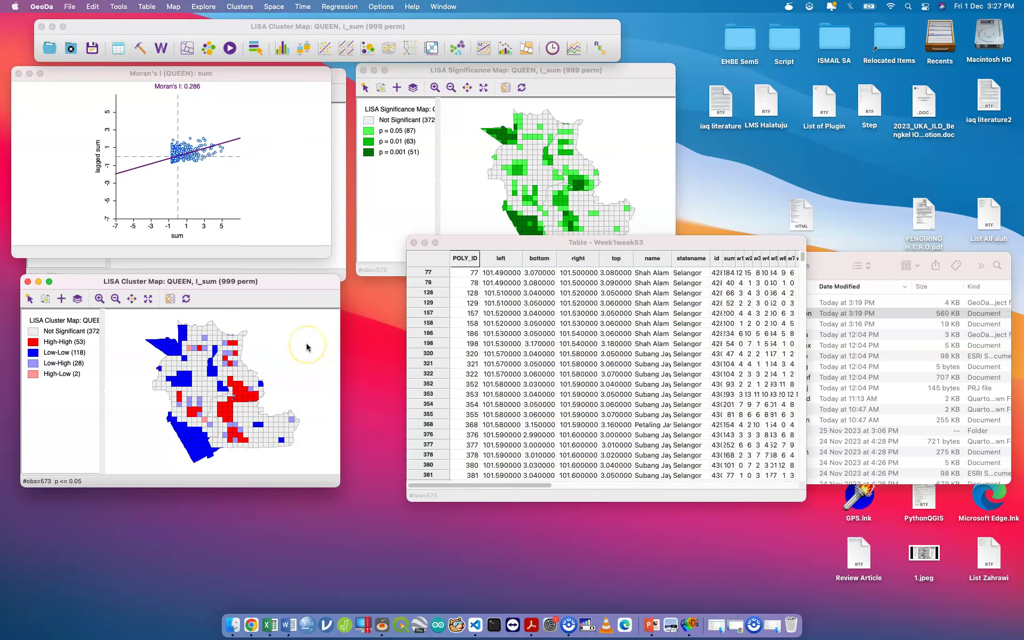
pyautogui.scroll(-10, 537, 368)
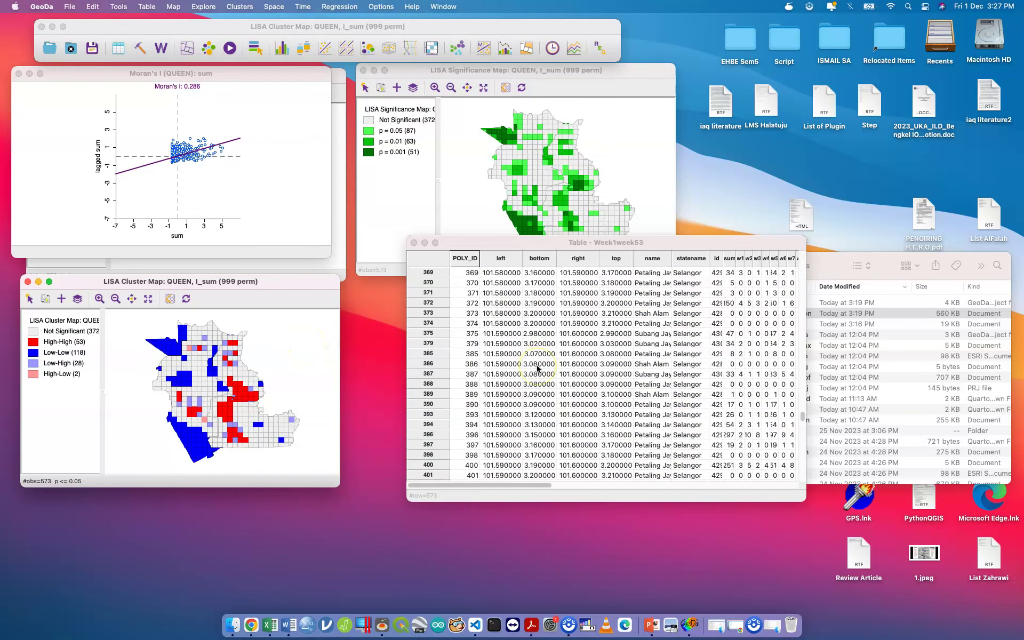
pyautogui.scroll(10, 537, 368)
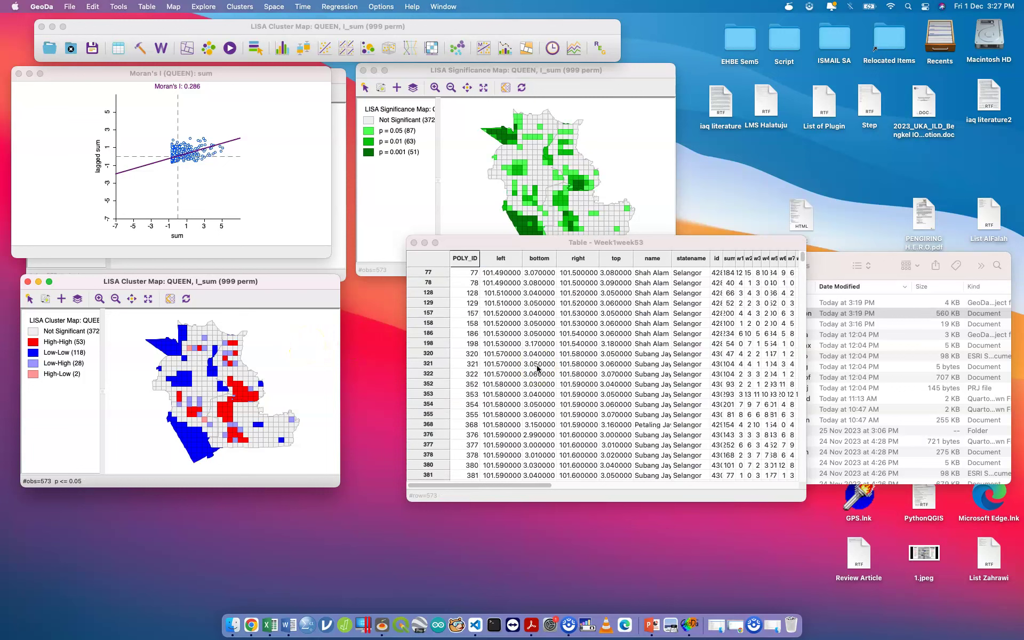
pyautogui.click(35, 343)
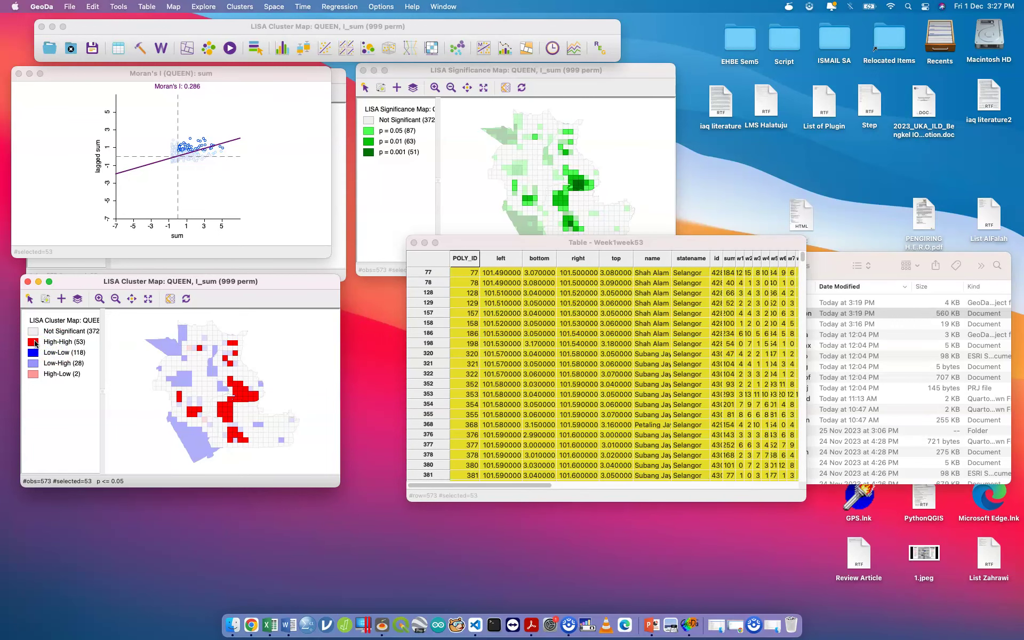
pyautogui.rightClick(428, 264)
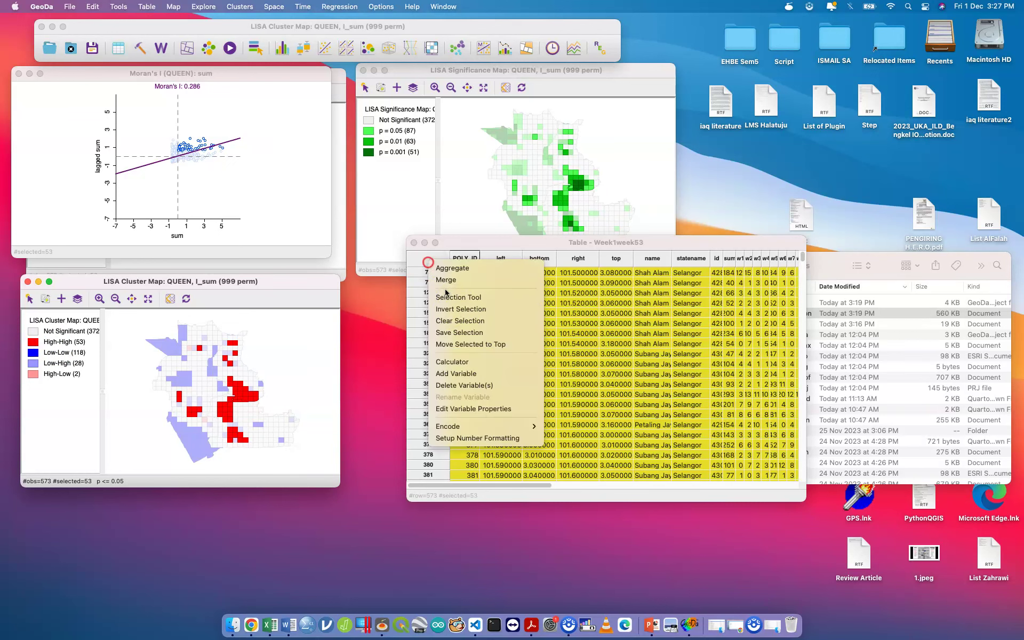
pyautogui.click(480, 344)
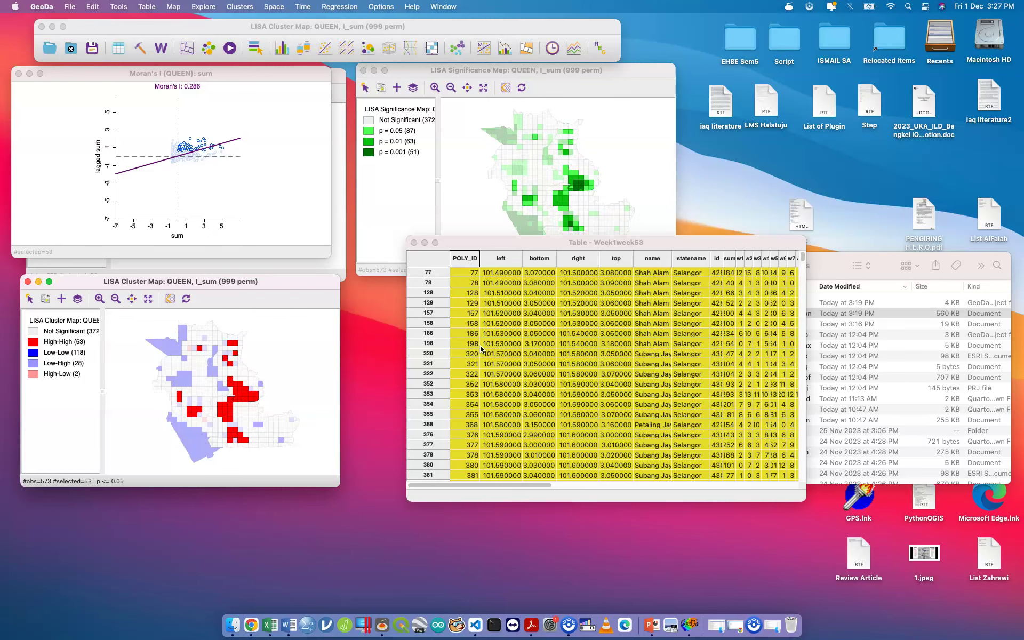
# Save the selection as variable sumHH, with selected = 1 and unselected = 0, and widen the table window.
pyautogui.rightClick(433, 262)
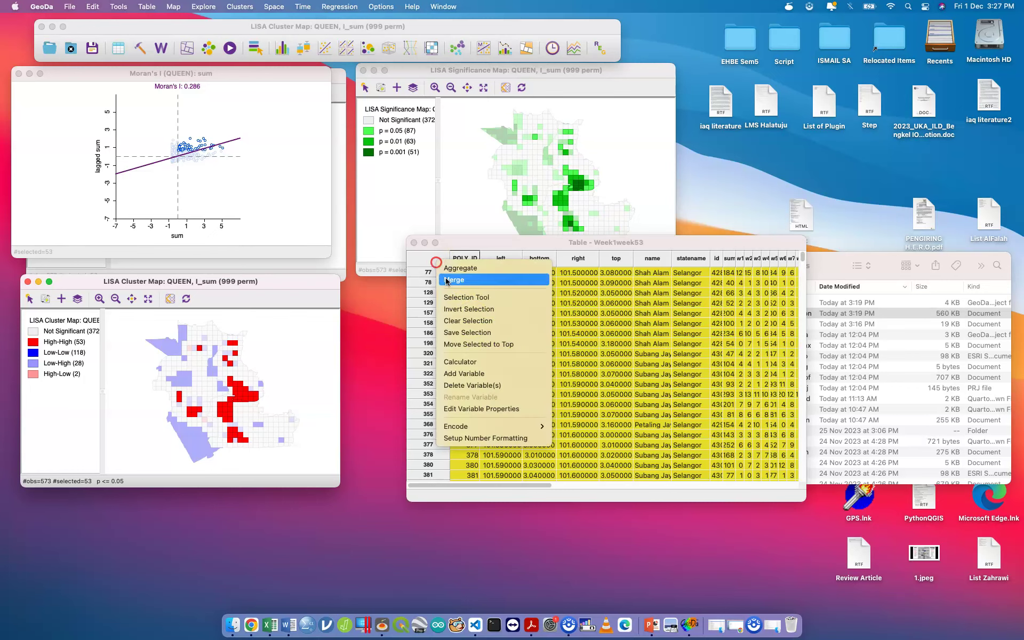
pyautogui.click(478, 336)
pyautogui.moveTo(352, 28); pyautogui.dragTo(463, 344)
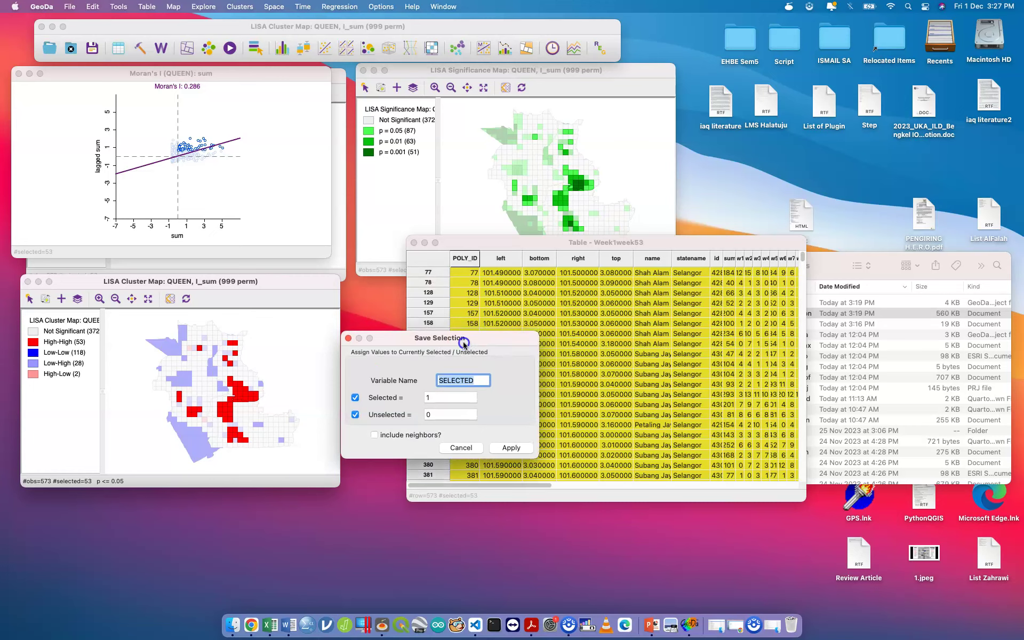
pyautogui.write('sumHH')
pyautogui.click(511, 448)
pyautogui.moveTo(792, 257); pyautogui.dragTo(761, 258)
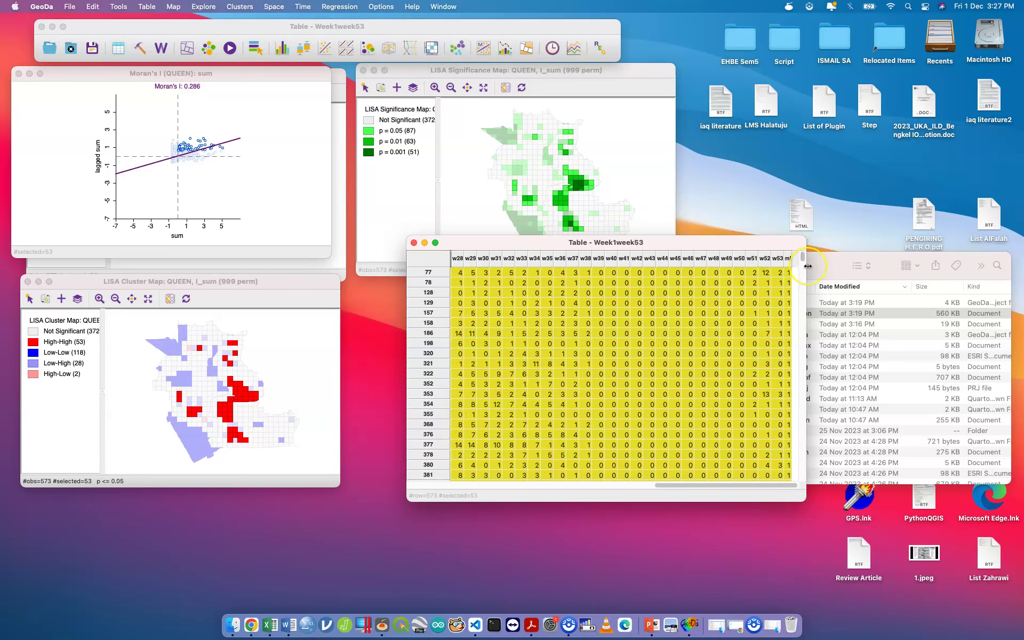
pyautogui.moveTo(808, 266); pyautogui.dragTo(833, 265)
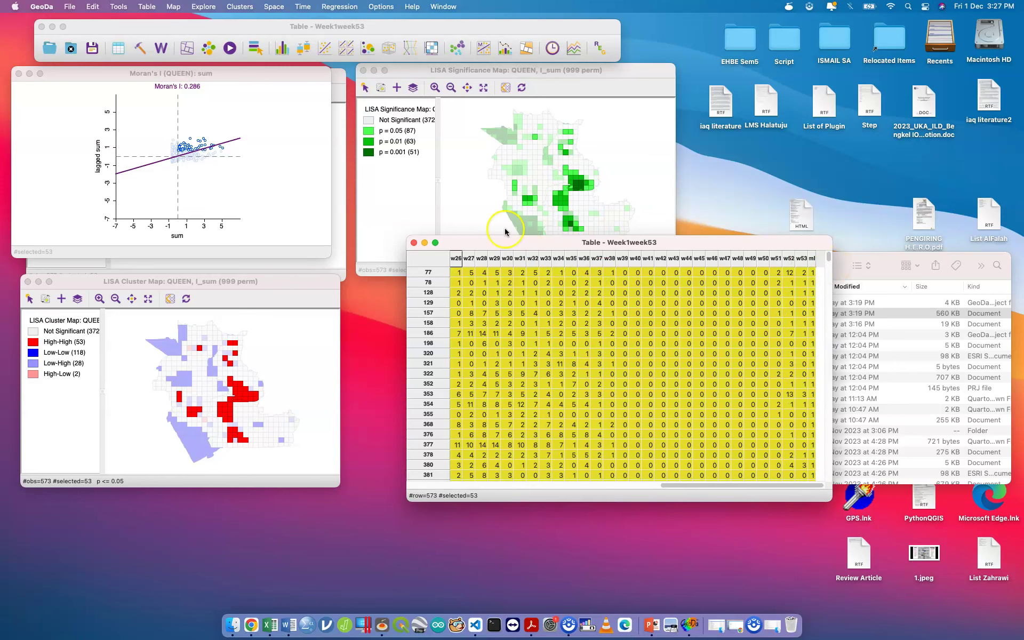
# Save the project and close the cluster map, significance map and Moran scatter plot of sum.
pyautogui.click(96, 50)
pyautogui.click(29, 281)
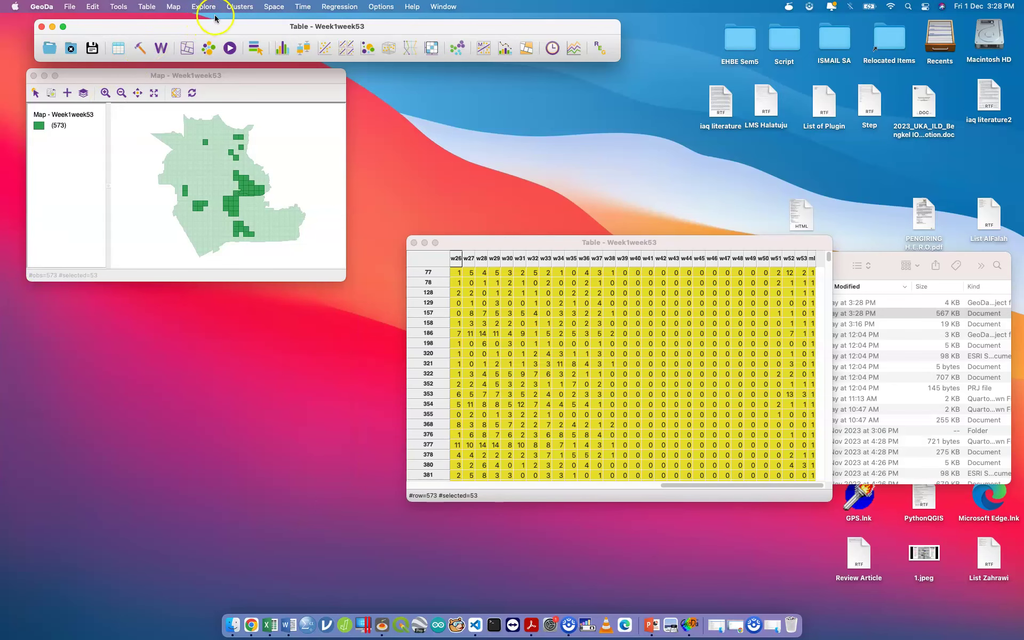
# Run Univariate Local Moran's I on w1 with the QUEEN weights, opening only the cluster map, and place it beside the table.
pyautogui.click(274, 7)
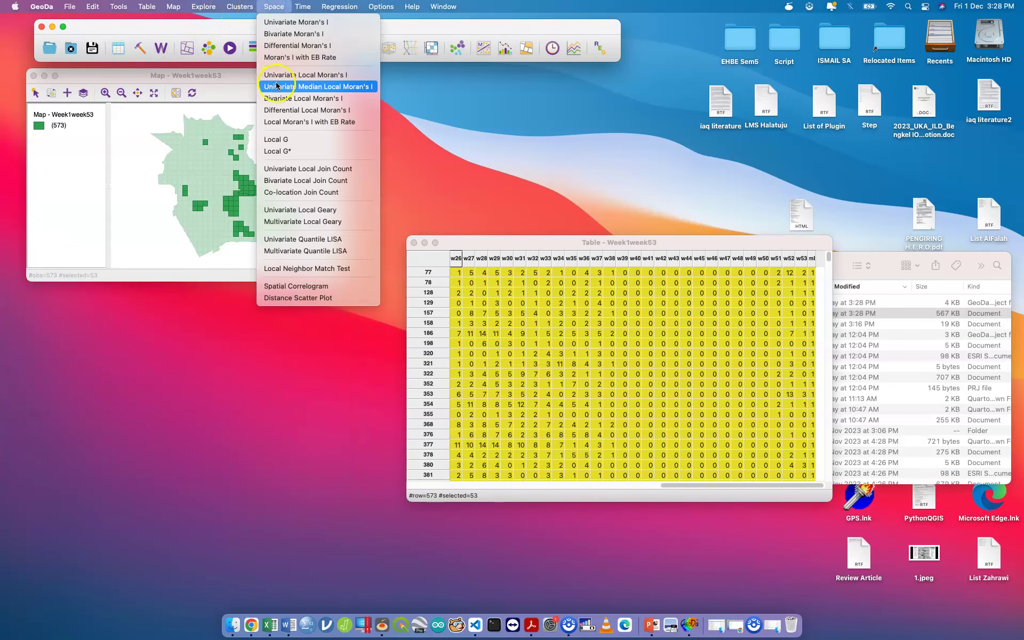
pyautogui.click(281, 76)
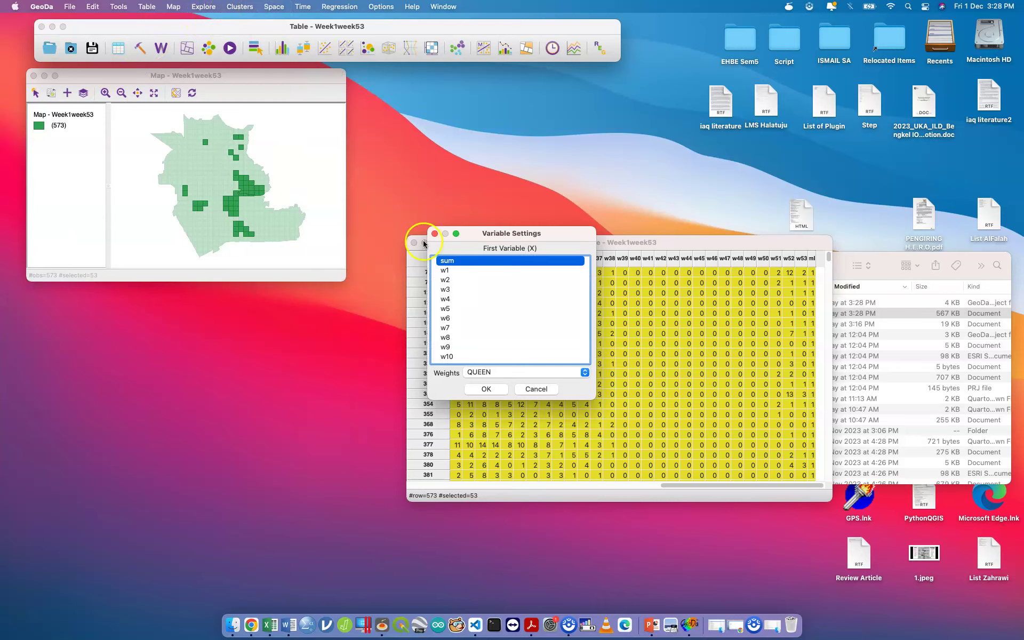
pyautogui.click(448, 270)
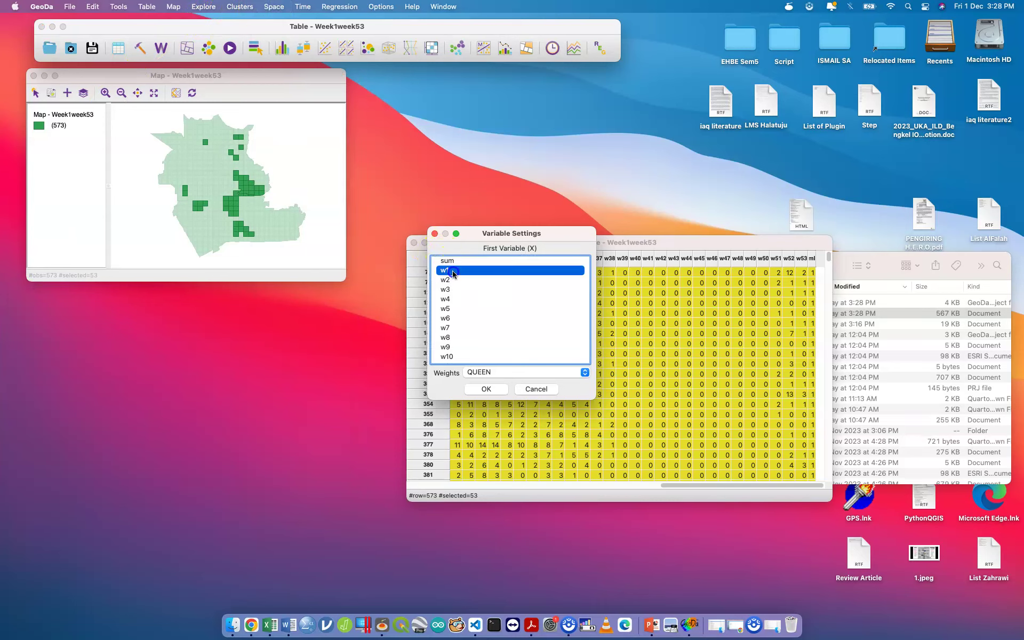
pyautogui.click(487, 389)
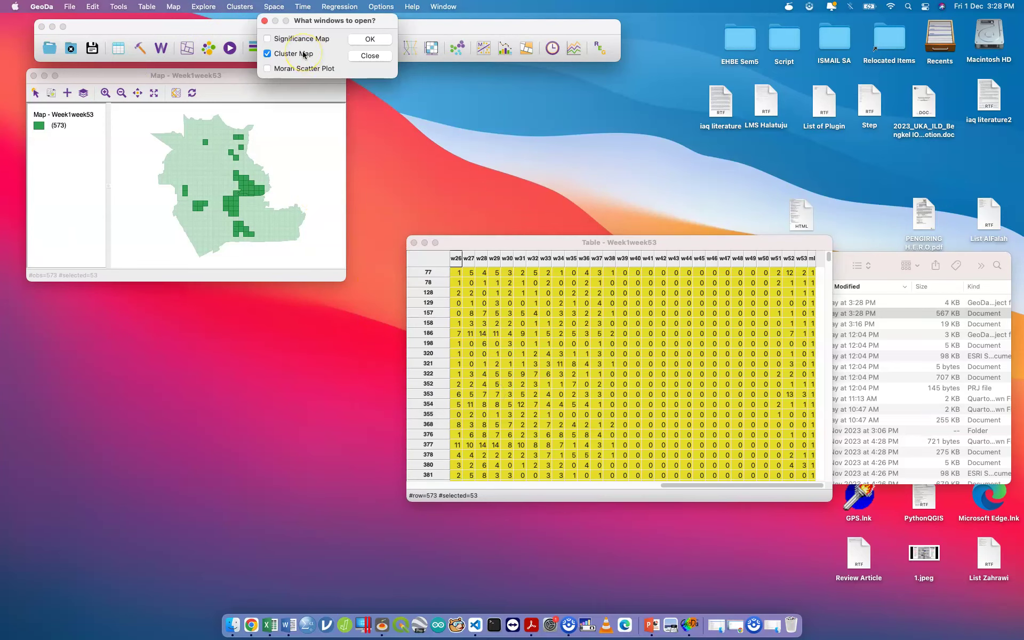
pyautogui.click(372, 39)
pyautogui.moveTo(315, 178); pyautogui.dragTo(193, 265)
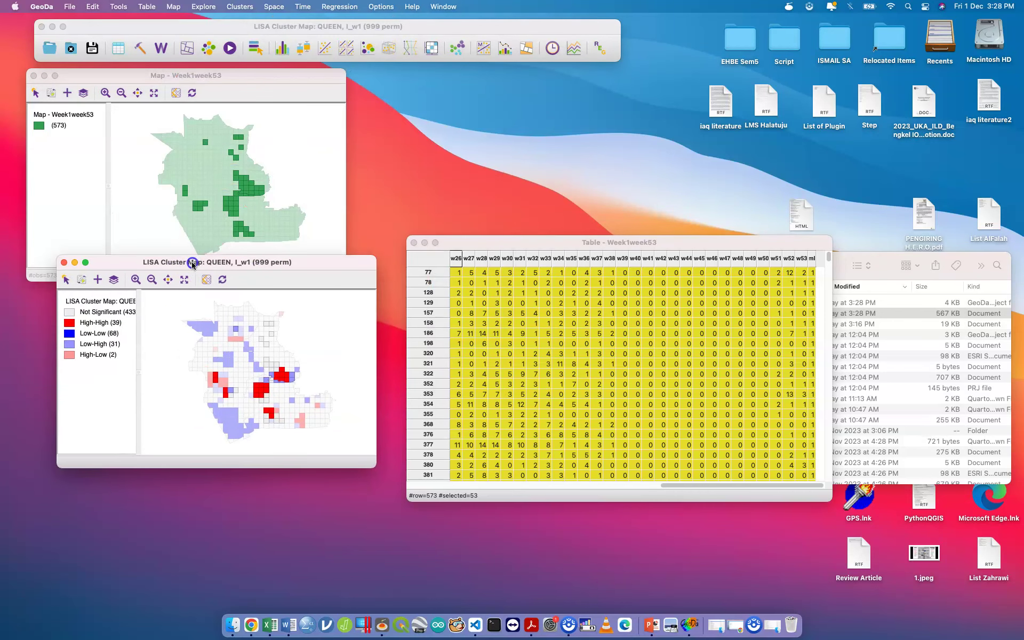
# Select the High-High cells in the cluster map of w1 and save the selection as variable w1H, with selected = 1 and unselected = 0.
pyautogui.click(68, 325)
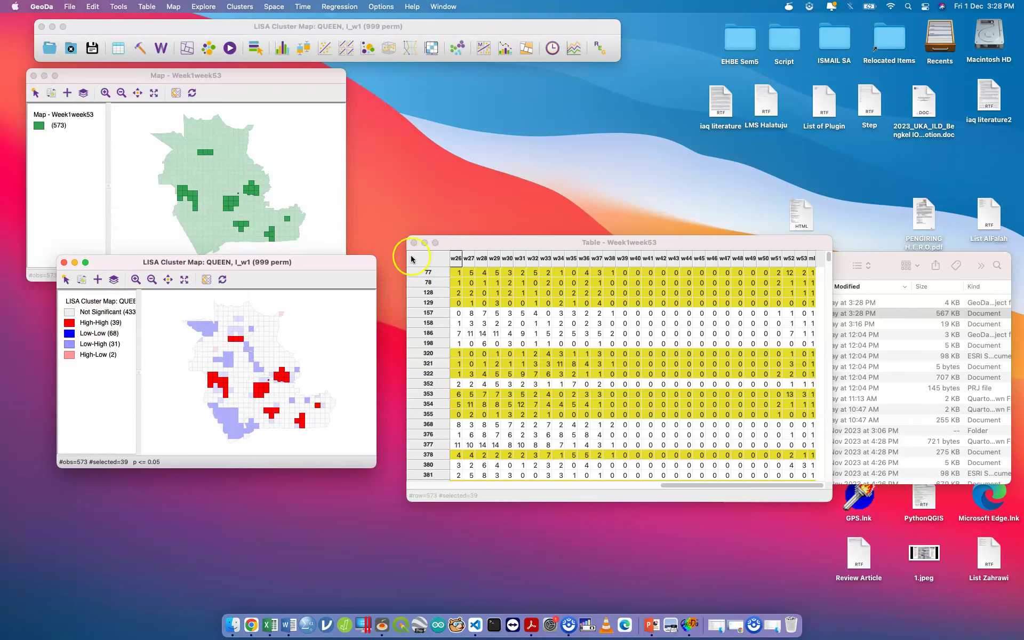
pyautogui.rightClick(442, 258)
pyautogui.click(476, 327)
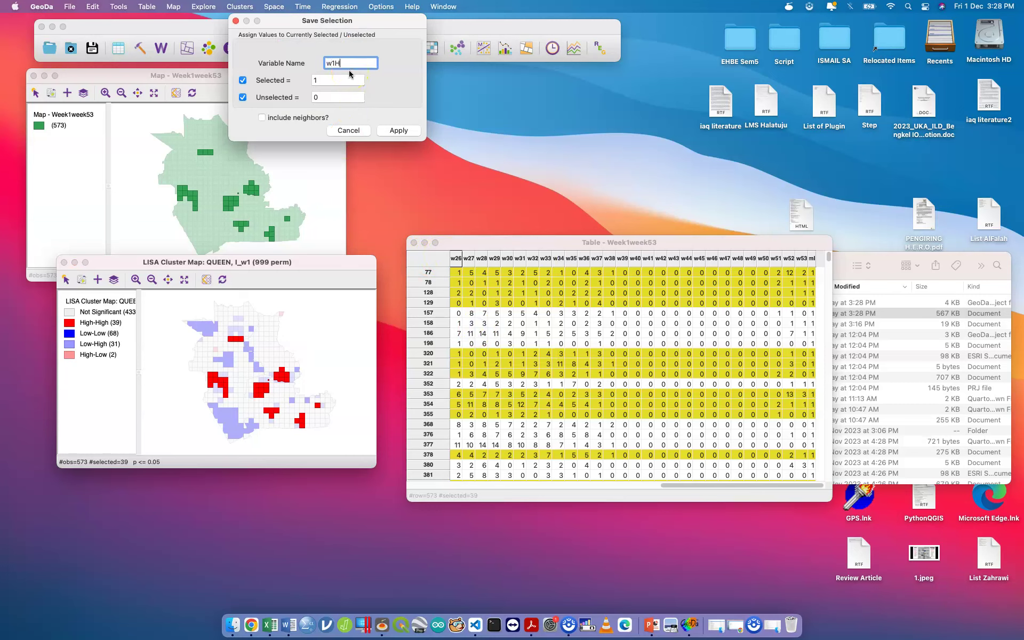
pyautogui.write('w1H')
pyautogui.click(398, 130)
pyautogui.click(339, 148)
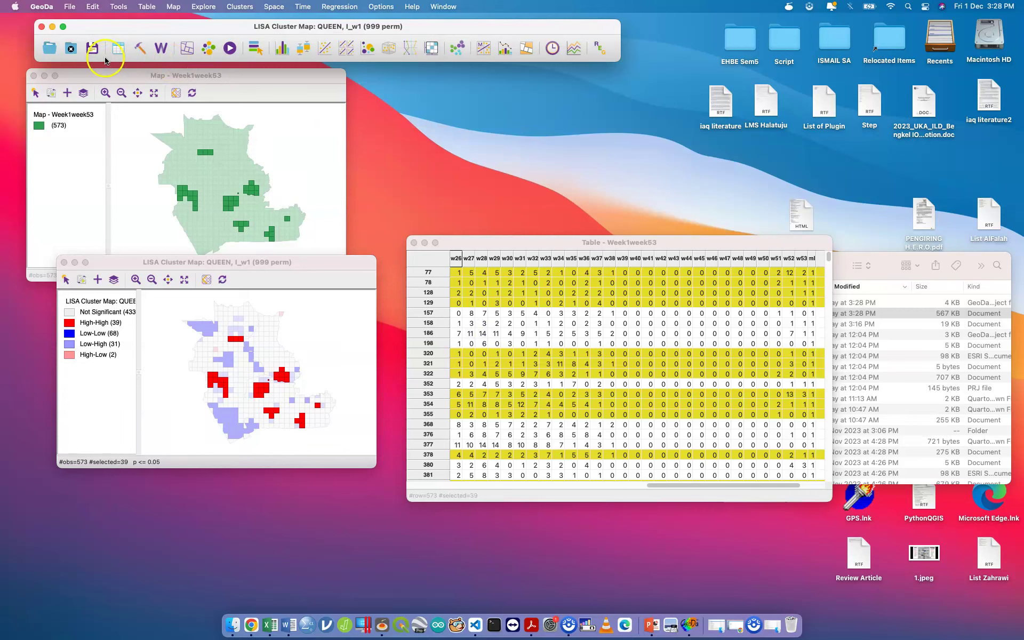
# Save the project with the new w1 selection variable and close the cluster map of w1.
pyautogui.click(92, 48)
pyautogui.hscroll(-10, 692, 346)
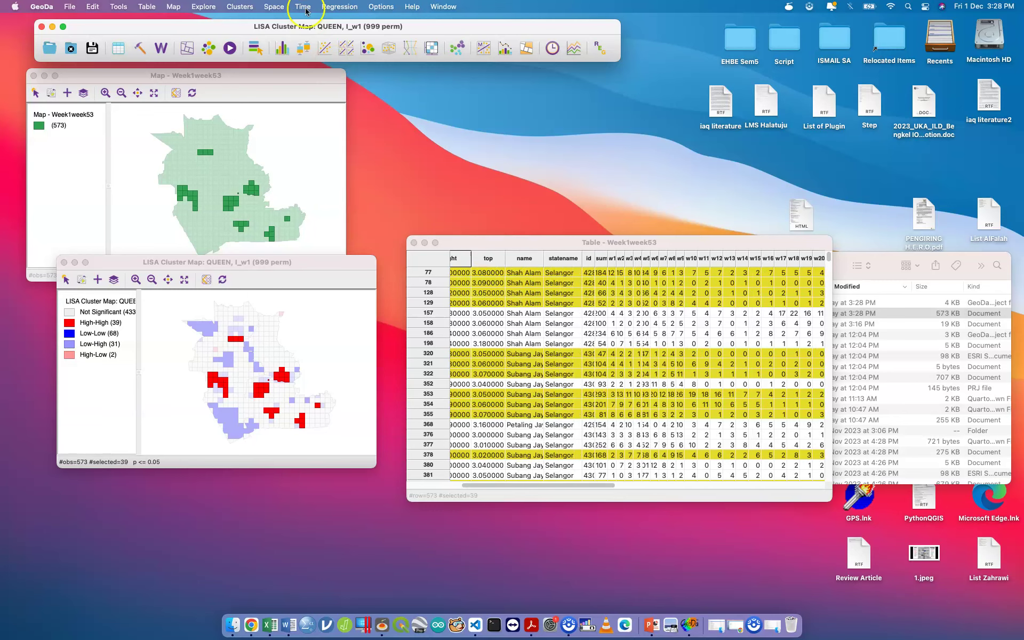
pyautogui.click(64, 262)
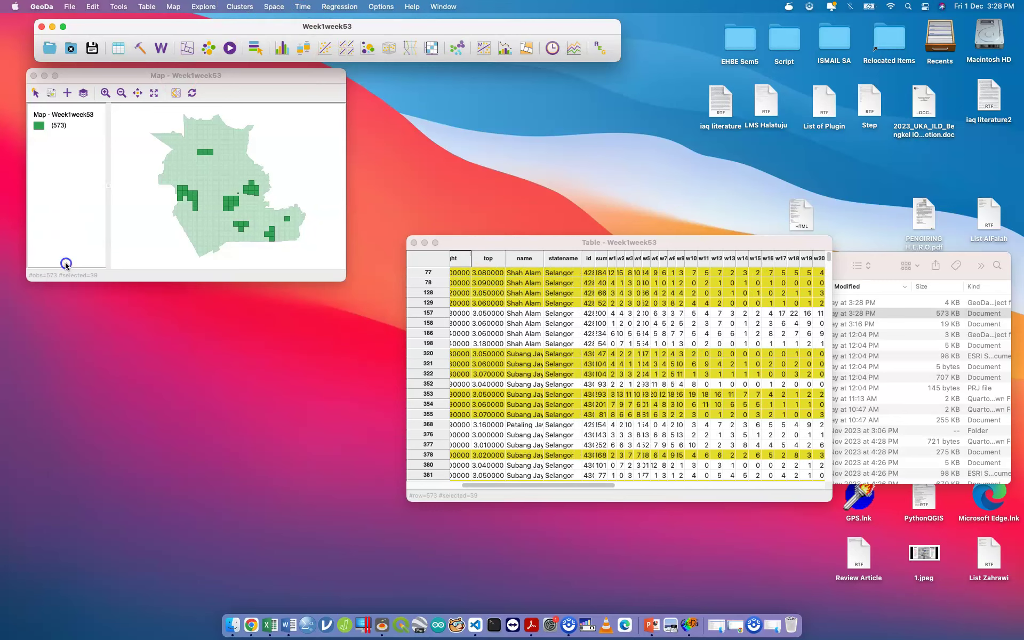
pyautogui.click(273, 6)
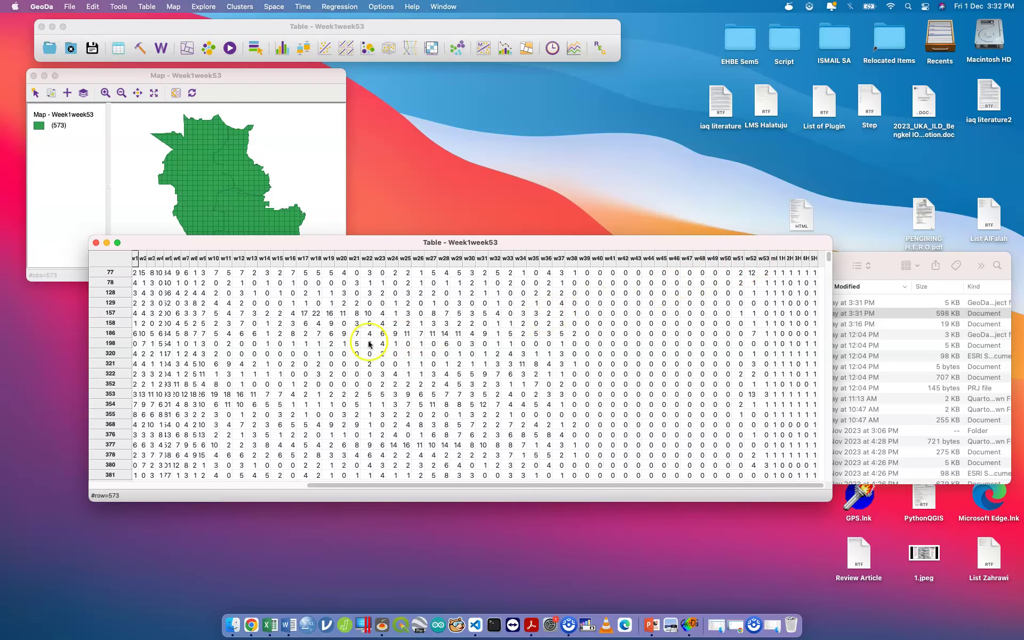
pyautogui.hscroll(-10, 322, 344)
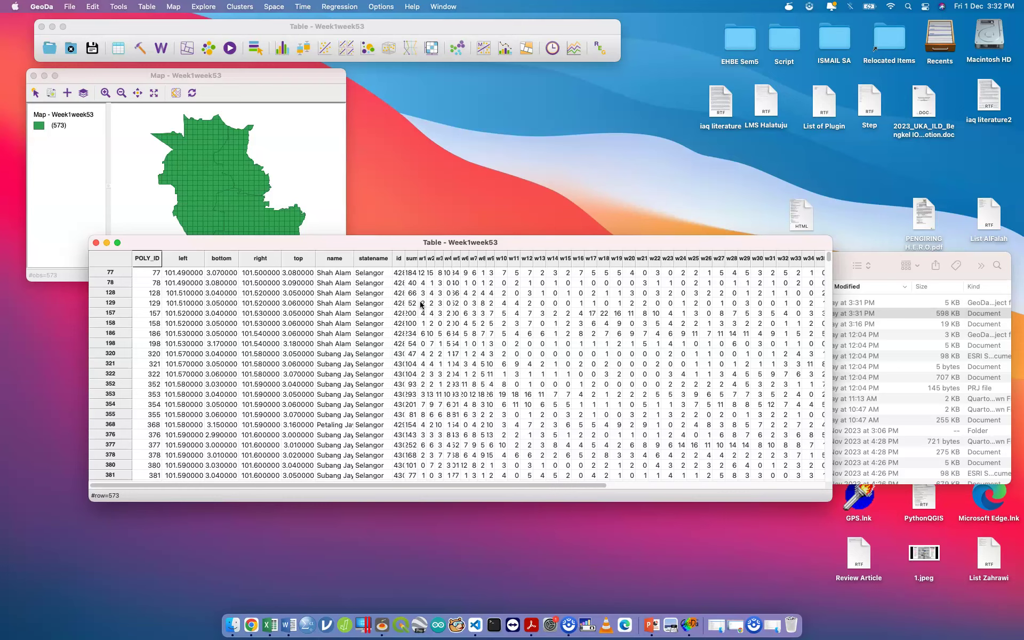
# Close the table window and the current Week1week53 project.
pyautogui.moveTo(413, 243); pyautogui.dragTo(388, 129)
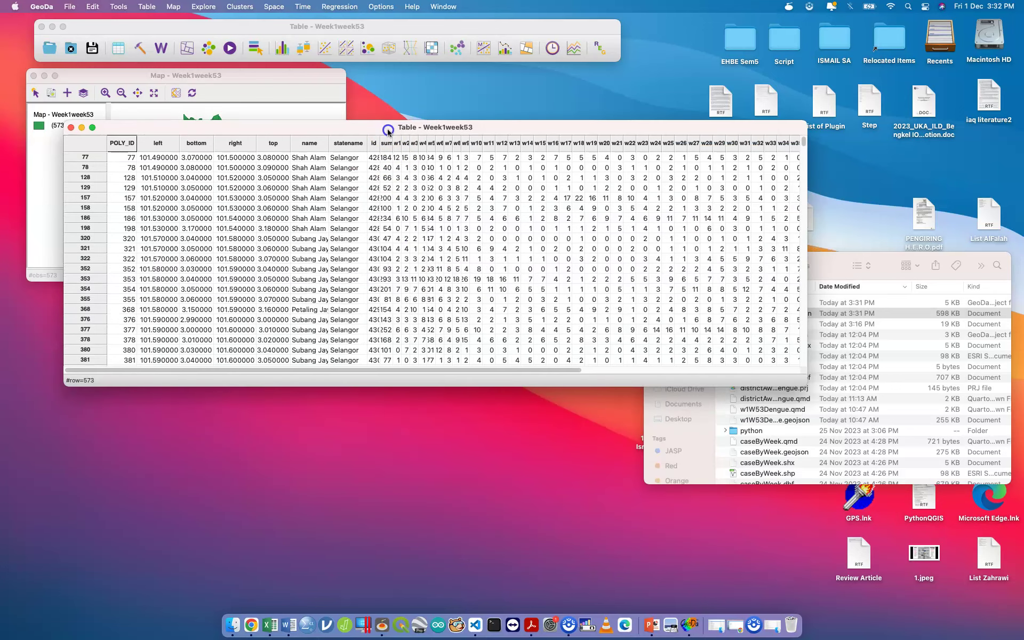
pyautogui.moveTo(512, 369); pyautogui.dragTo(359, 373)
pyautogui.click(71, 128)
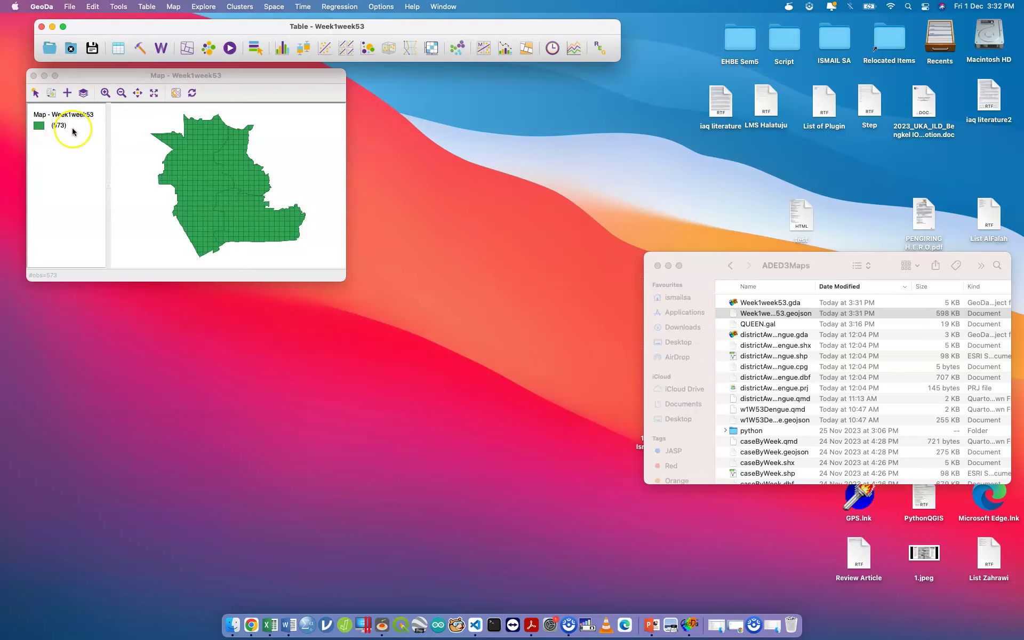
pyautogui.click(71, 49)
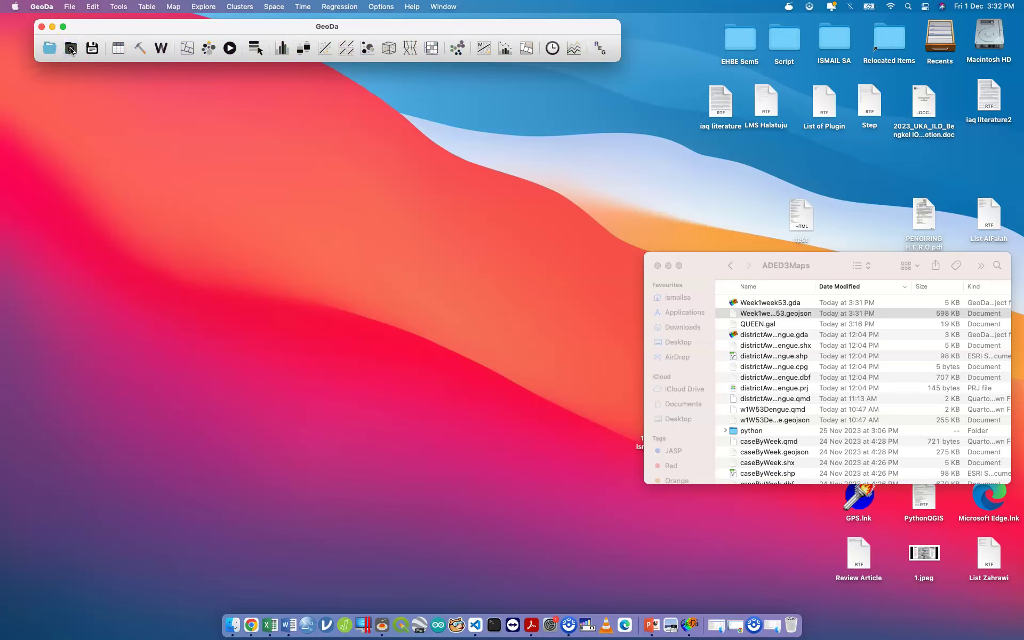
# Launch QGIS, and in GeoDa reopen Week1week53.geojson from the ADED3Maps folder as the data source.
pyautogui.click(399, 623)
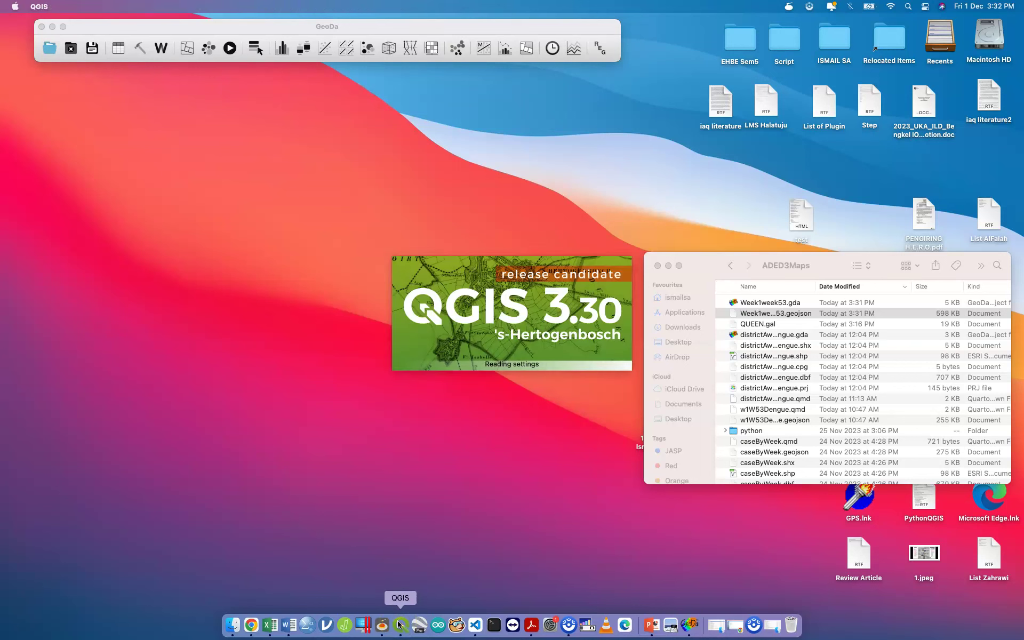
pyautogui.click(428, 227)
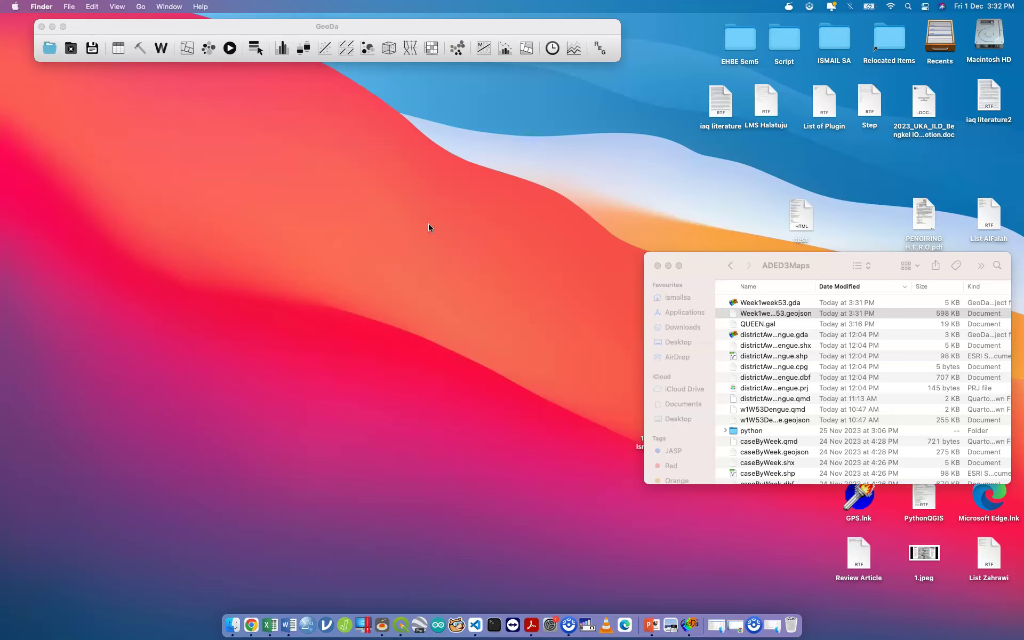
pyautogui.click(48, 47)
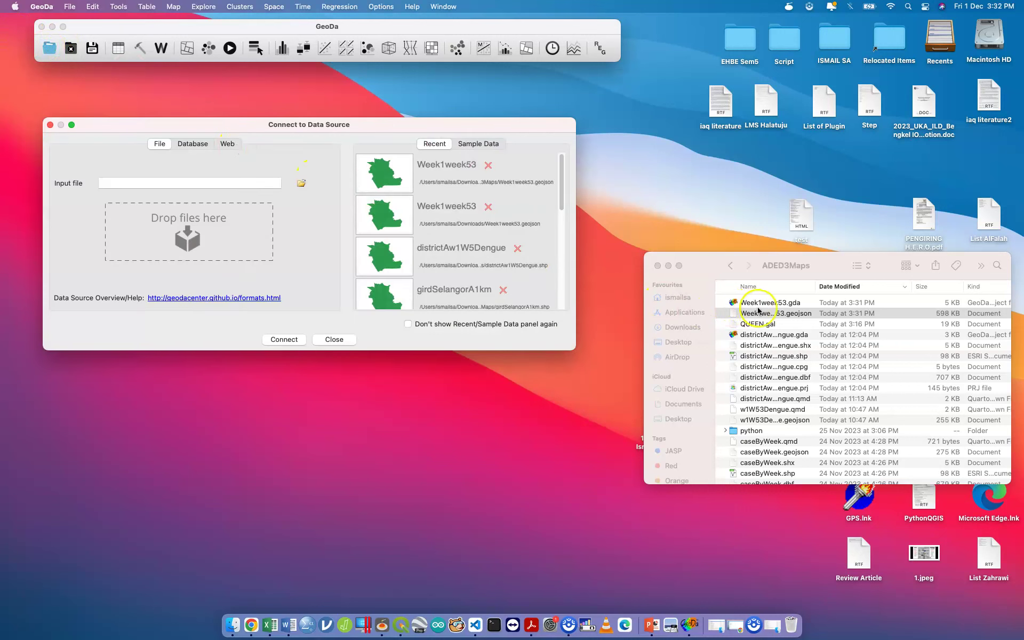
pyautogui.moveTo(773, 313); pyautogui.dragTo(210, 258)
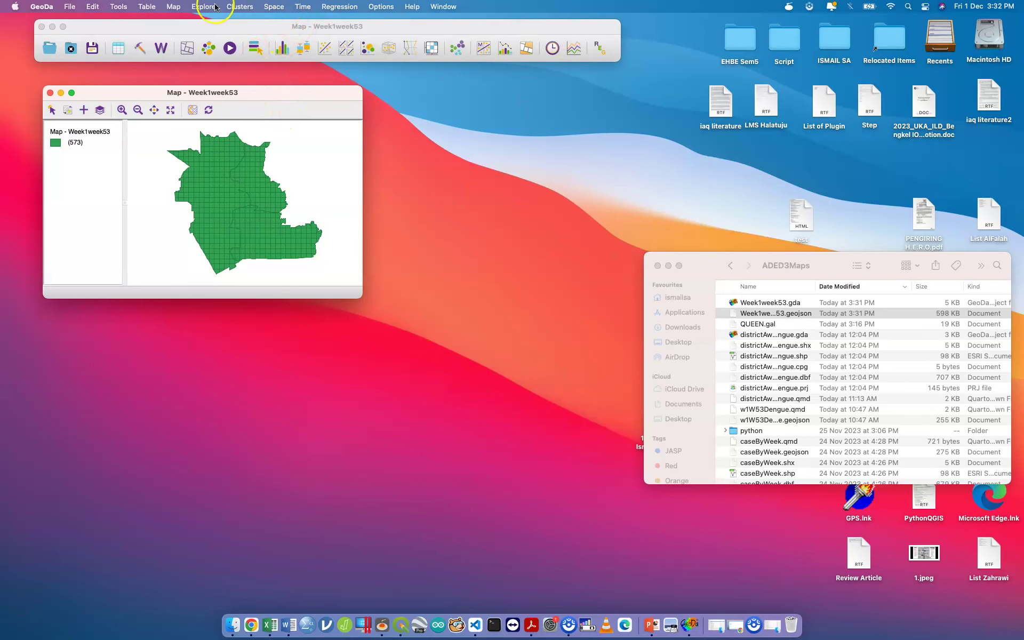
# Load the QUEEN.gal weights file from ADED3Maps into the Weights Manager and close the manager.
pyautogui.click(159, 49)
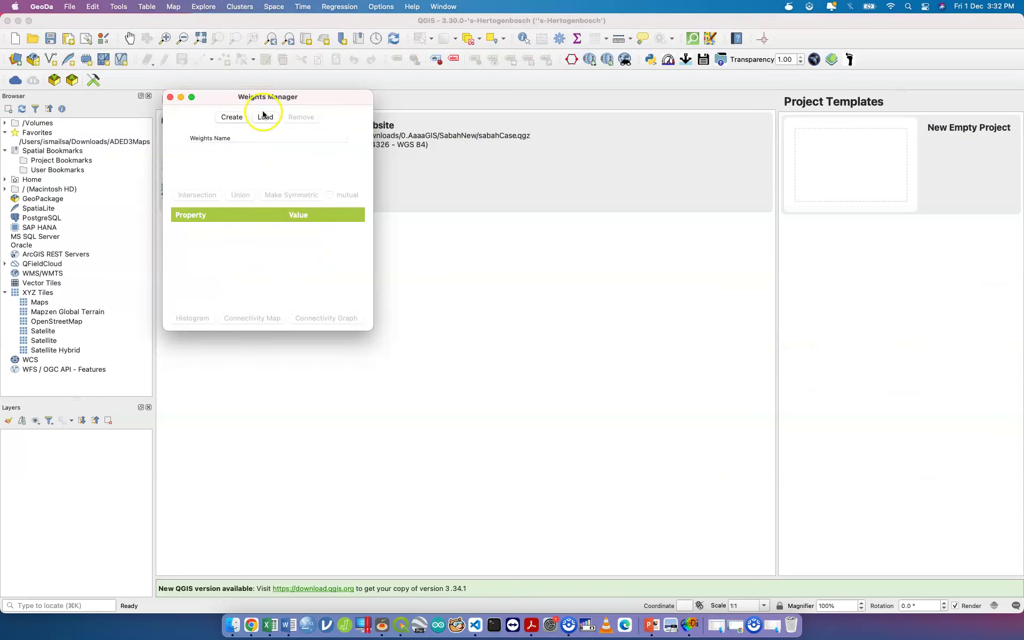
pyautogui.click(266, 119)
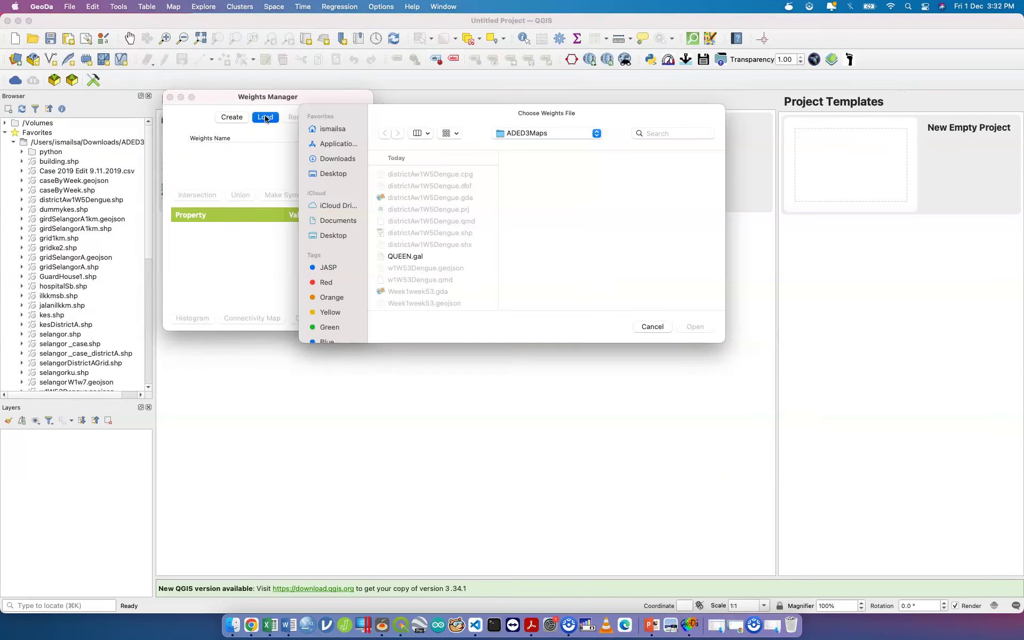
pyautogui.click(413, 249)
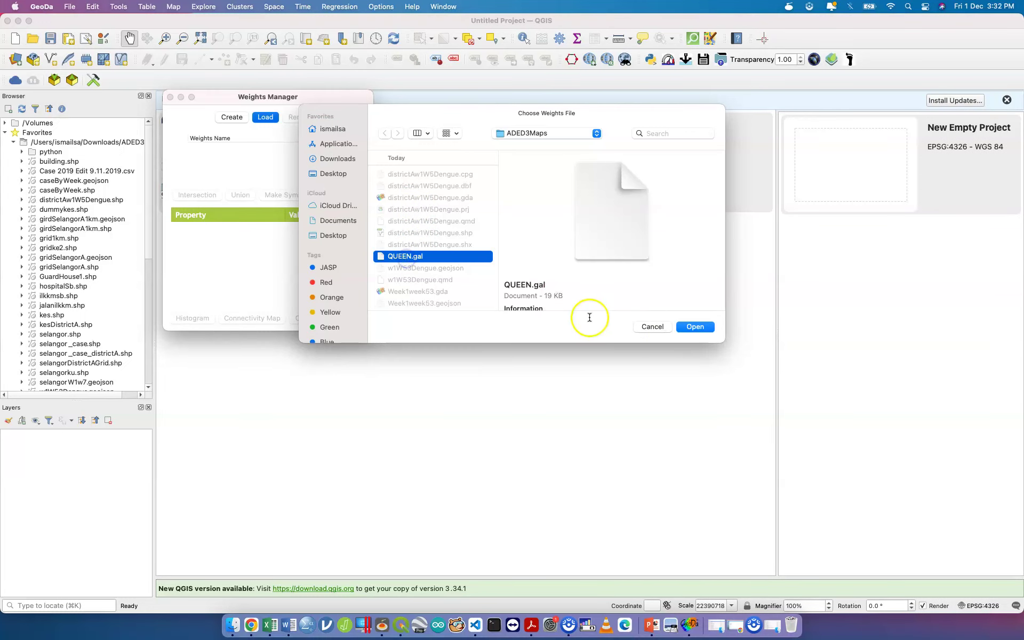
pyautogui.click(695, 328)
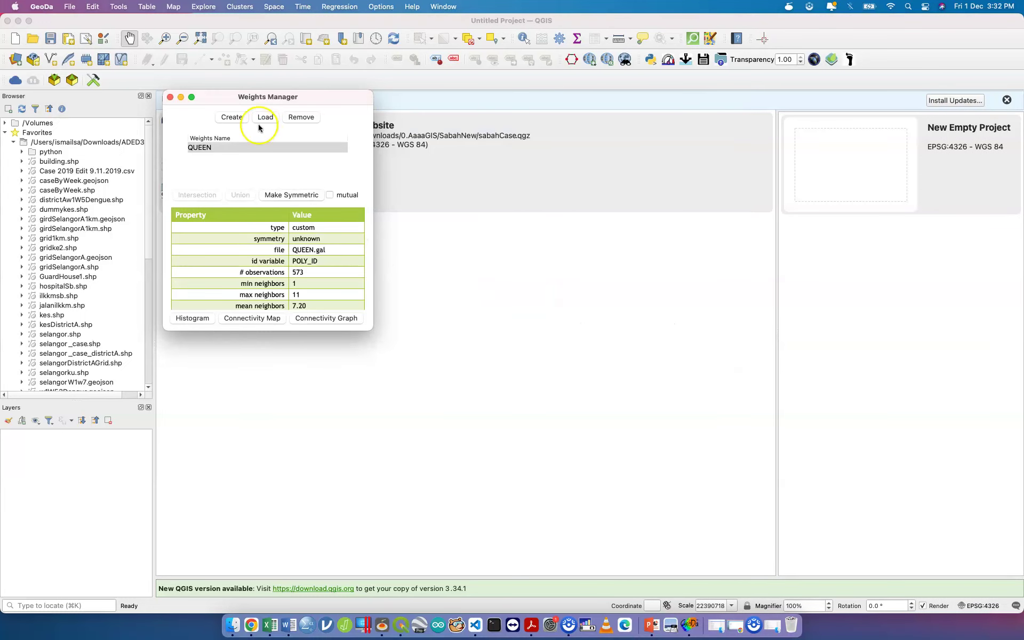
pyautogui.click(171, 98)
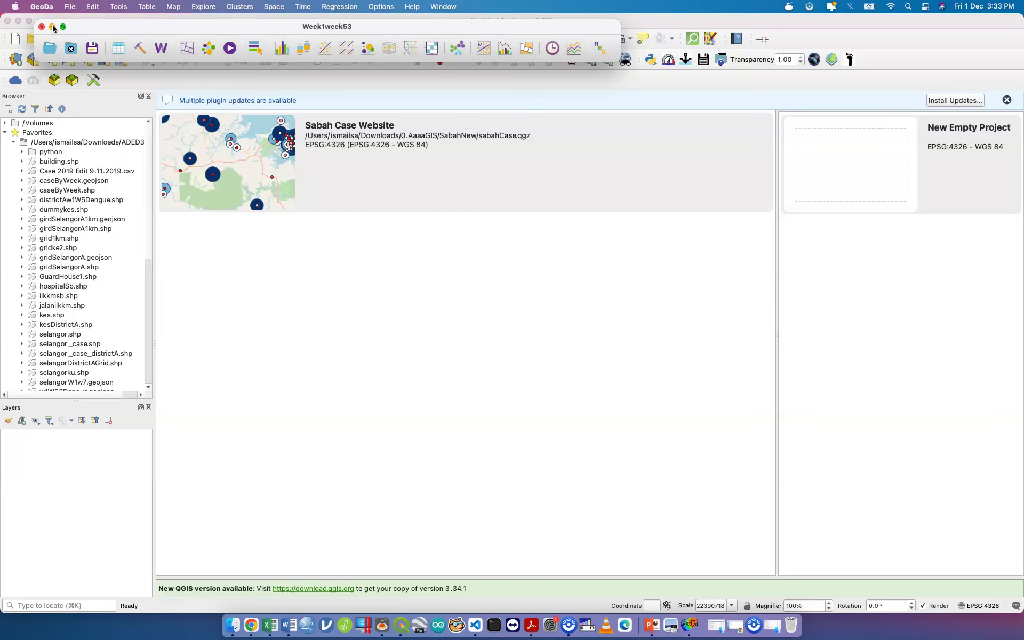
# Minimize the QGIS window so the GeoDa toolbar and the Week1week53 map are in front.
pyautogui.hotkey('ctrl', 'Up')
pyautogui.click(85, 46)
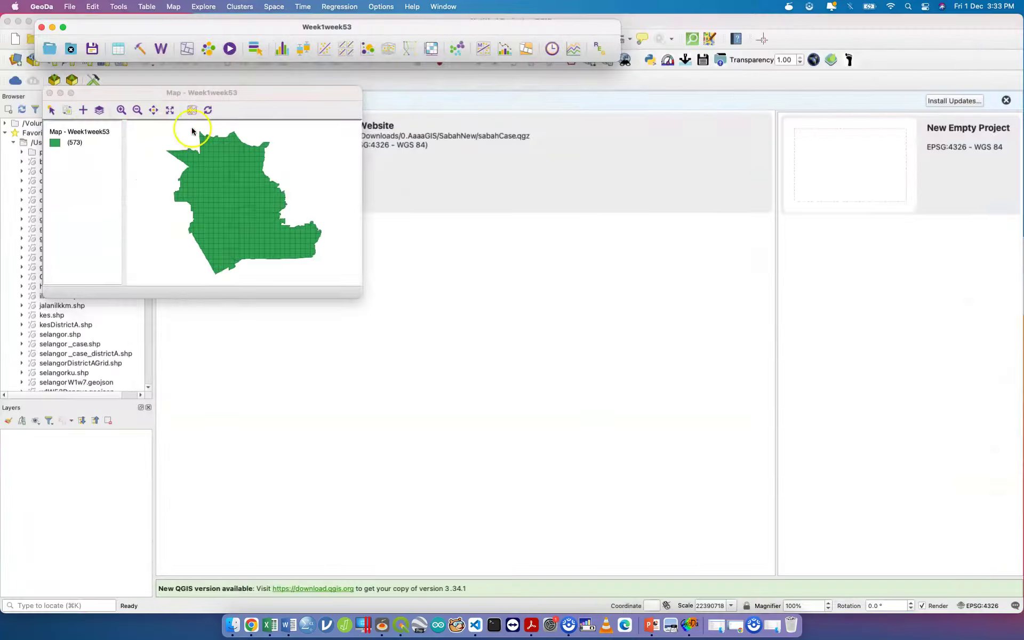
pyautogui.click(371, 257)
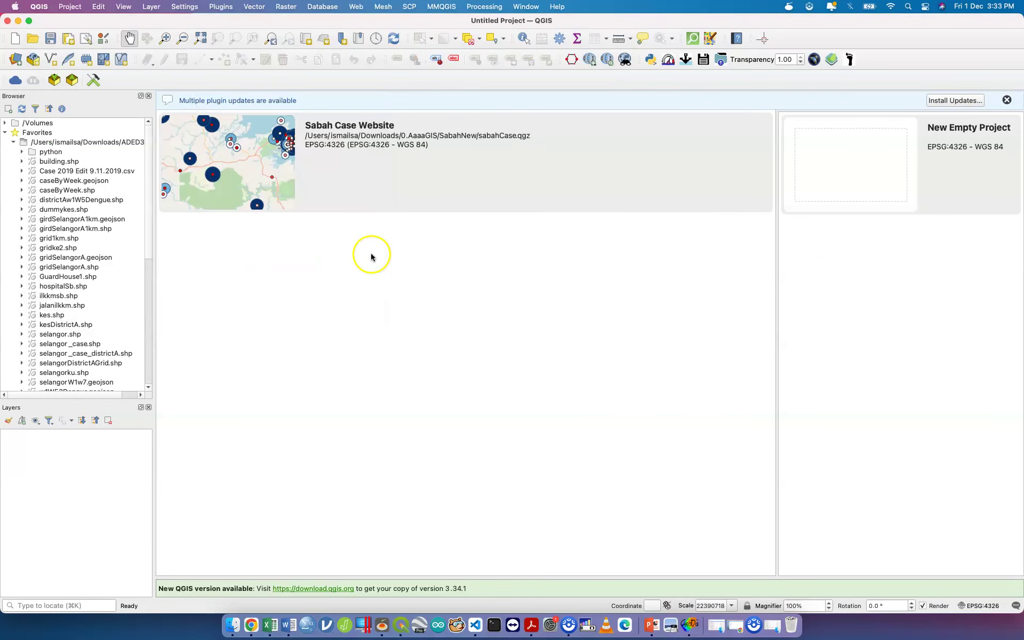
pyautogui.click(19, 21)
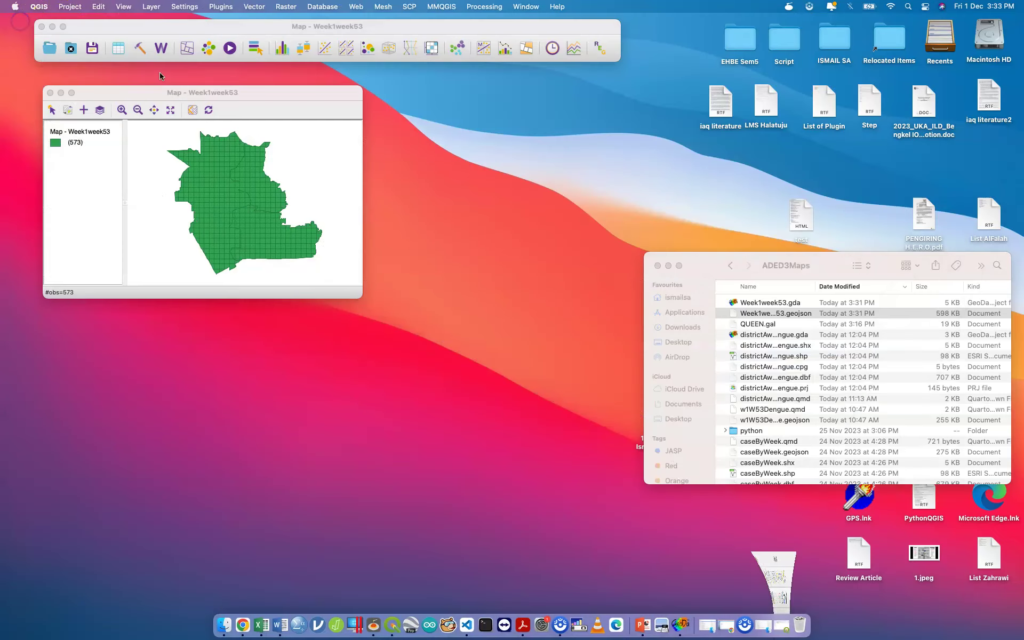
# Open the Time Editor and add the variables w1 through w10 in order as time 0 to time 9 of a new group.
pyautogui.click(272, 31)
pyautogui.click(307, 7)
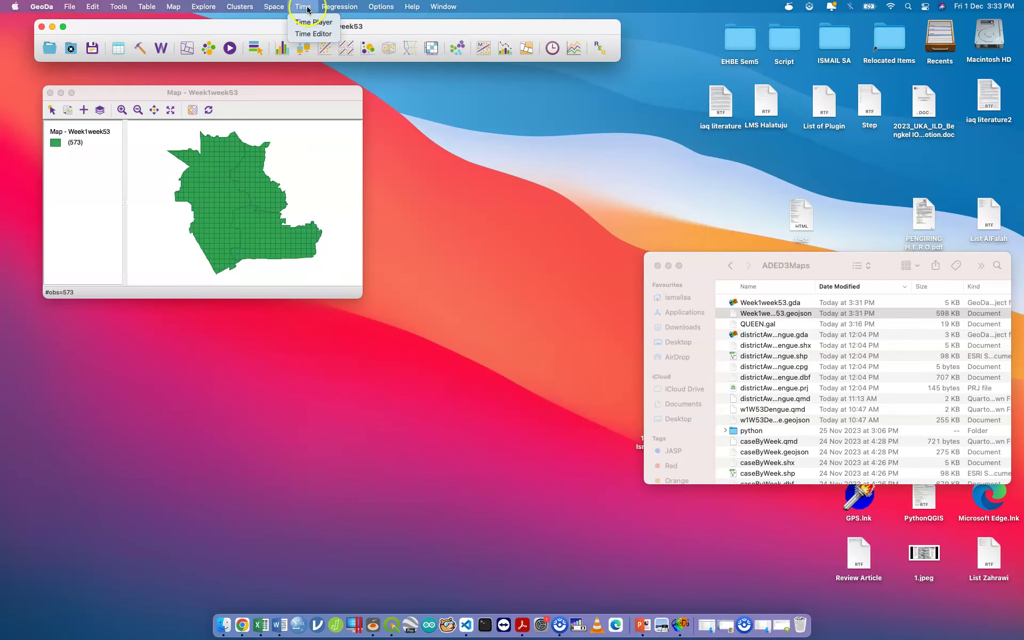
pyautogui.click(313, 33)
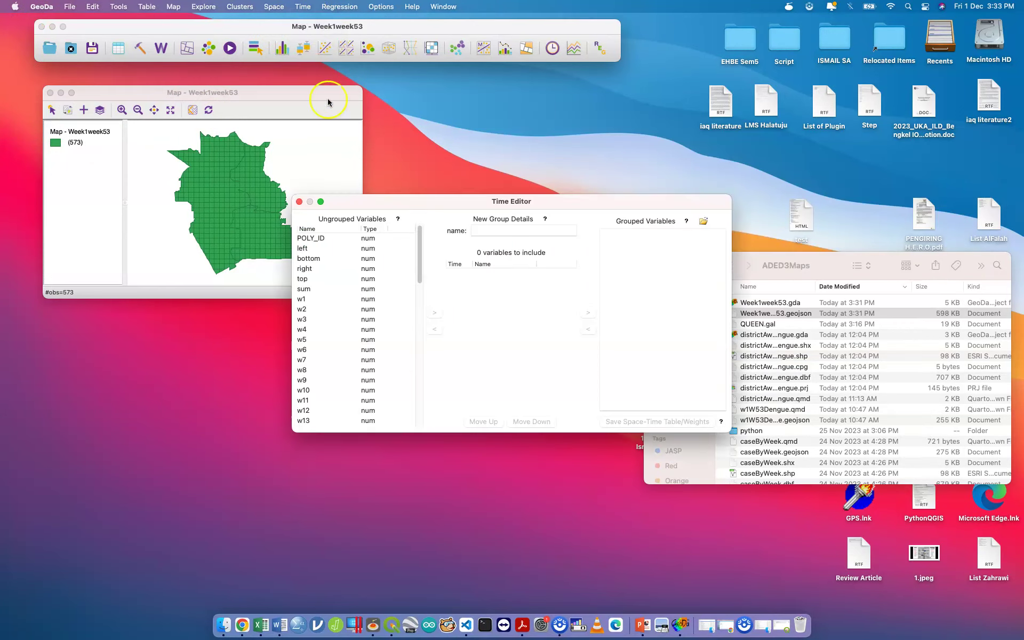
pyautogui.click(501, 232)
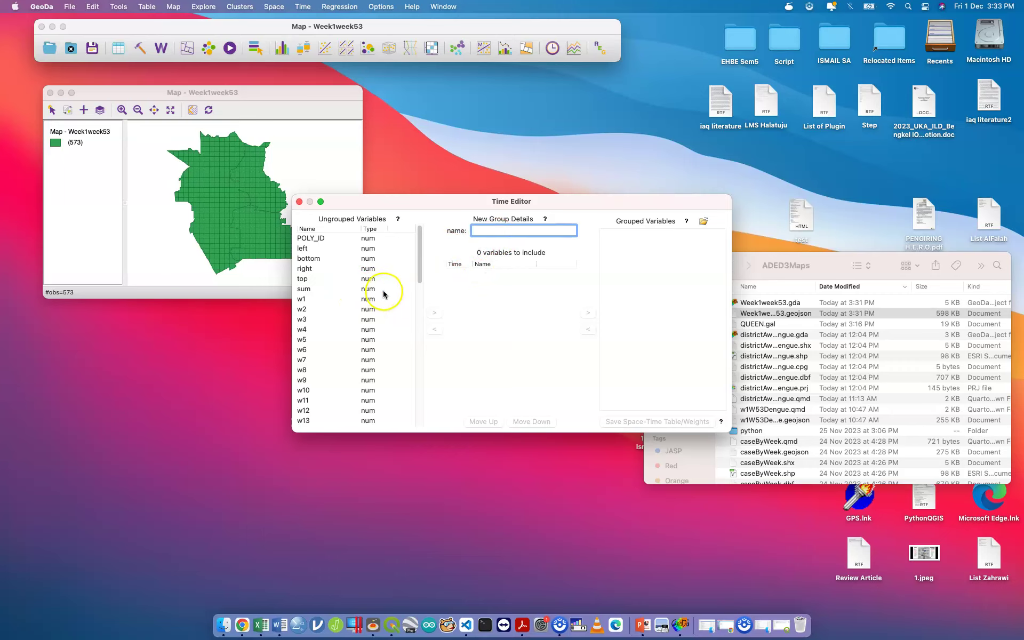
pyautogui.click(323, 299)
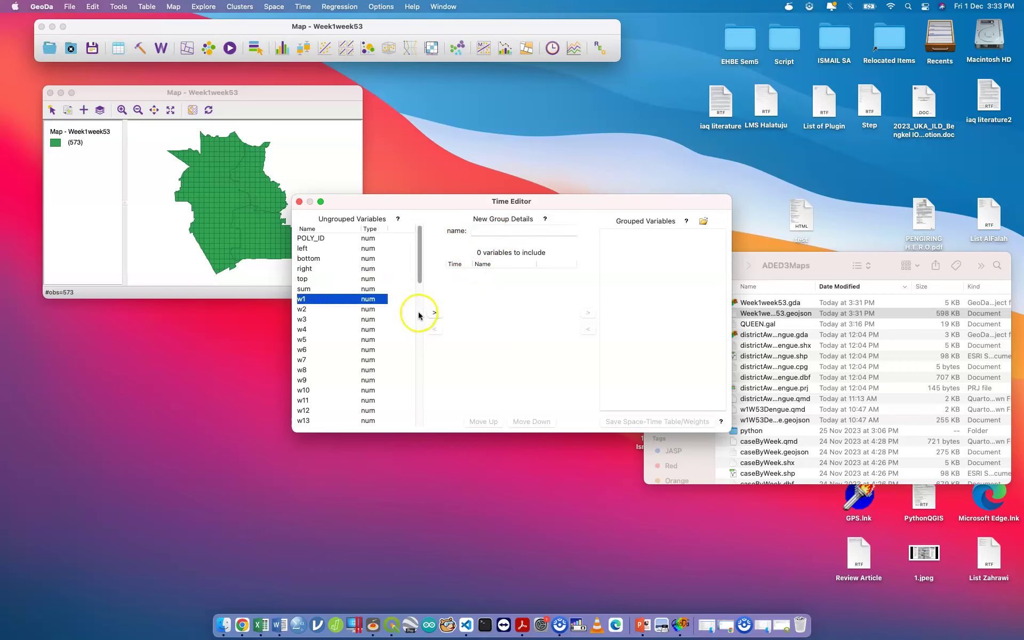
pyautogui.click(435, 312)
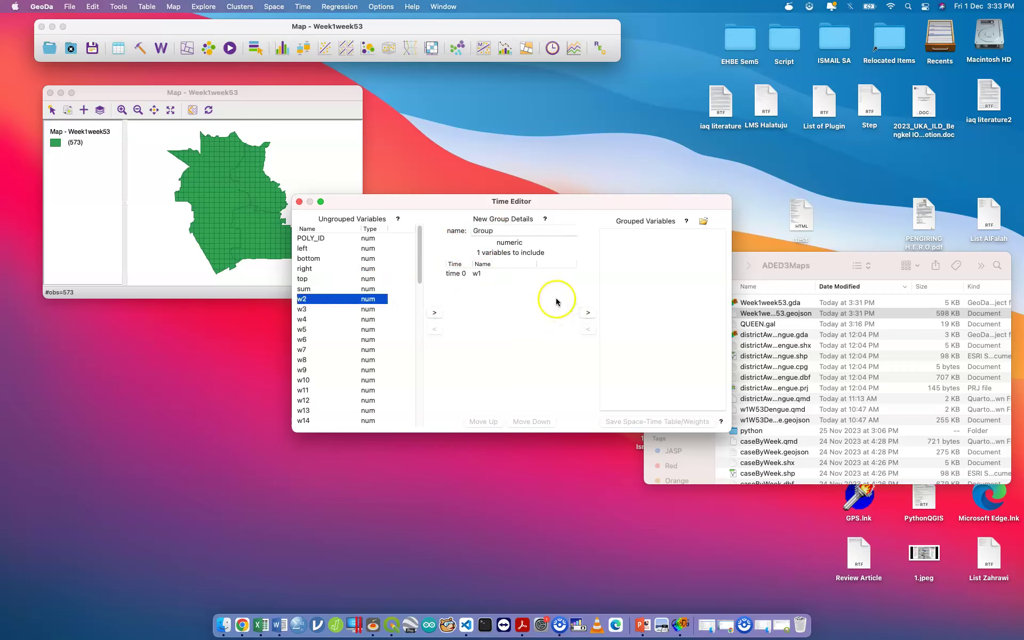
pyautogui.click(426, 312)
pyautogui.click(429, 312)
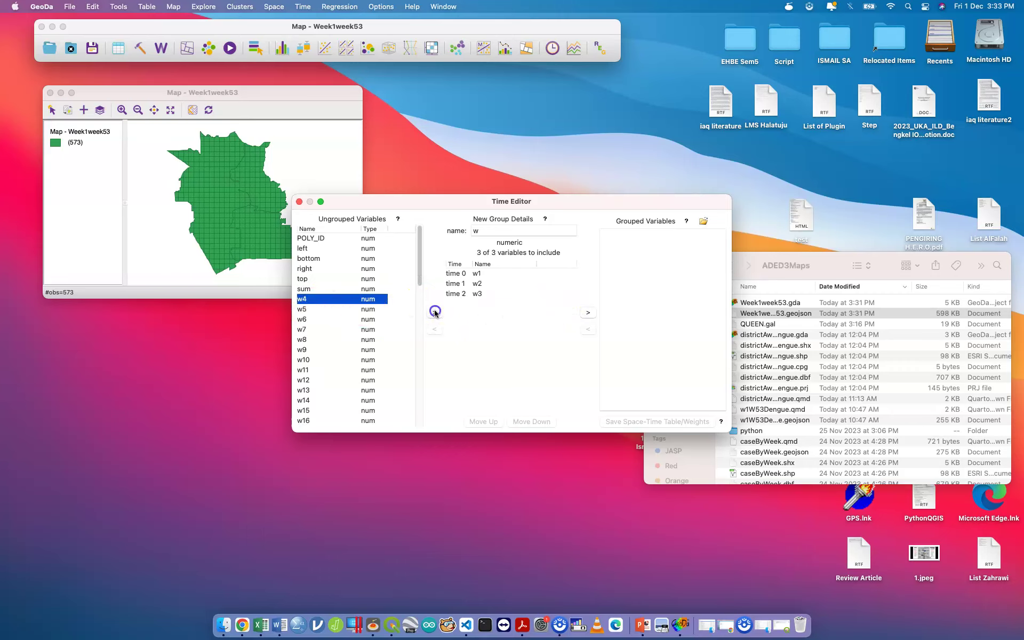
pyautogui.click(440, 315)
pyautogui.click(437, 314)
pyautogui.click(438, 314)
pyautogui.click(438, 314)
pyautogui.click(437, 314)
pyautogui.click(436, 314)
pyautogui.click(436, 315)
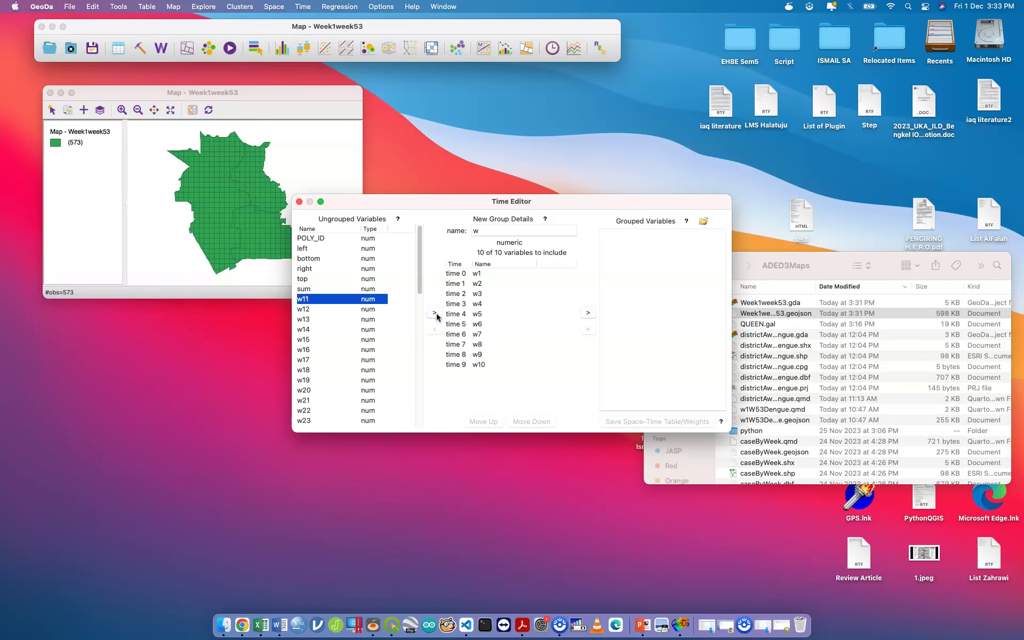
# Name the new group test, move it to the grouped variables and start saving its space-time table.
pyautogui.click(504, 231)
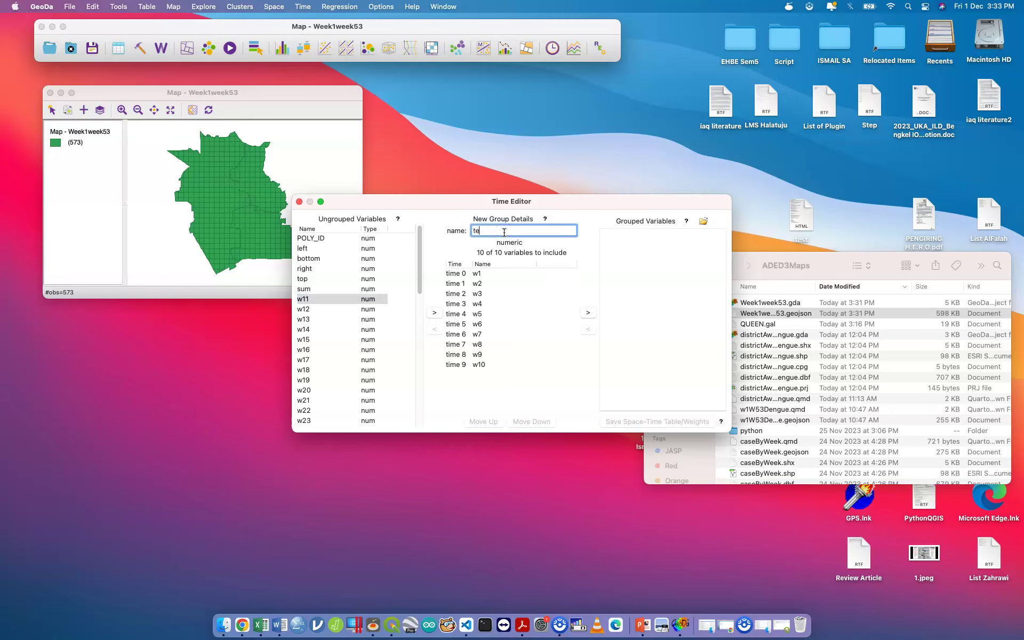
pyautogui.click(558, 301)
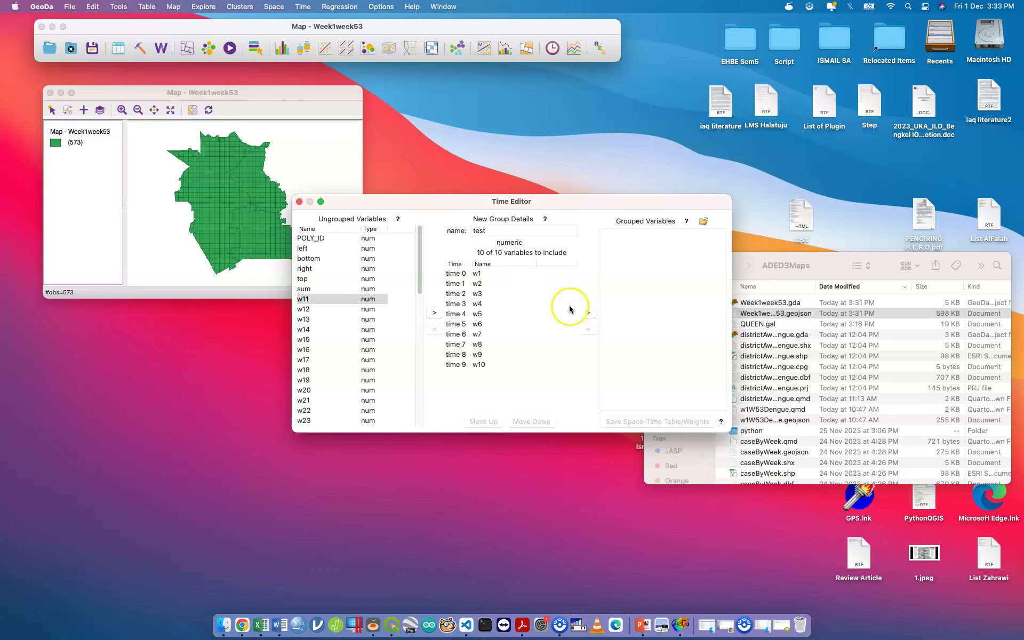
pyautogui.click(589, 313)
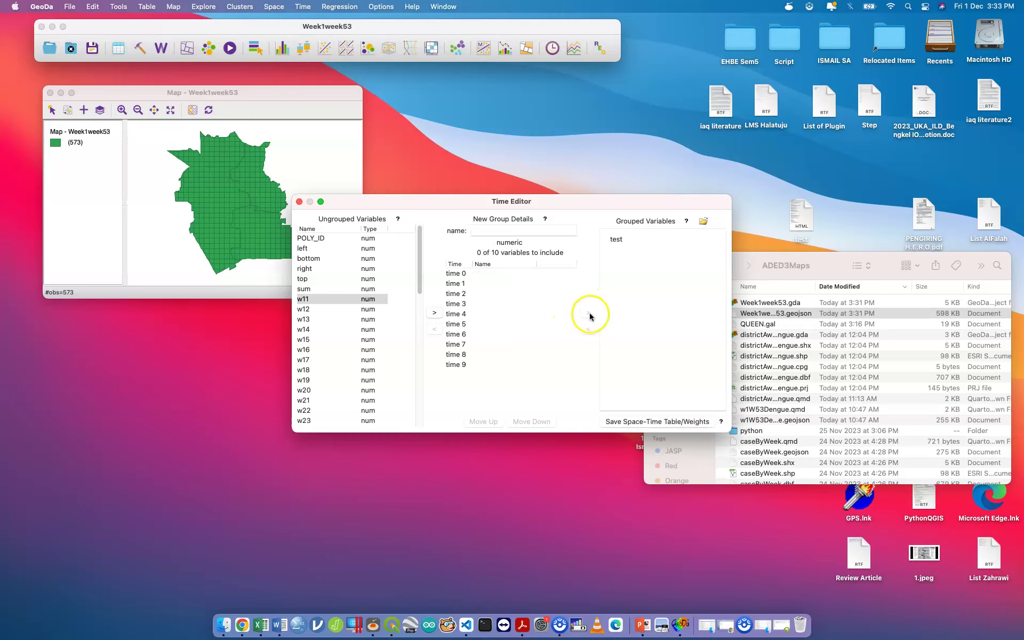
pyautogui.click(616, 241)
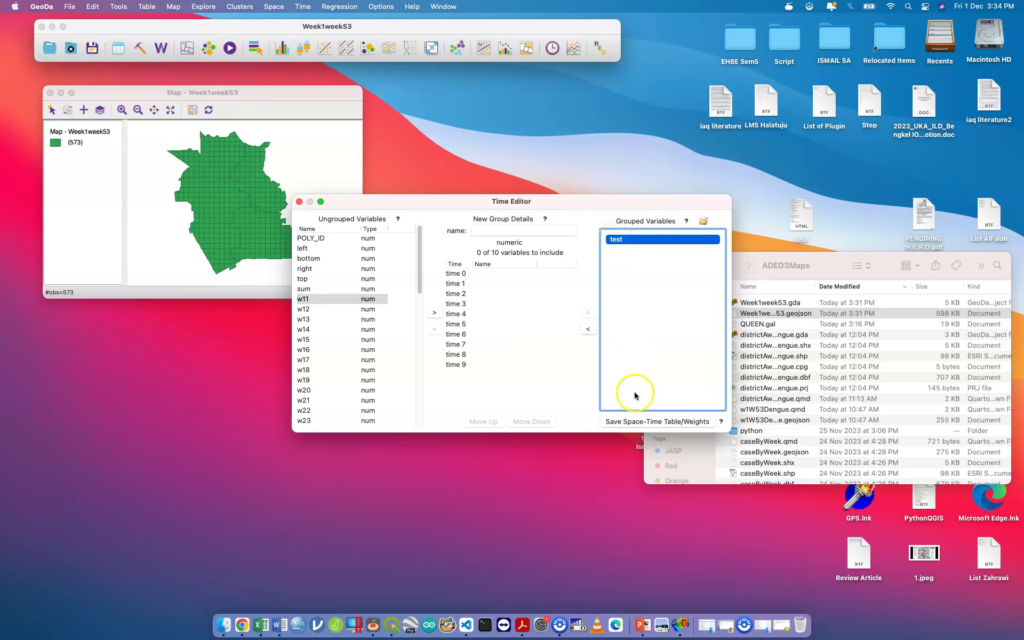
pyautogui.click(642, 422)
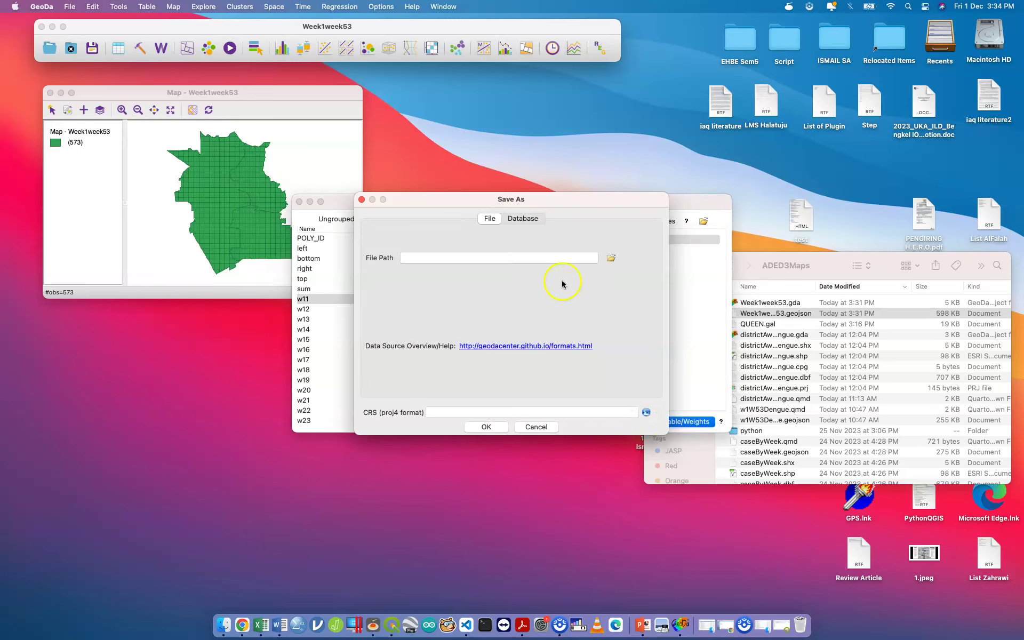
pyautogui.click(610, 260)
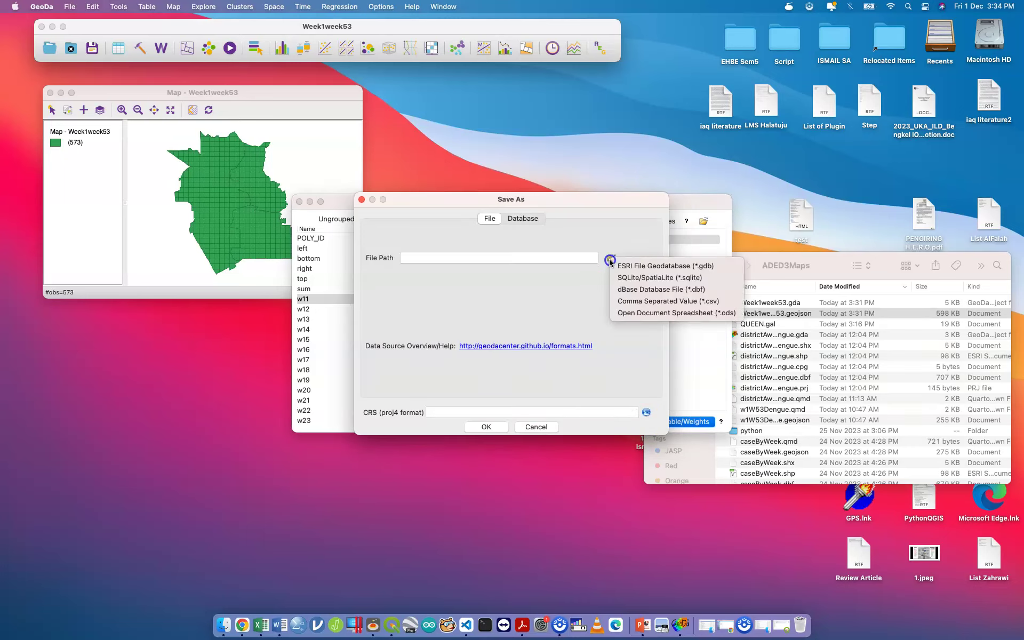
pyautogui.click(619, 266)
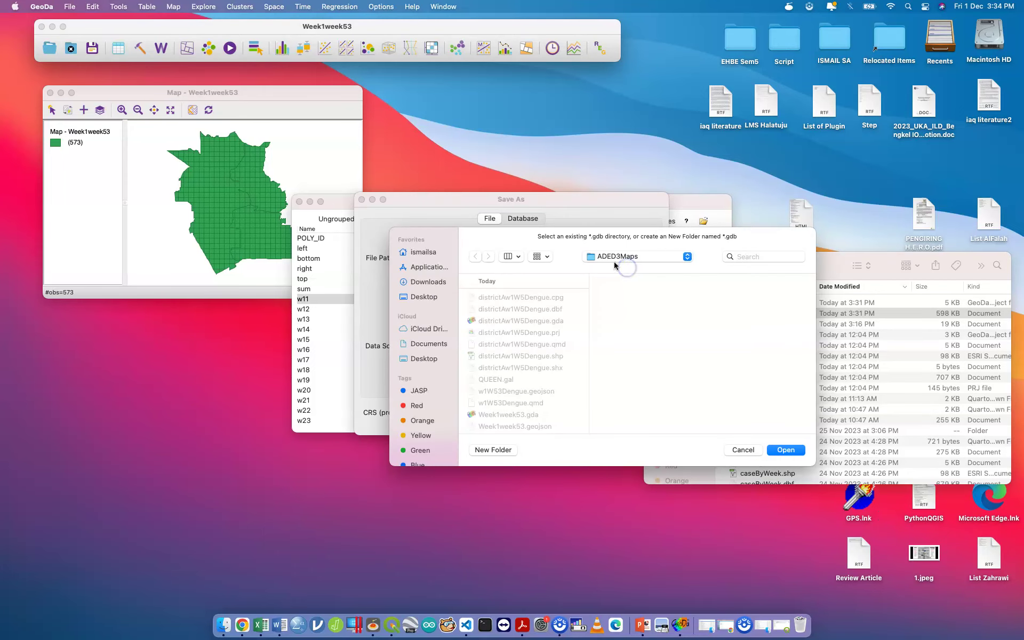
pyautogui.click(743, 449)
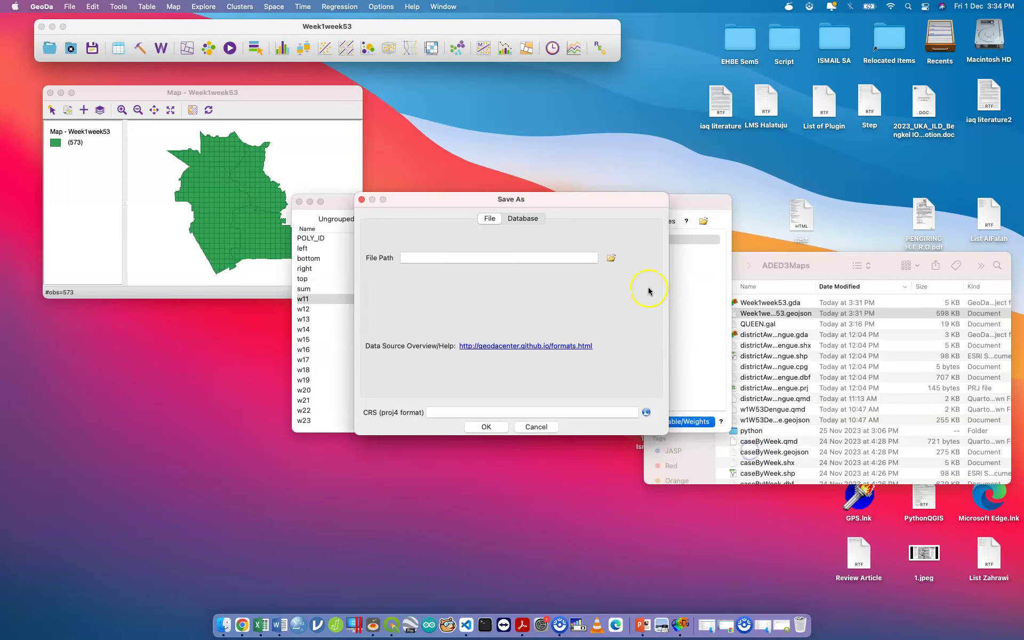
# Try to save the space-time table as an ESRI File Geodatabase in ADED3Maps, with the CRS loaded from the recent Week1week53 data source.
pyautogui.click(609, 259)
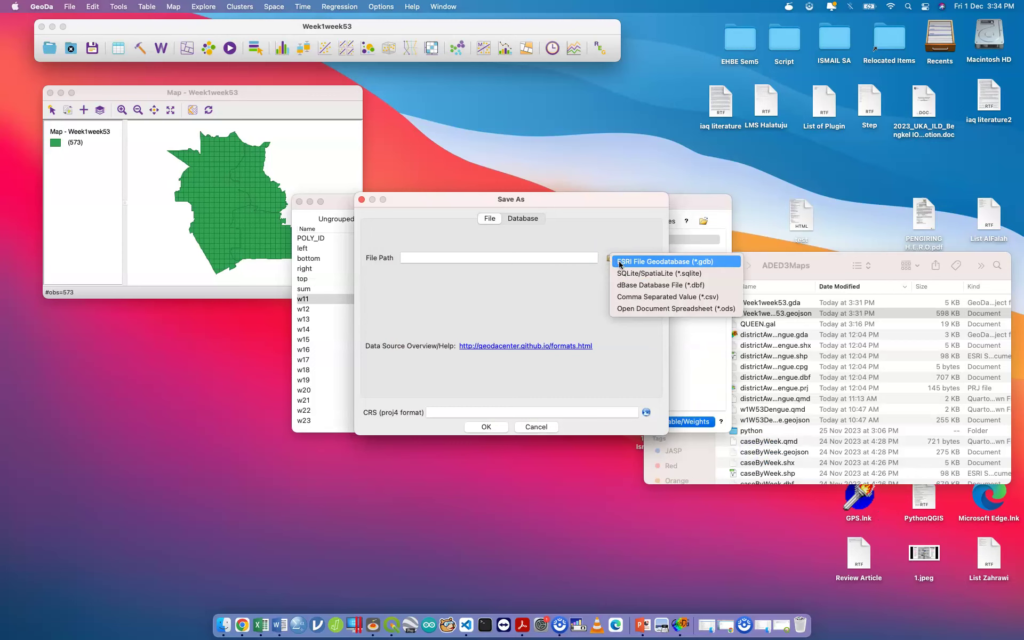
pyautogui.click(620, 262)
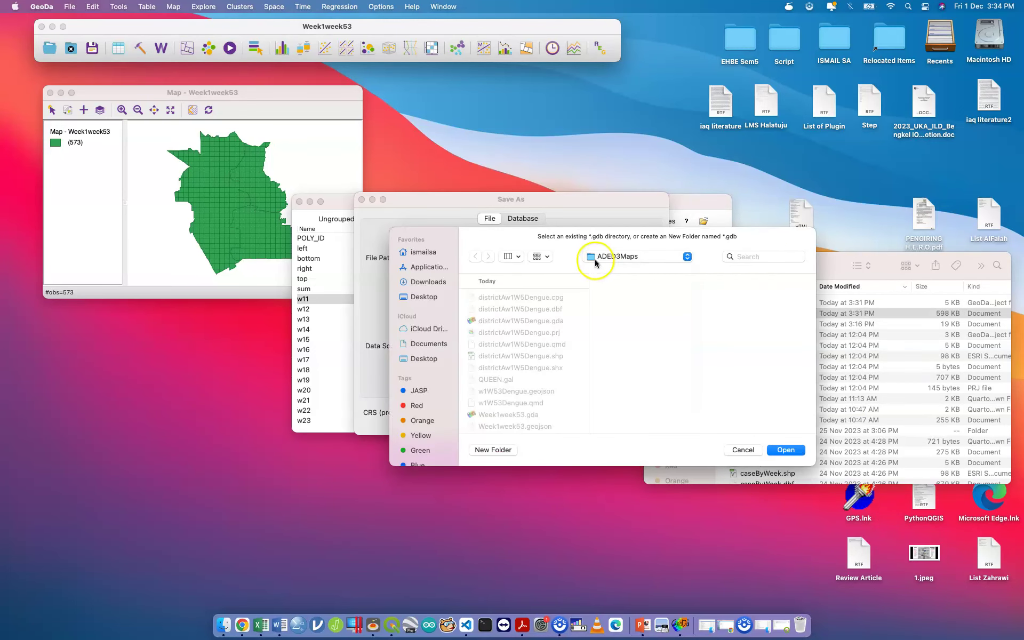
pyautogui.click(784, 450)
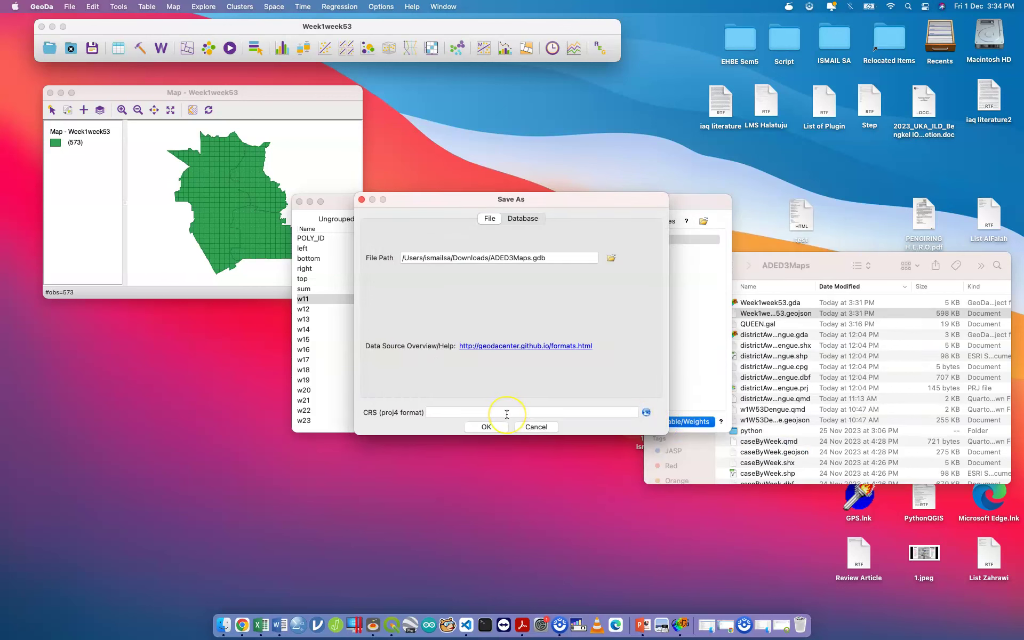
pyautogui.click(646, 414)
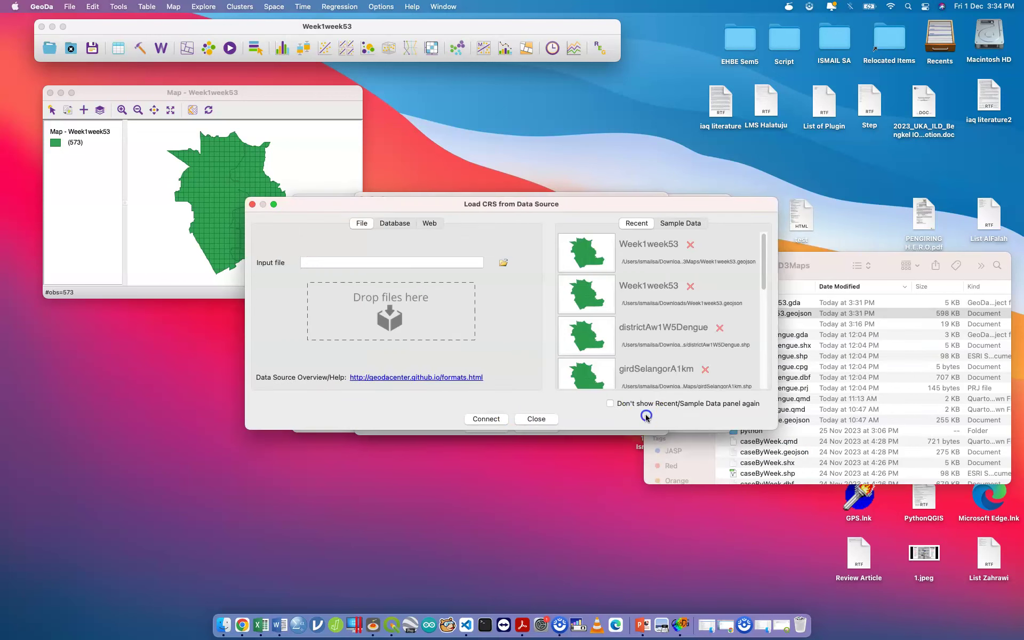
pyautogui.click(608, 255)
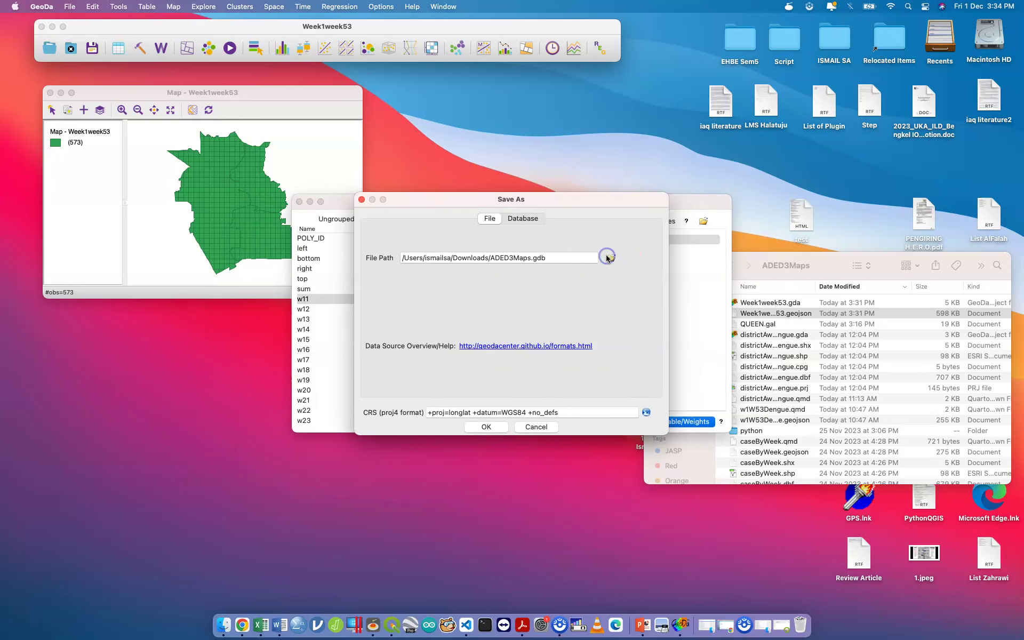
pyautogui.click(485, 427)
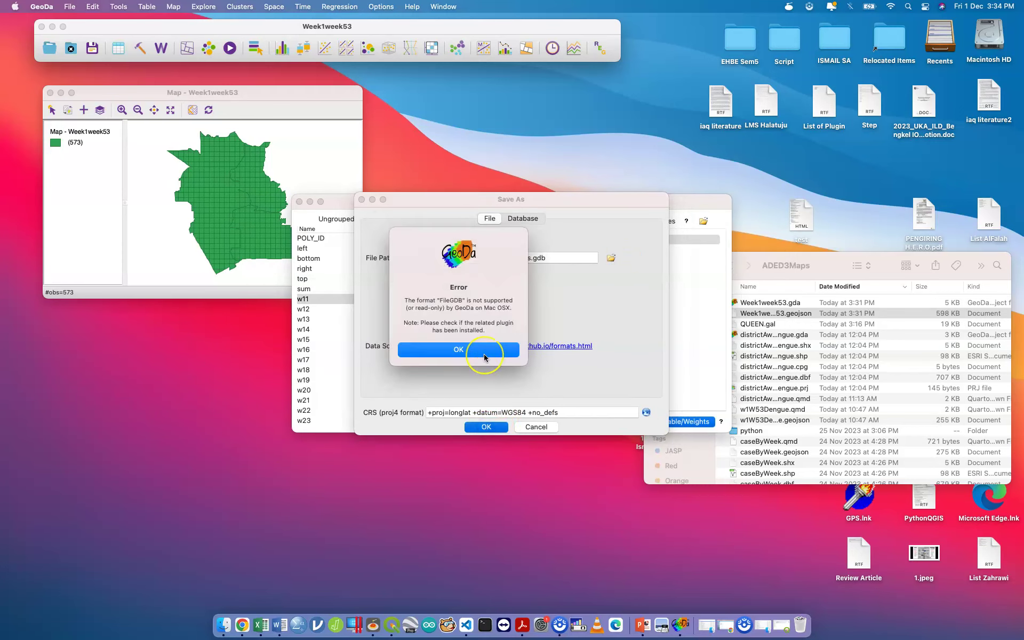
pyautogui.click(486, 350)
pyautogui.click(490, 353)
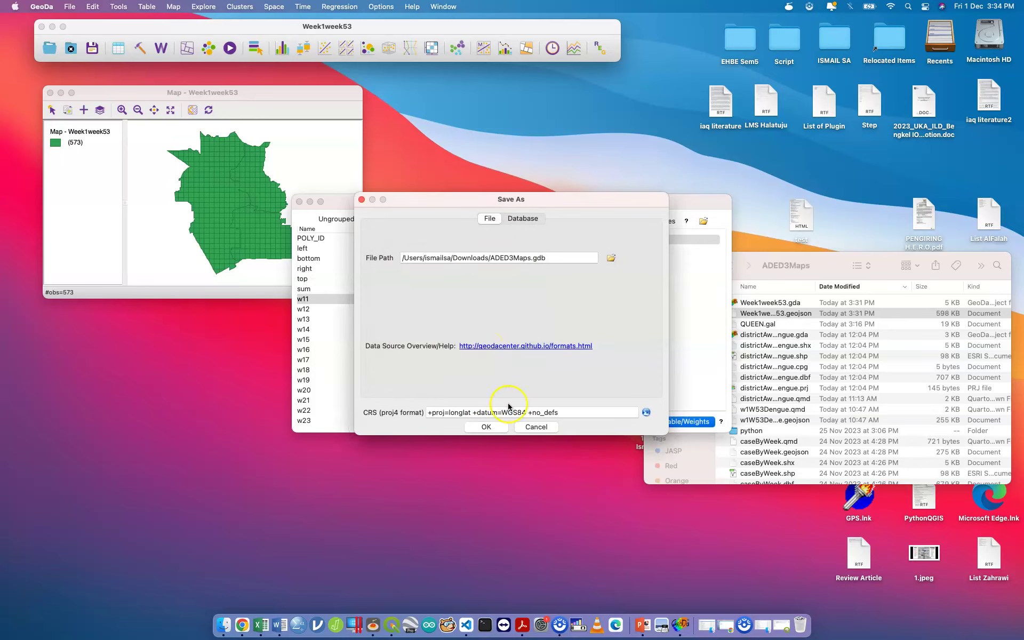
pyautogui.click(529, 426)
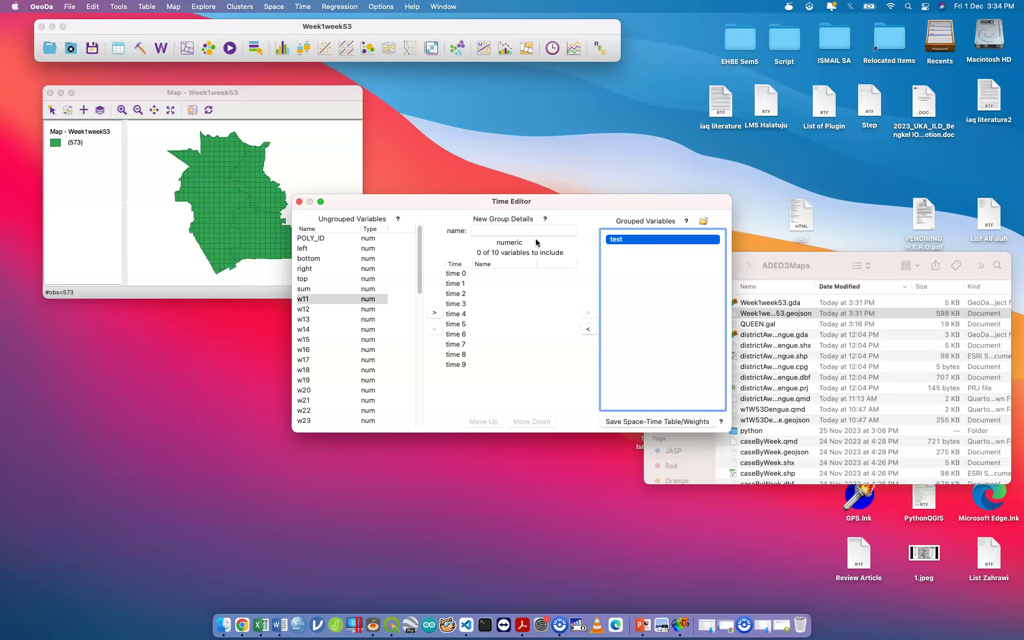
# Close the GeoDa project, switch to QGIS and add Week1week53.geojson from the ADED3Maps folder as a layer.
pyautogui.click(303, 7)
pyautogui.click(318, 31)
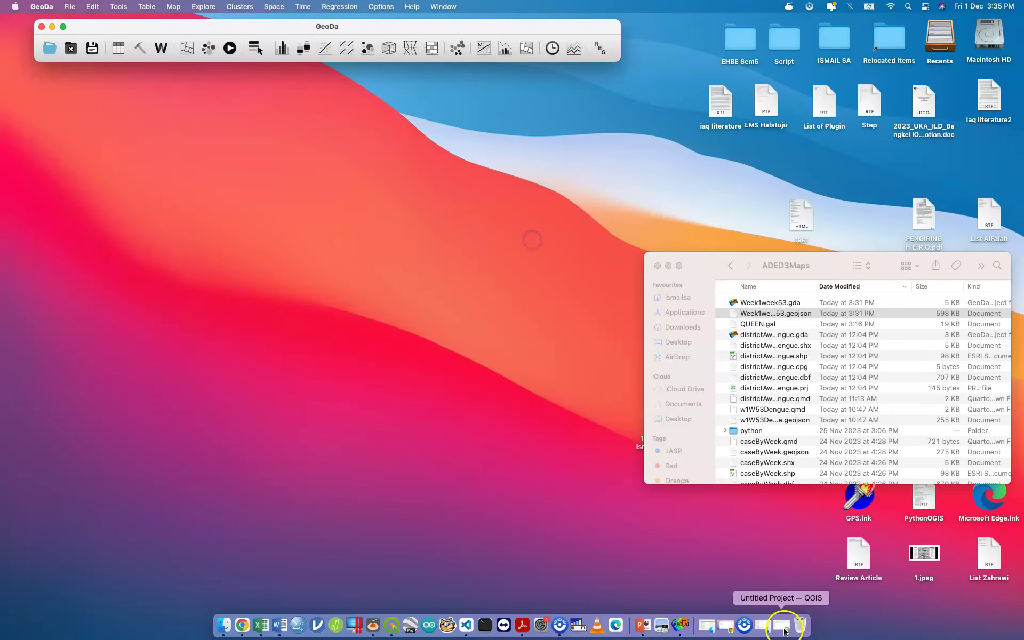
pyautogui.click(782, 623)
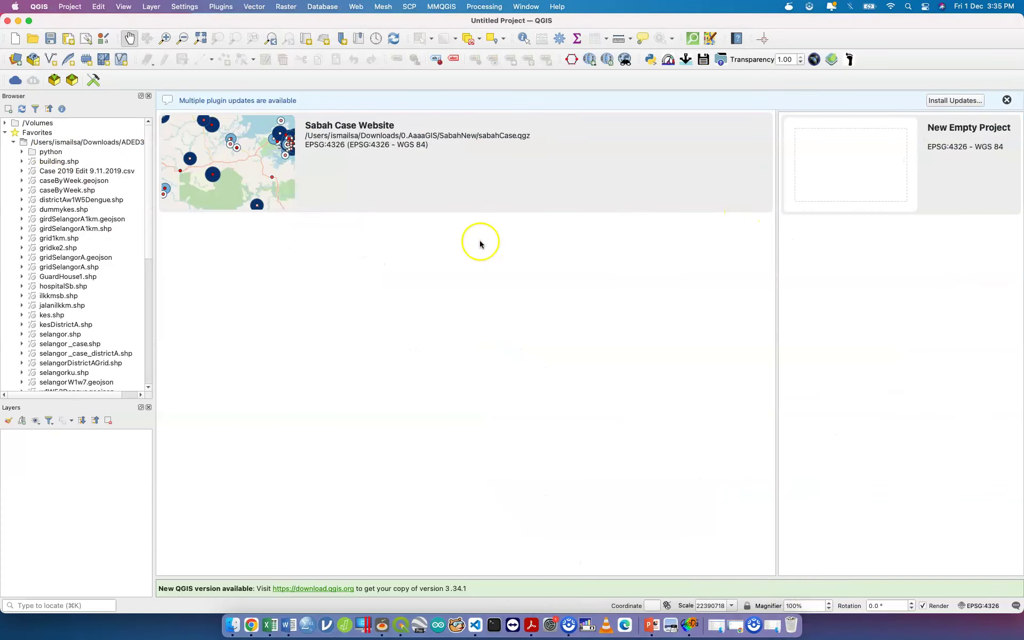
pyautogui.hotkey('ctrl', 'Up')
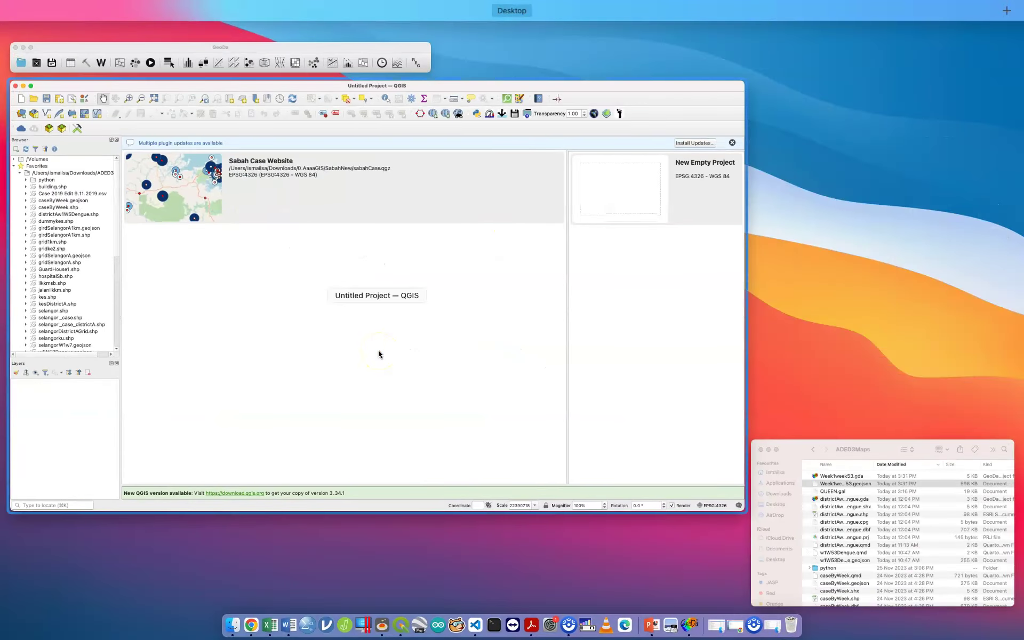
pyautogui.click(816, 501)
pyautogui.moveTo(757, 313); pyautogui.dragTo(84, 443)
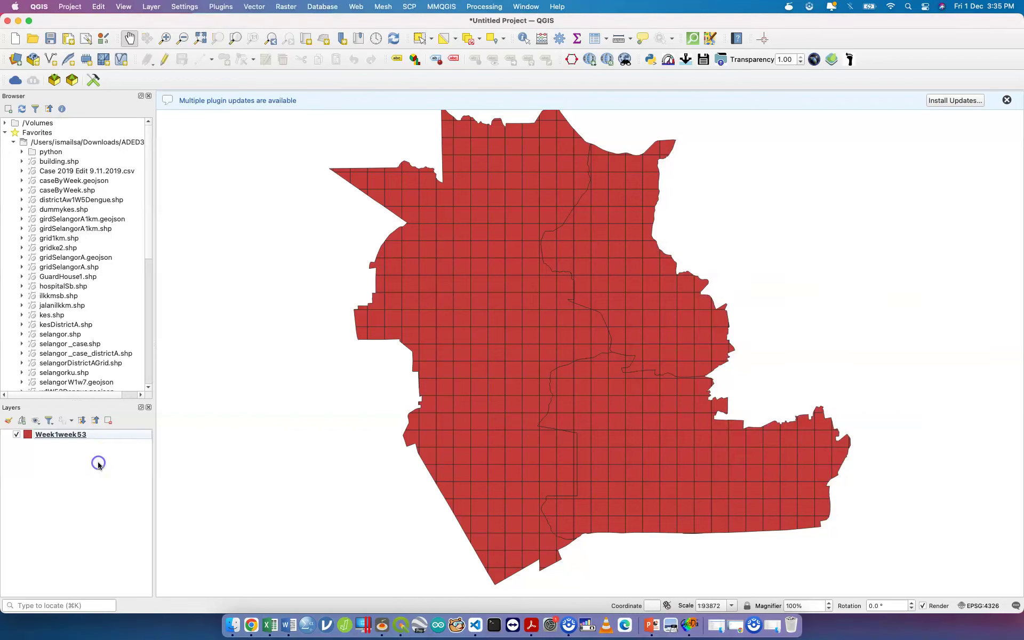
# Open the attribute table of the Week1week53 layer and examine the last weekly columns and the HH fields up to w5HH.
pyautogui.click(94, 436)
pyautogui.rightClick(91, 434)
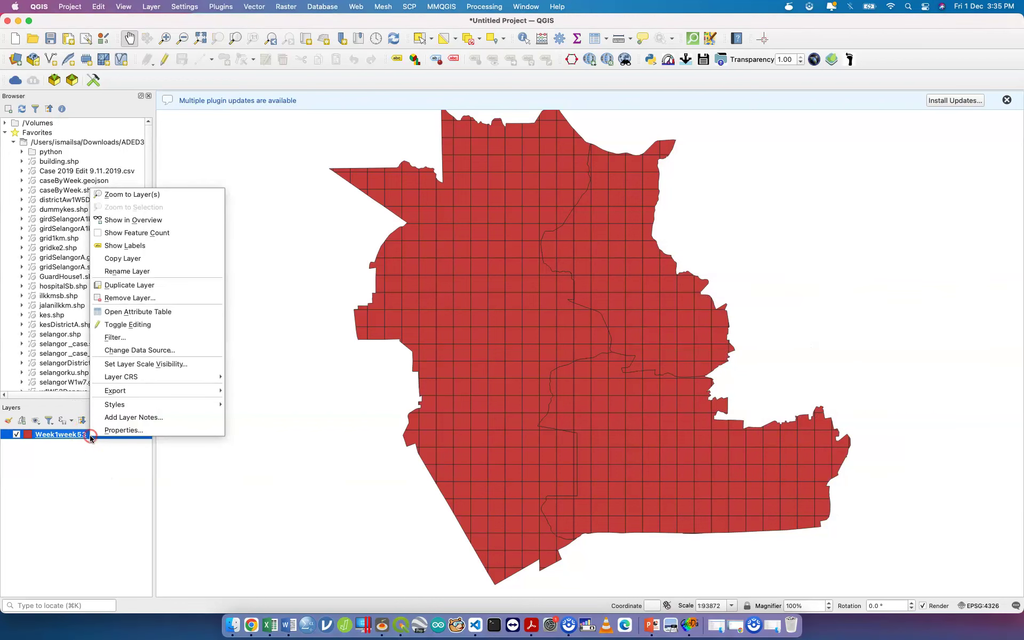
pyautogui.click(187, 311)
pyautogui.hscroll(15, 571, 347)
pyautogui.hscroll(2, 571, 350)
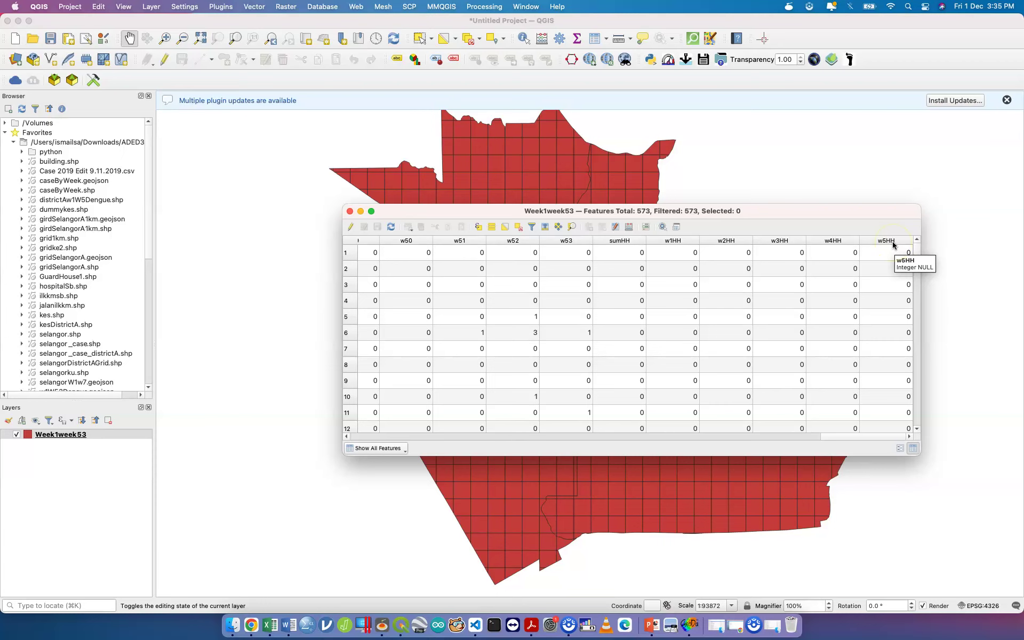
pyautogui.moveTo(247, 430); pyautogui.dragTo(215, 442)
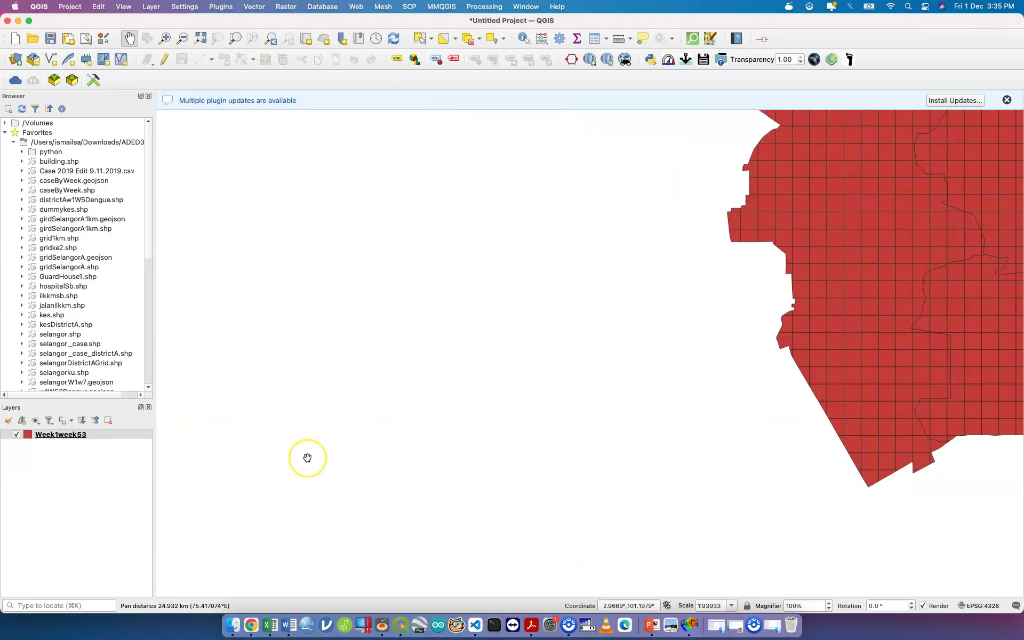
pyautogui.scroll(-3, 307, 458)
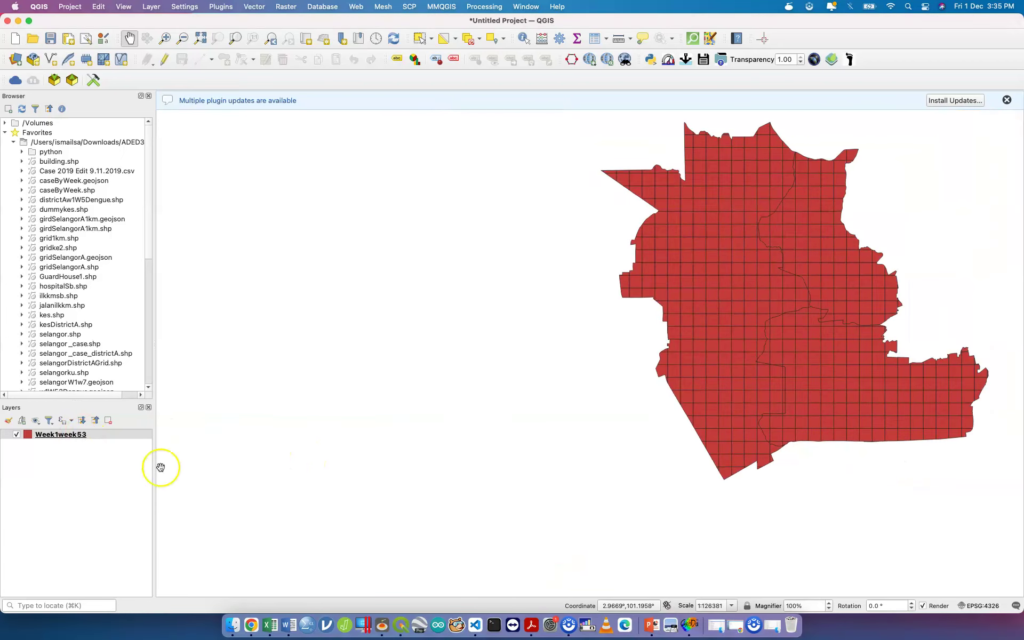
# Open the symbology properties of the Week1week53 layer and set the renderer to Graduated.
pyautogui.rightClick(71, 437)
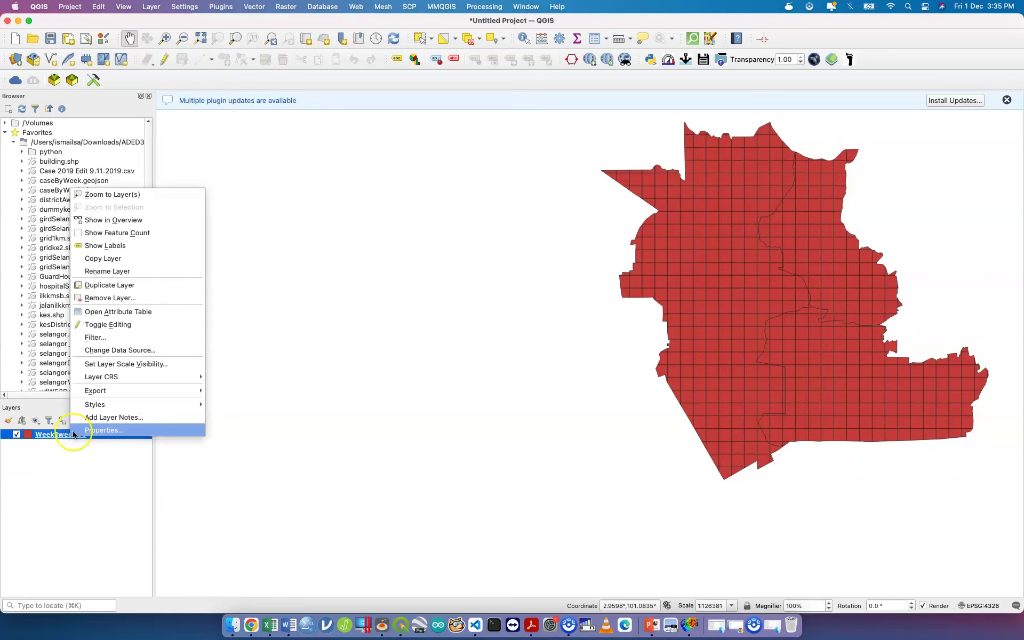
pyautogui.click(116, 438)
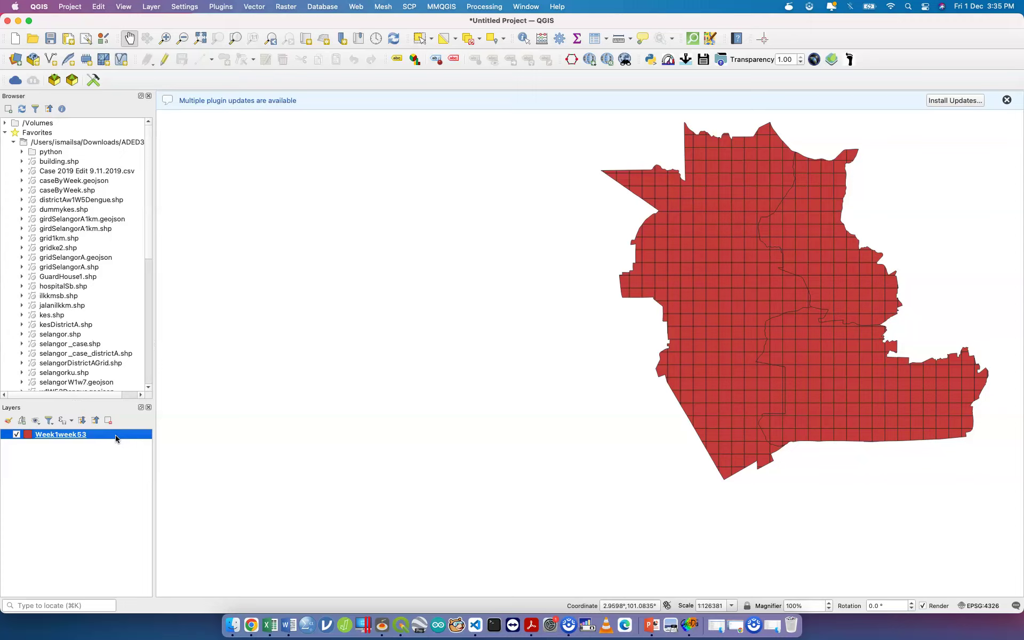
pyautogui.click(116, 436)
pyautogui.rightClick(128, 435)
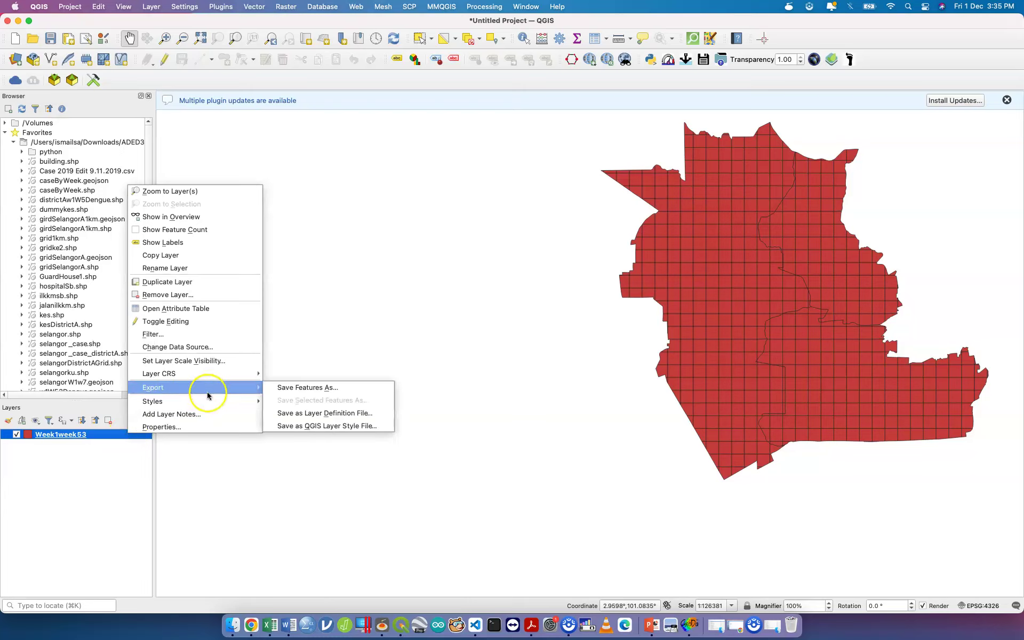
pyautogui.click(219, 426)
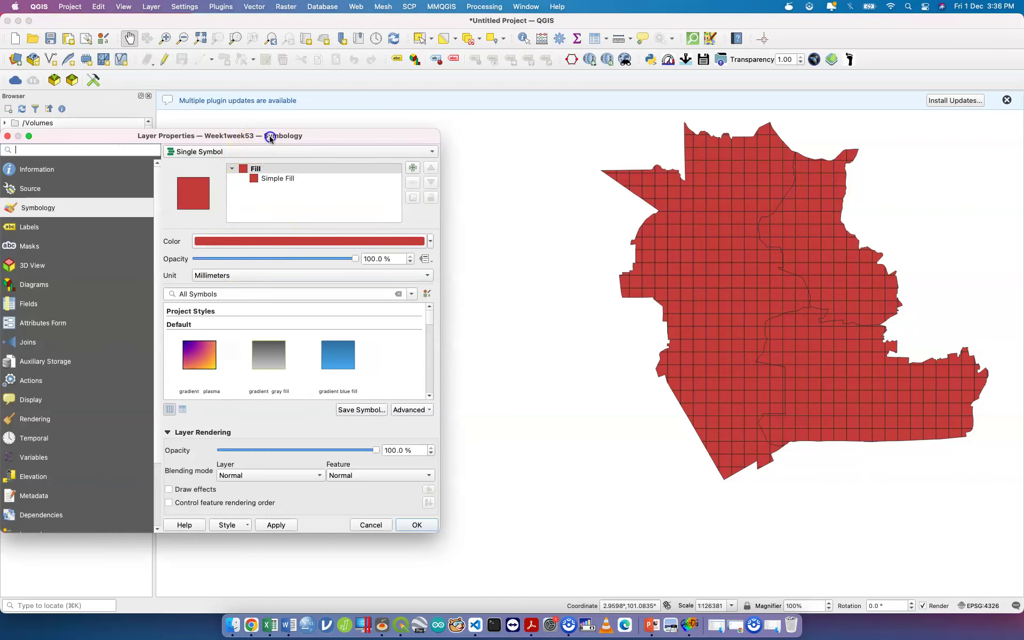
pyautogui.moveTo(263, 135); pyautogui.dragTo(373, 114)
pyautogui.click(349, 132)
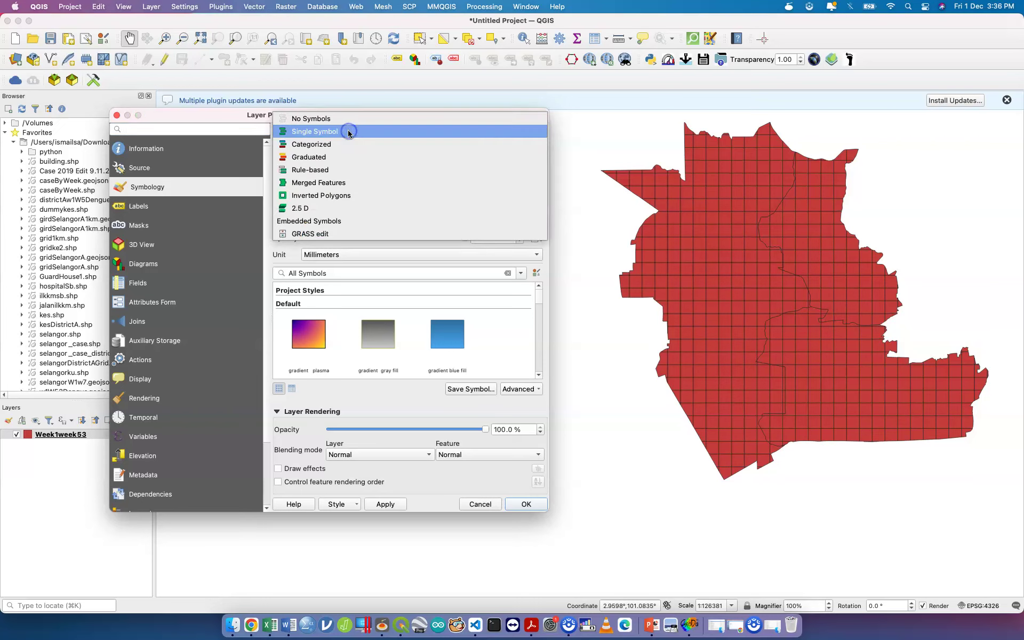
pyautogui.click(337, 156)
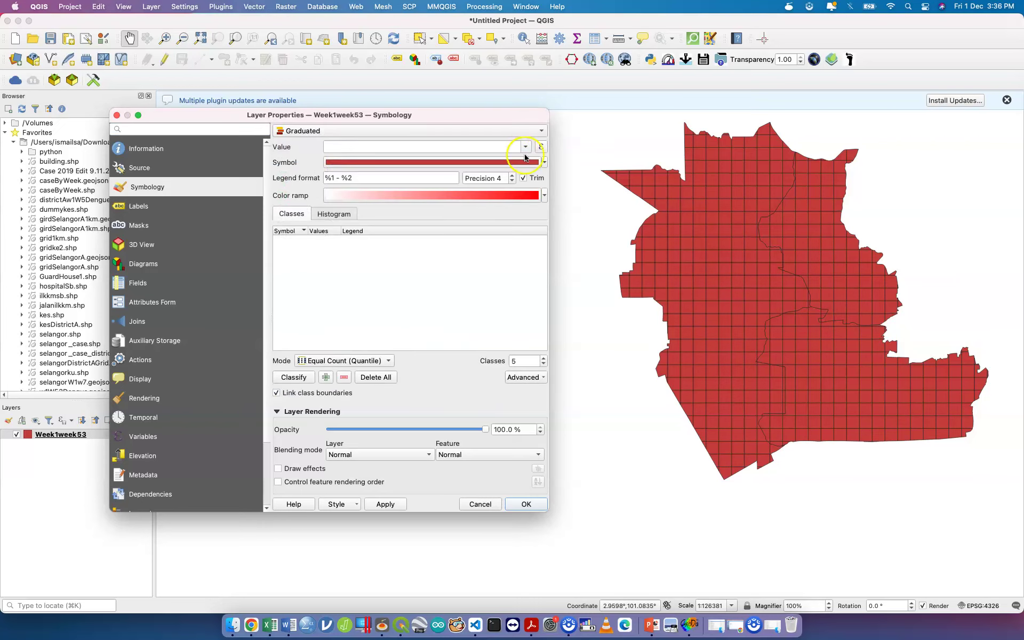
# Classify the layer by w1 into 3 Equal Count (Quantile) classes, apply the styling and leave the layer properties.
pyautogui.click(526, 146)
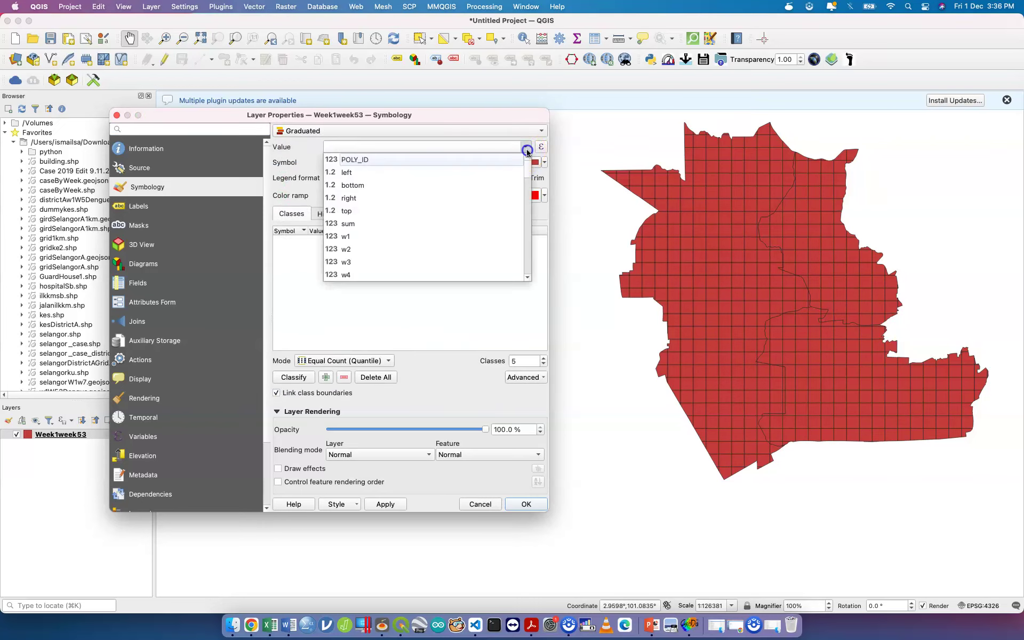
pyautogui.click(431, 239)
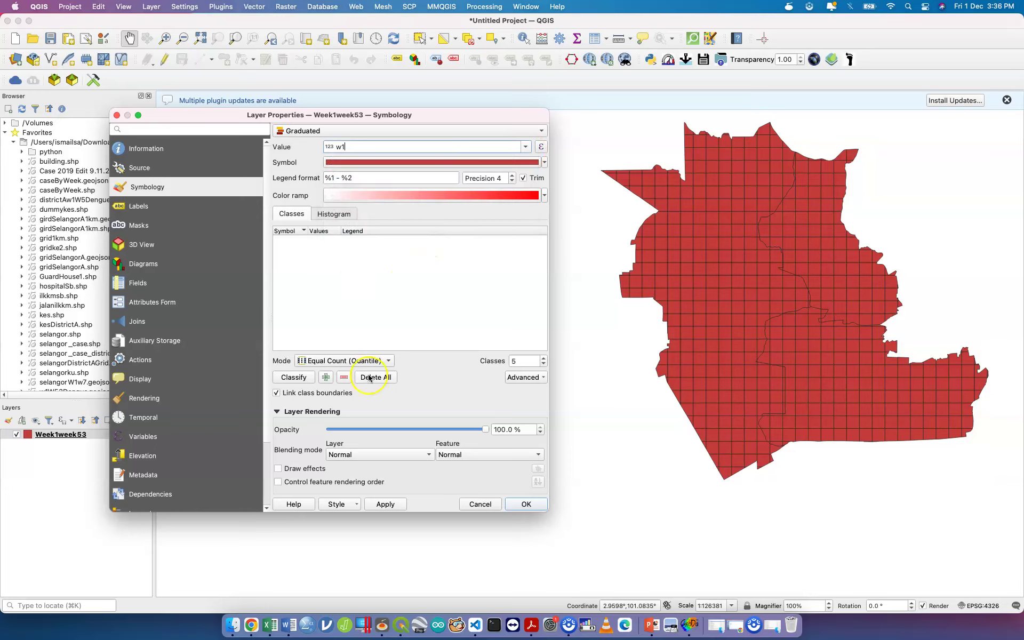
pyautogui.click(544, 365)
pyautogui.click(544, 364)
pyautogui.click(287, 379)
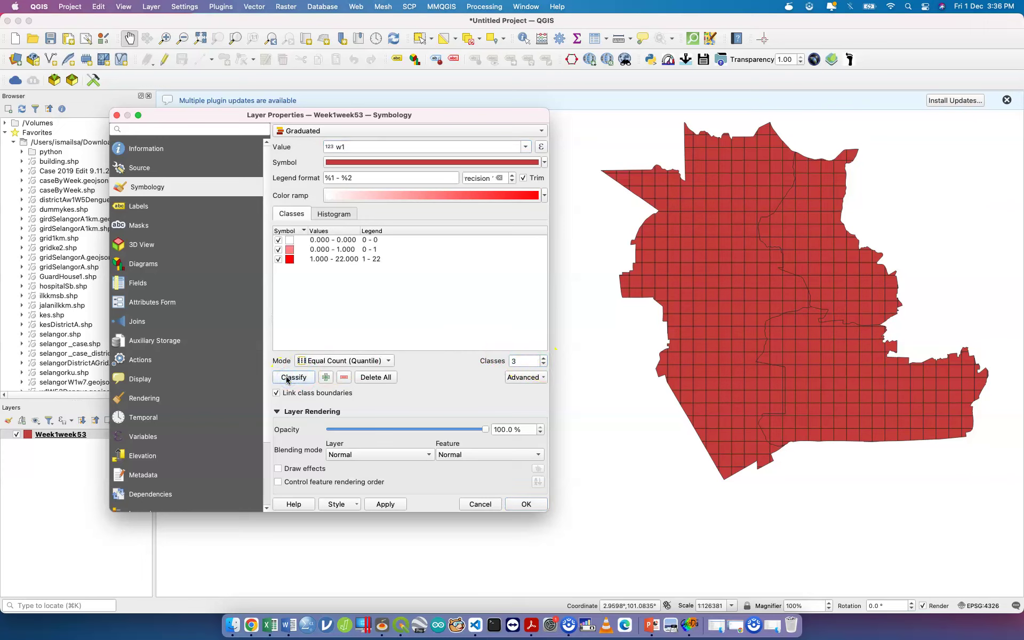
pyautogui.click(392, 505)
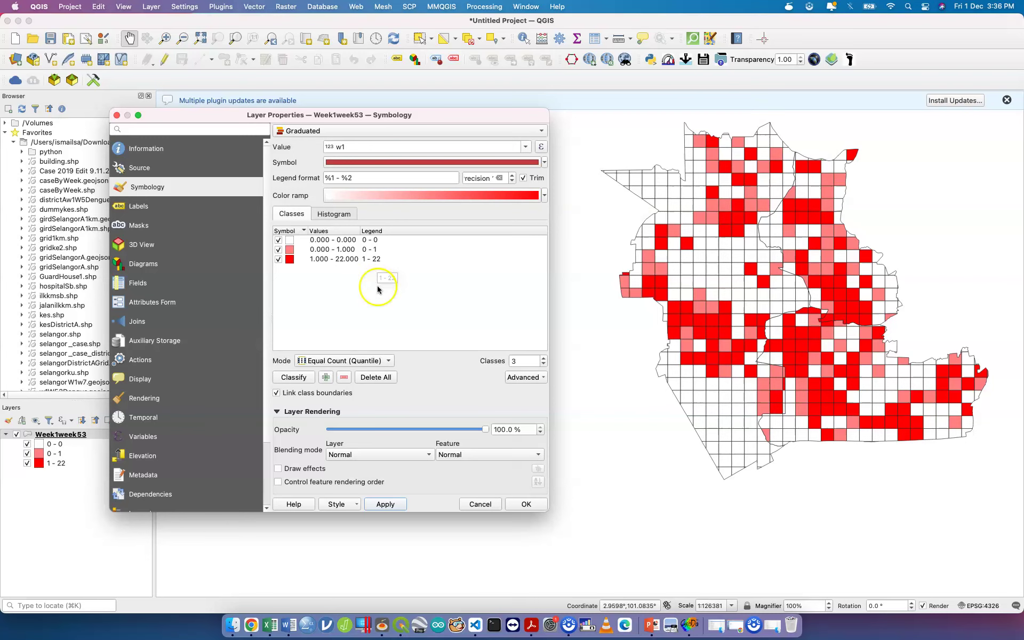
pyautogui.click(496, 131)
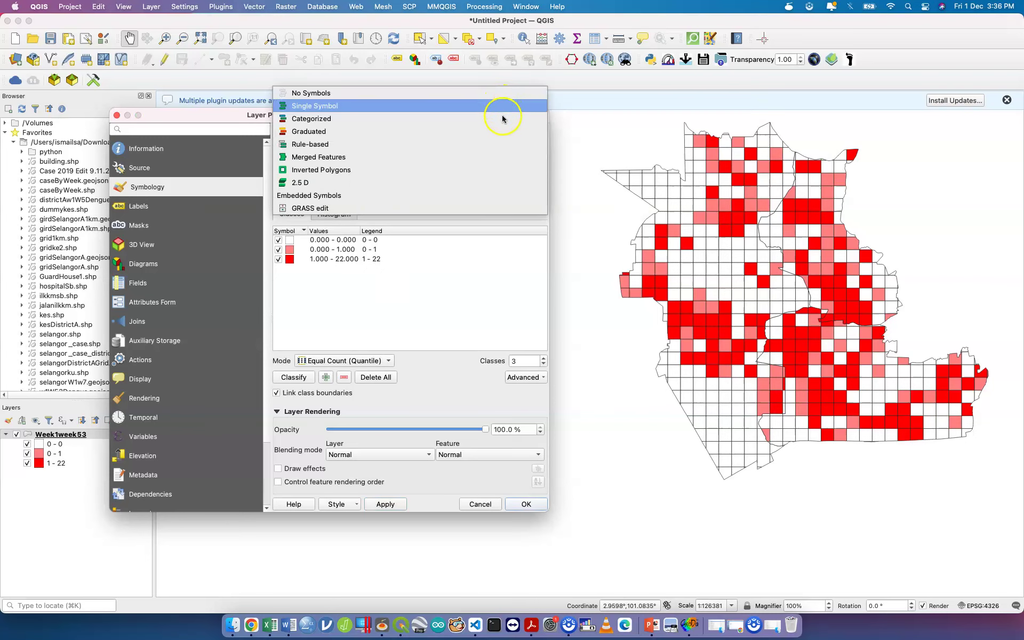
pyautogui.click(502, 288)
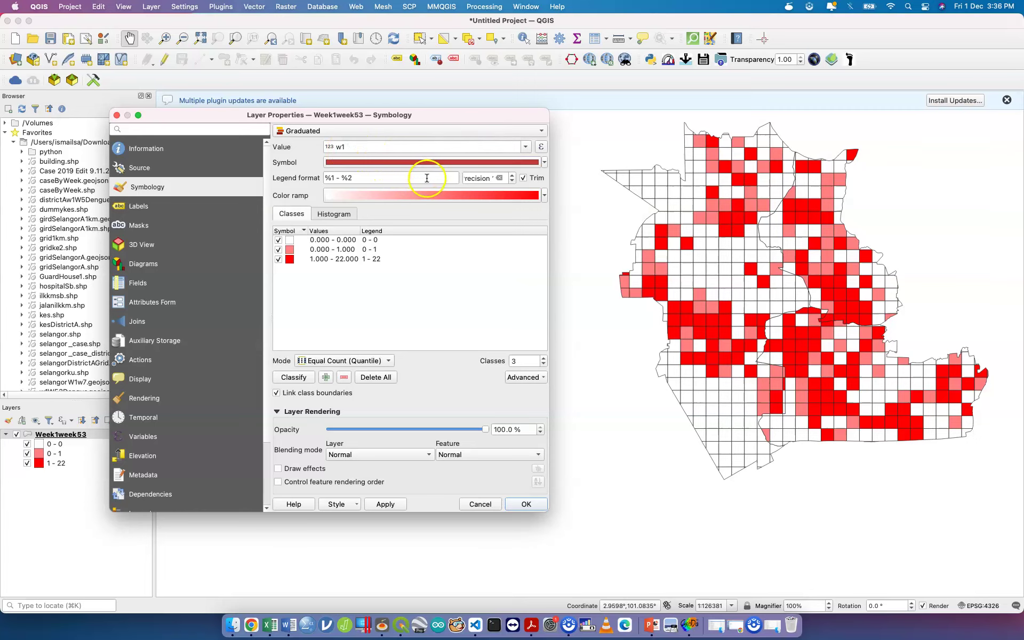
pyautogui.click(483, 508)
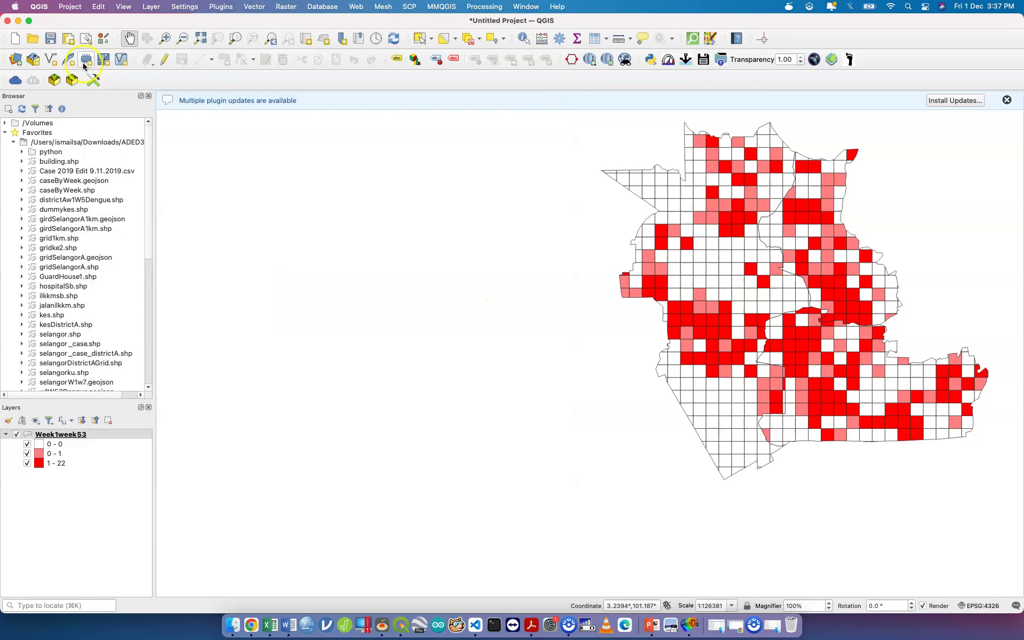
pyautogui.click(75, 6)
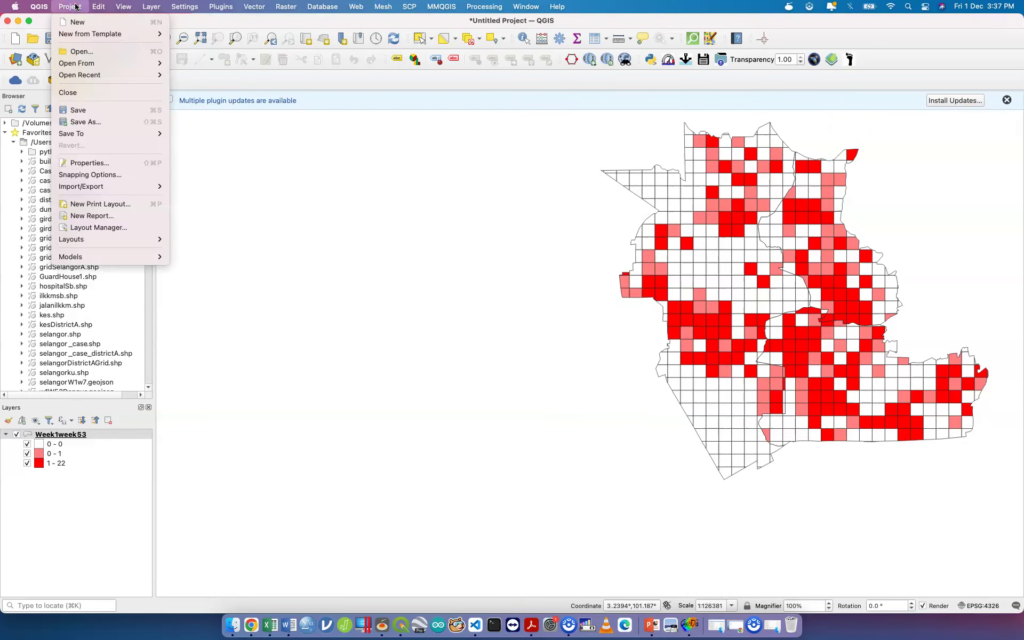
pyautogui.click(124, 203)
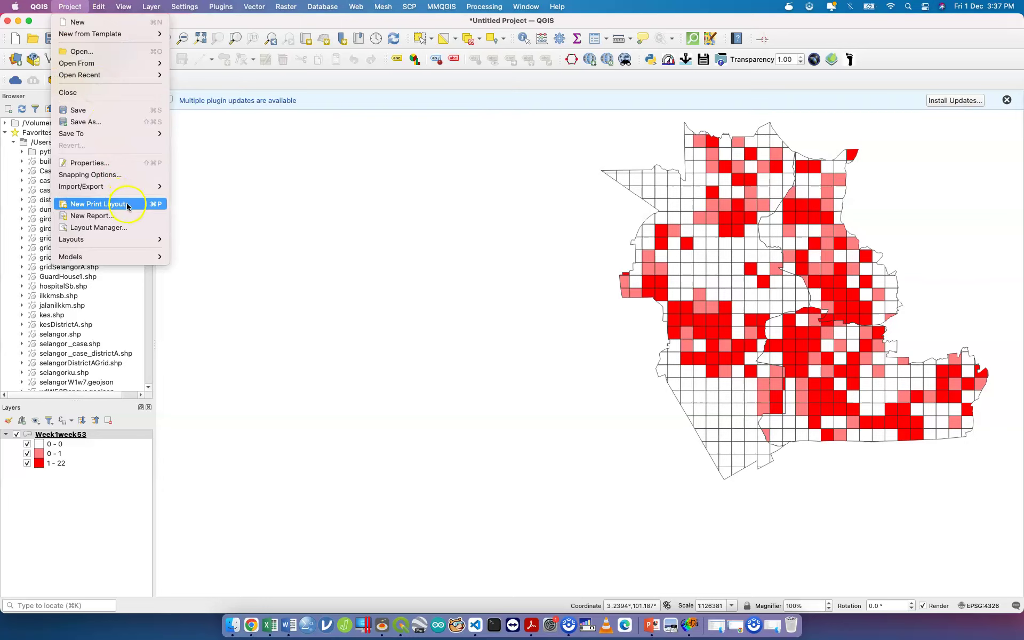
pyautogui.click(320, 238)
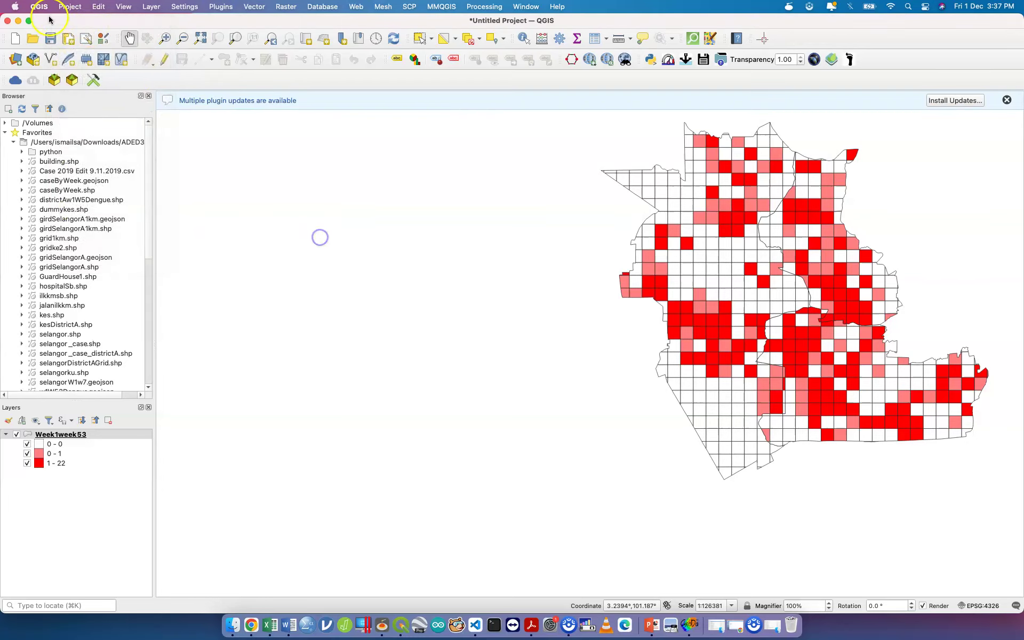
# Switch to GeoDa, load Week1week53.geojson from the ADED3Maps folder as the data source and enlarge its map window.
pyautogui.click(18, 22)
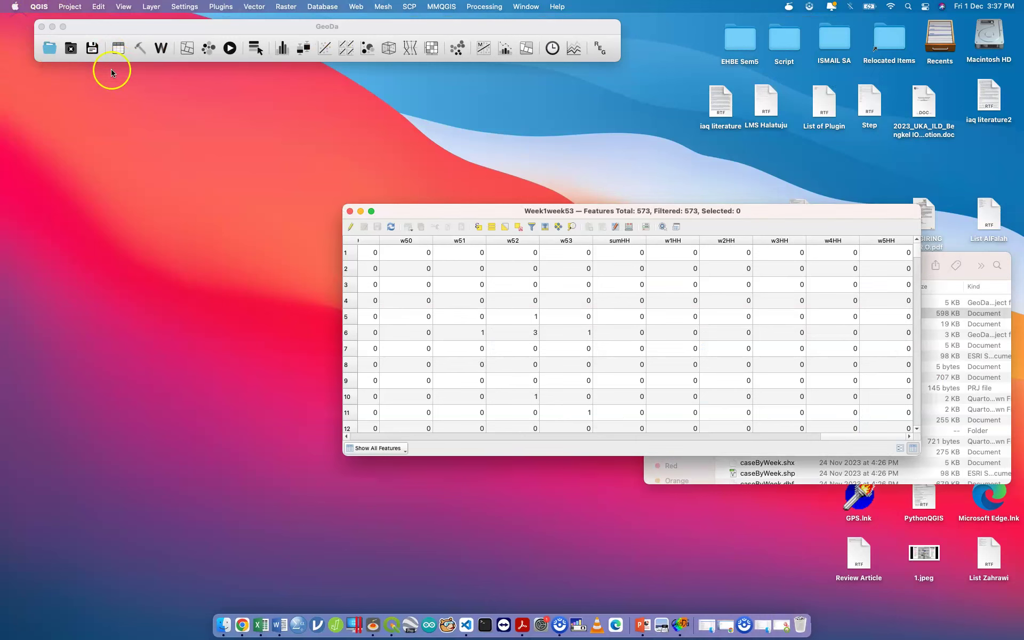
pyautogui.click(47, 51)
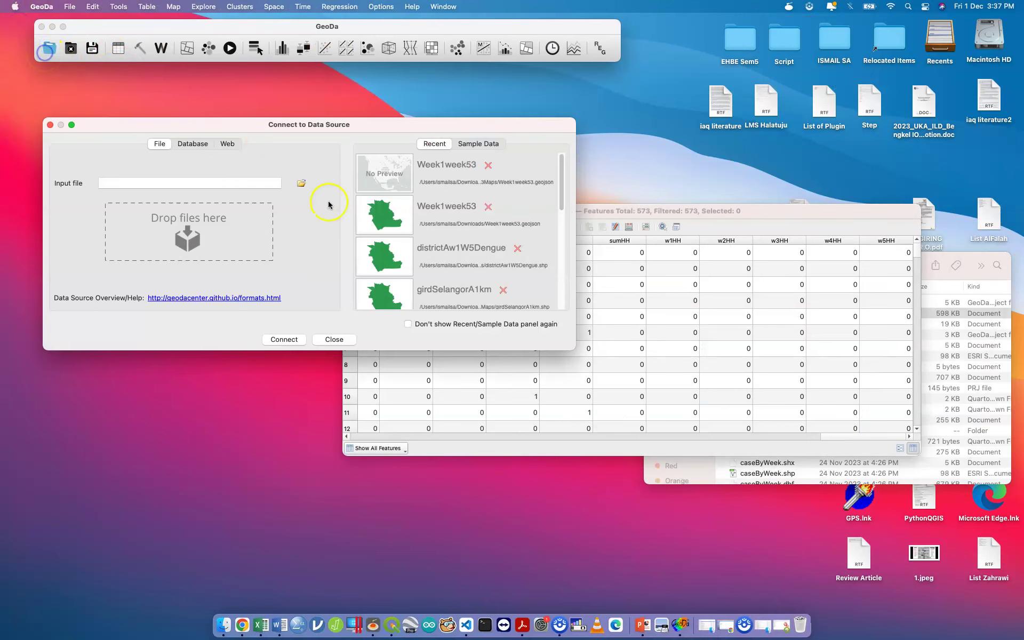
pyautogui.click(605, 213)
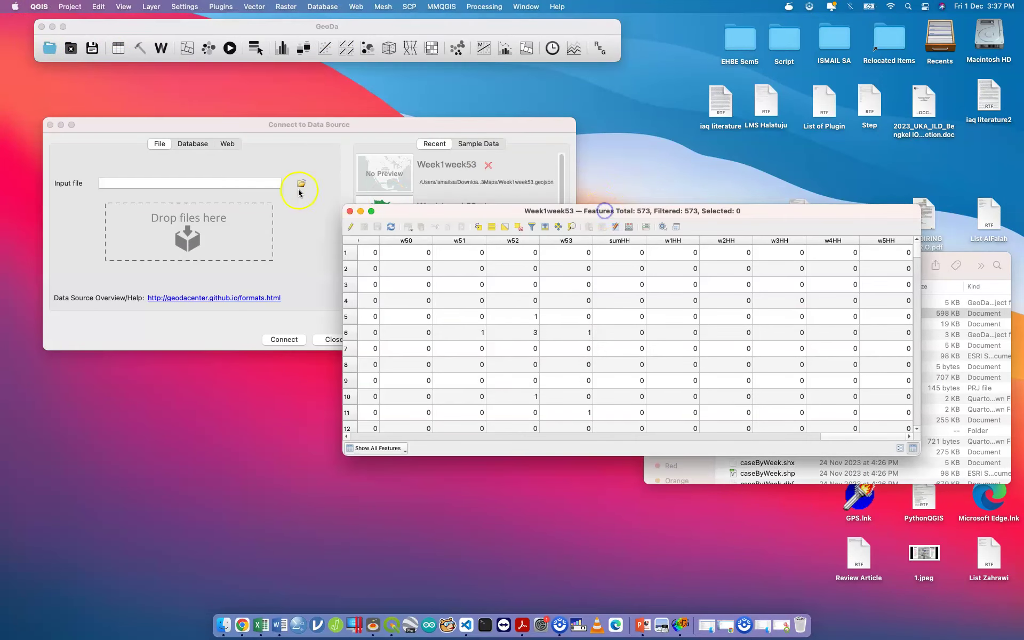
pyautogui.click(350, 211)
pyautogui.moveTo(760, 314); pyautogui.dragTo(228, 286)
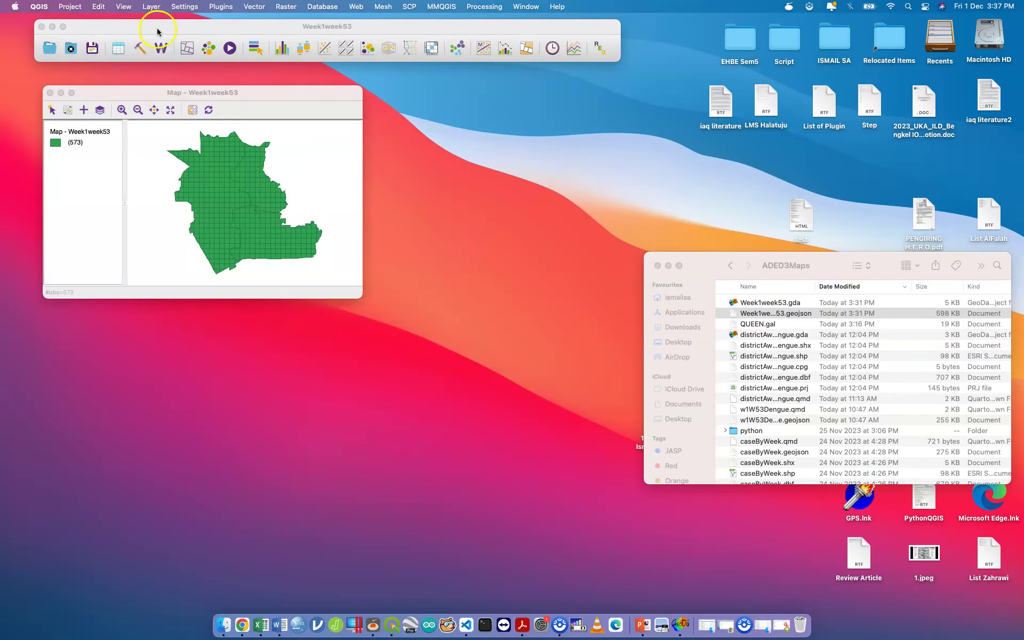
pyautogui.moveTo(200, 92); pyautogui.dragTo(173, 71)
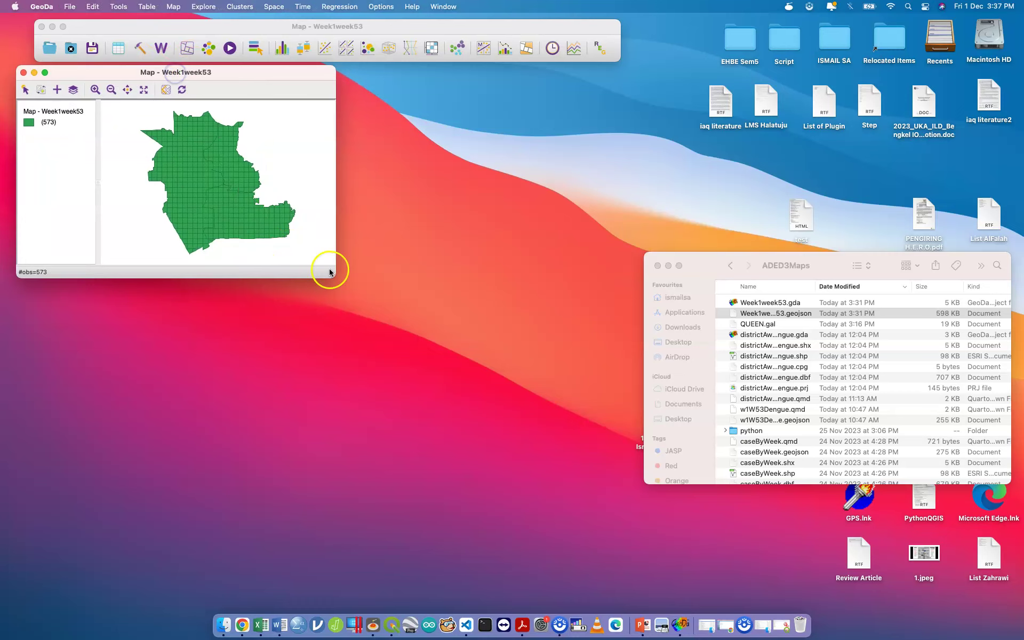
pyautogui.moveTo(334, 275); pyautogui.dragTo(488, 423)
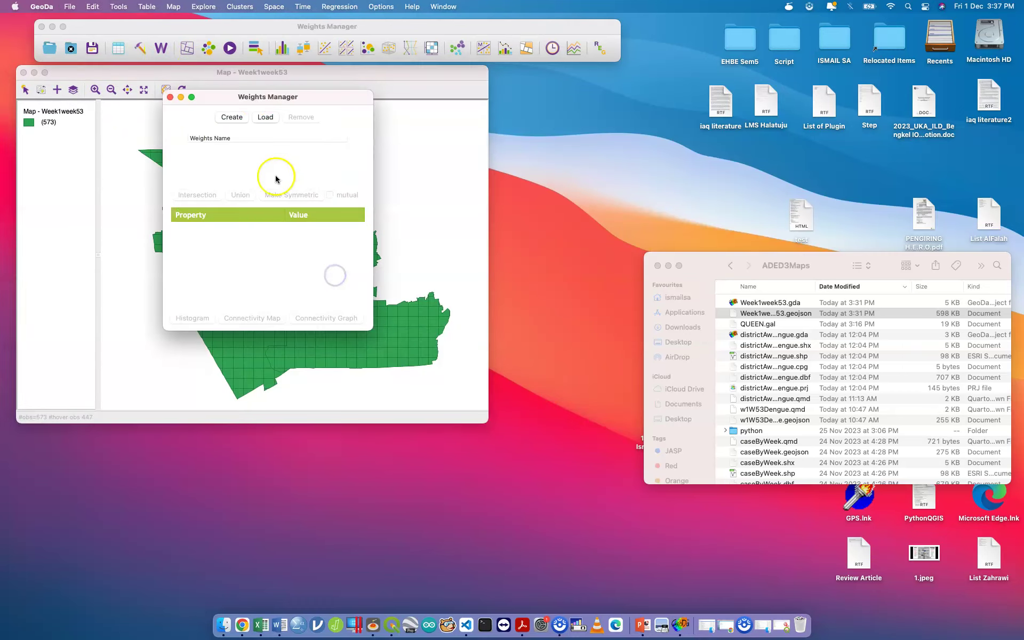
# Load the QUEEN.gal weights file from the ADED3Maps folder in the Weights Manager and close the manager.
pyautogui.click(266, 118)
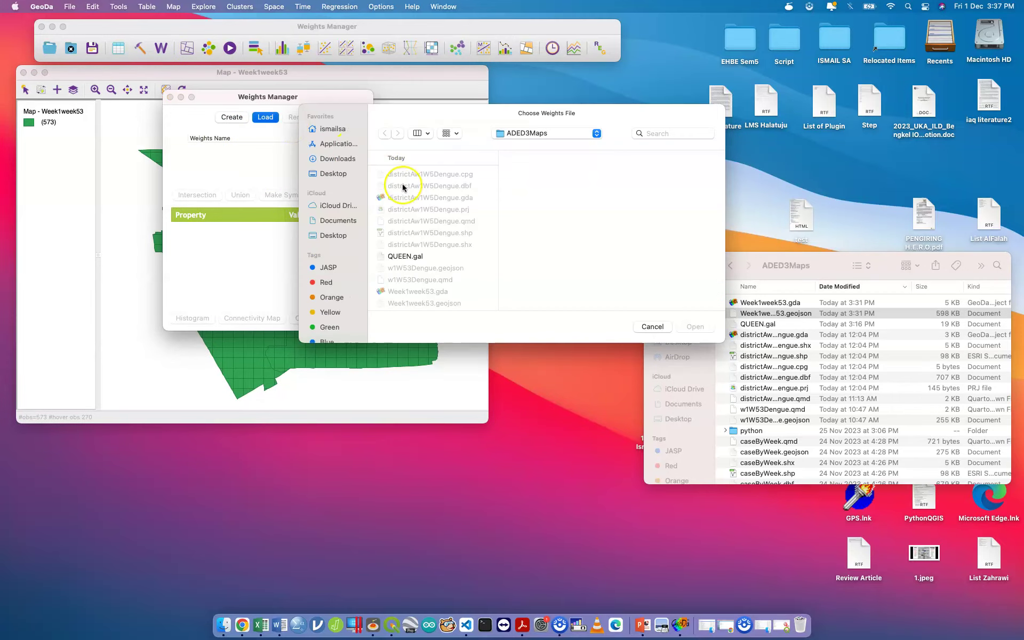
pyautogui.doubleClick(404, 257)
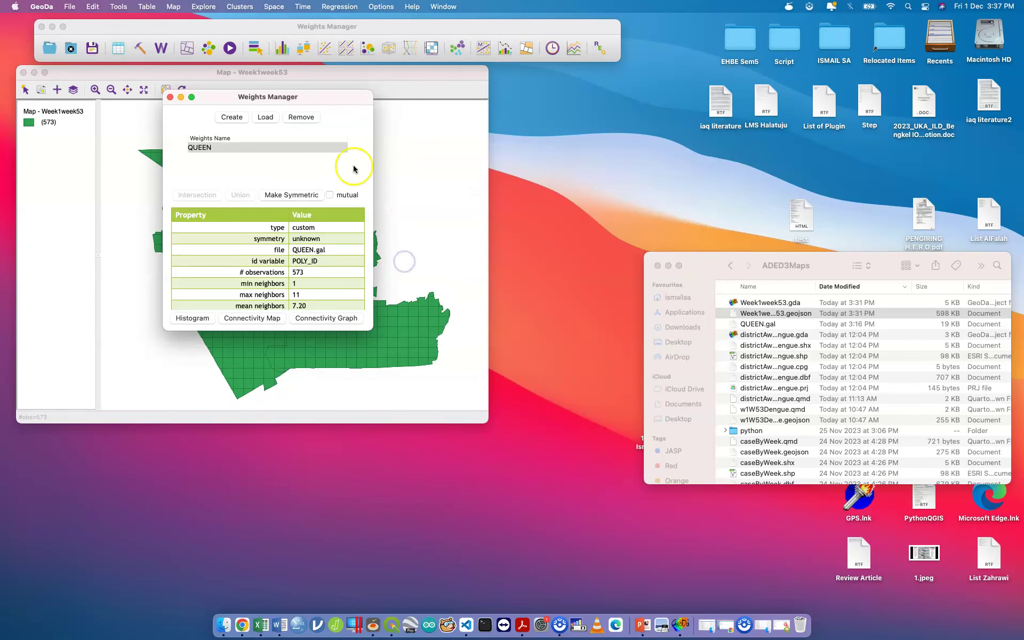
pyautogui.click(170, 97)
pyautogui.click(286, 74)
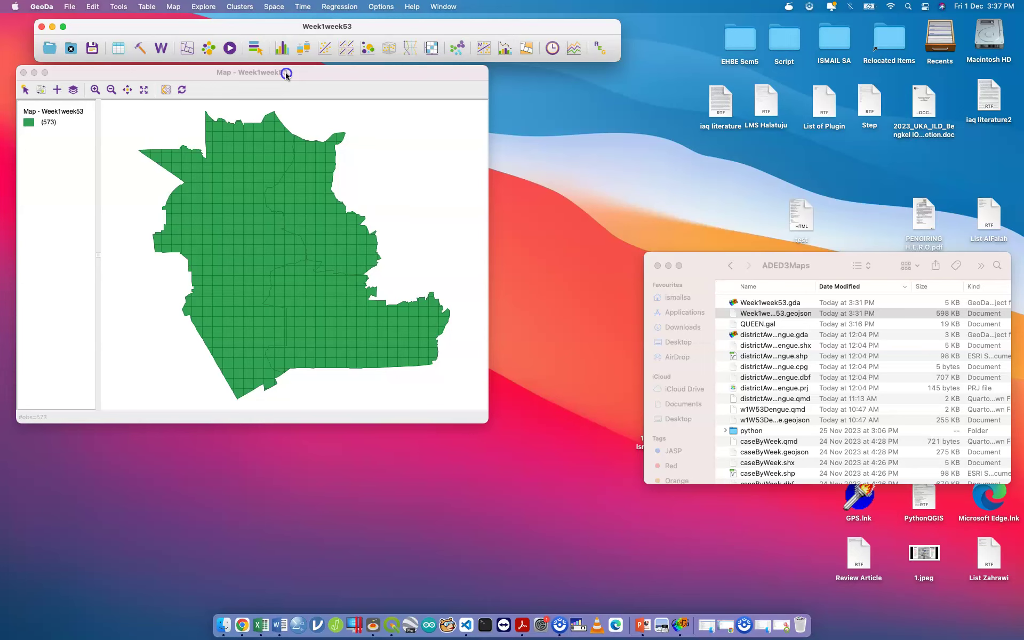
pyautogui.moveTo(287, 73); pyautogui.dragTo(303, 72)
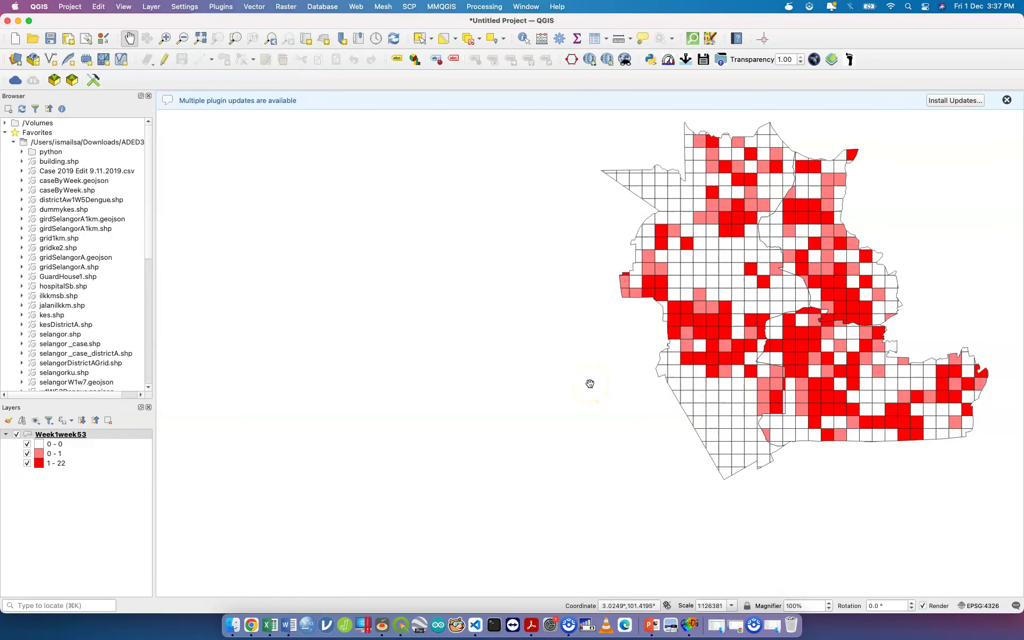
# Switch to QGIS, add the Satelite XYZ tile basemap and place the Week1week53 layer above it.
pyautogui.scroll(-10, 80, 349)
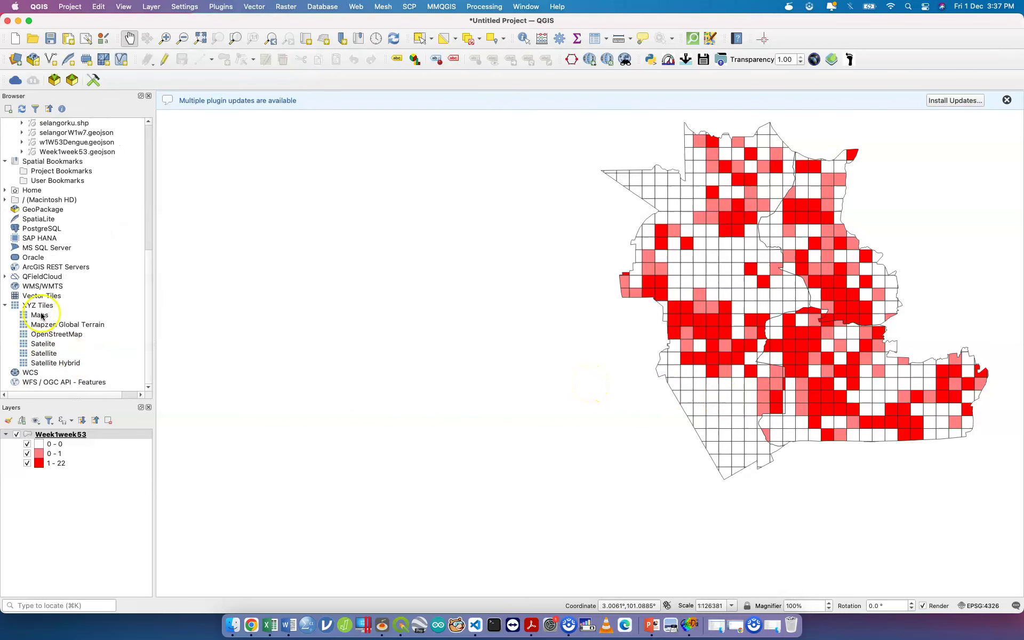
pyautogui.doubleClick(45, 345)
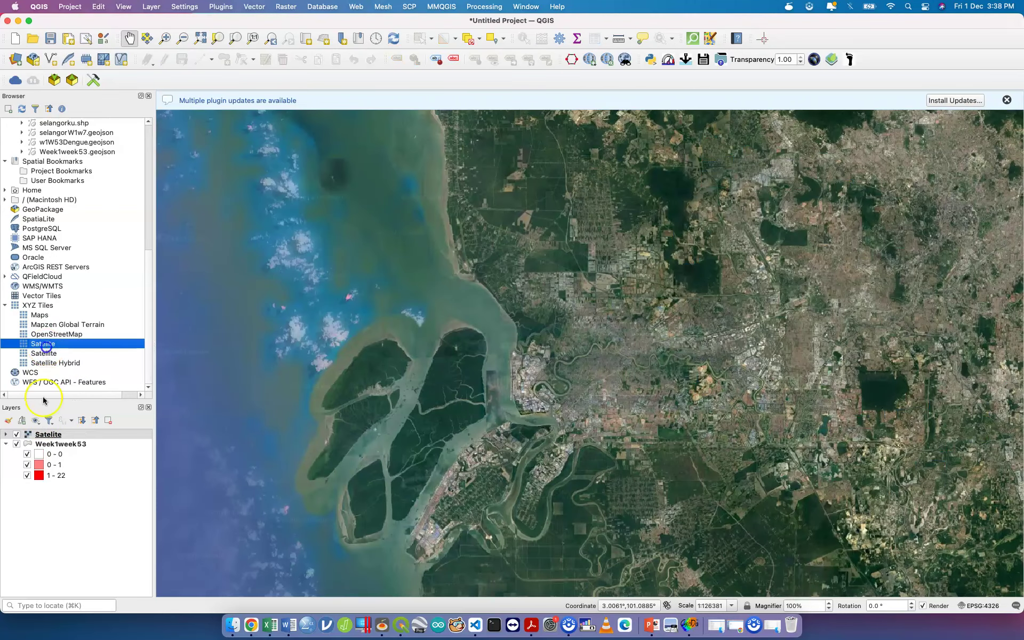
pyautogui.moveTo(49, 444); pyautogui.dragTo(50, 431)
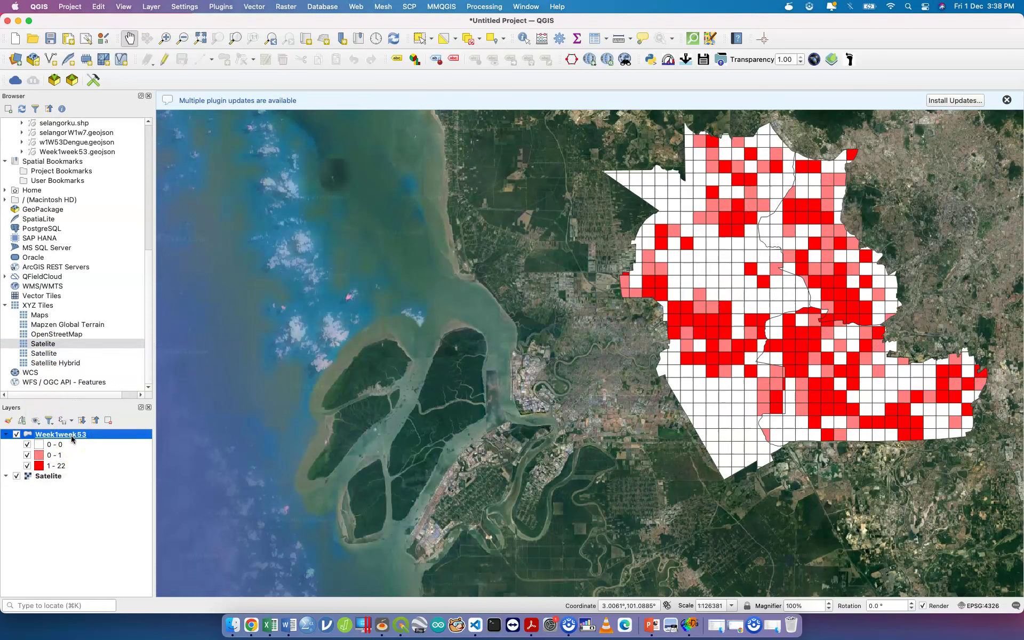
# Open the Week1week53 symbology, keep the Graduated renderer on w1 with 3 Equal Count (Quantile) classes, and apply the styling.
pyautogui.doubleClick(73, 438)
pyautogui.click(426, 131)
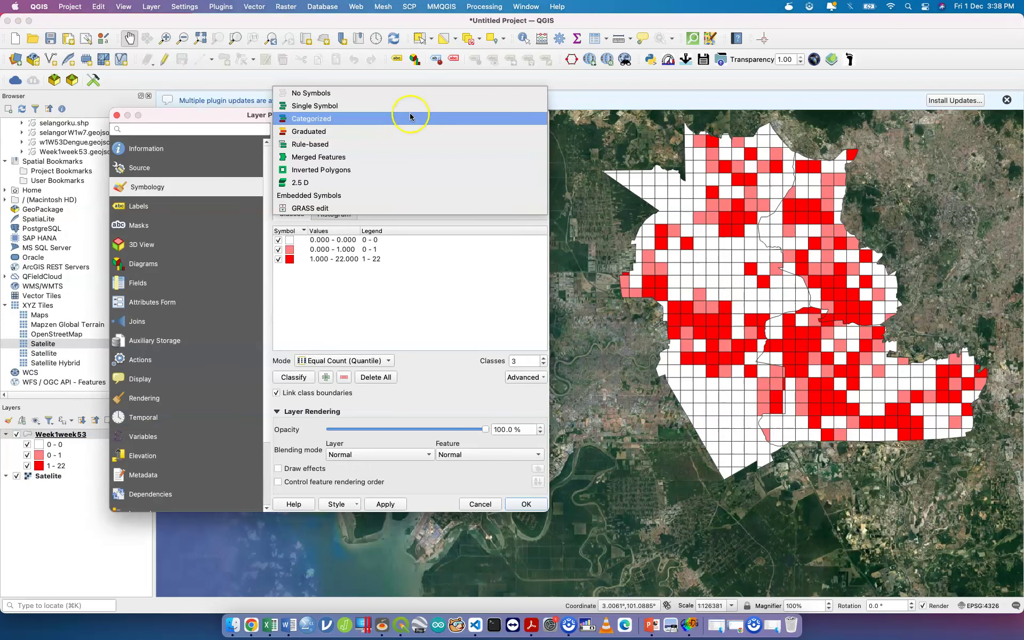
pyautogui.click(415, 130)
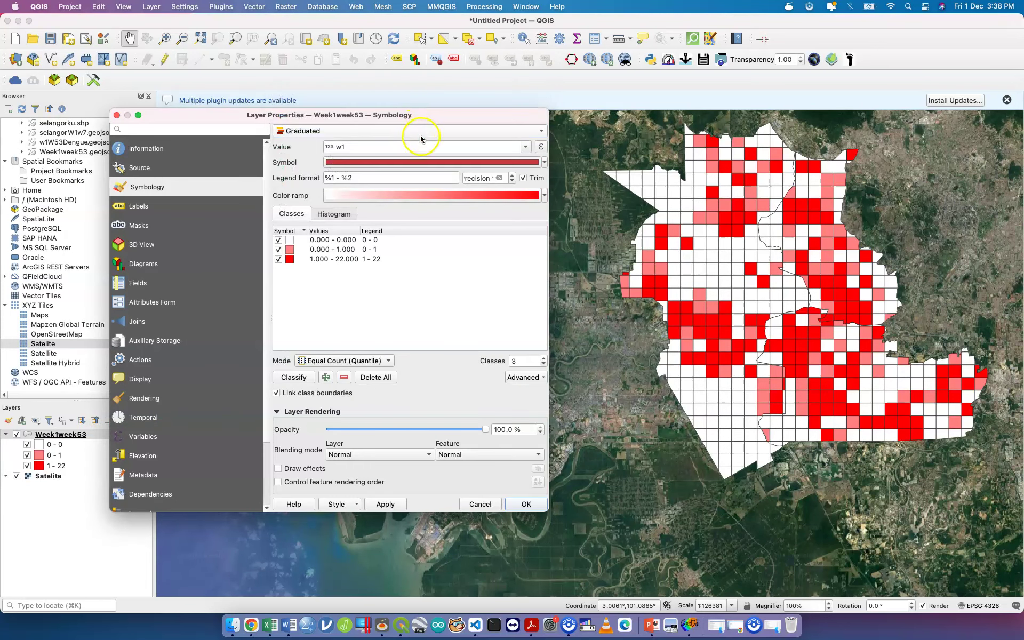
pyautogui.click(421, 147)
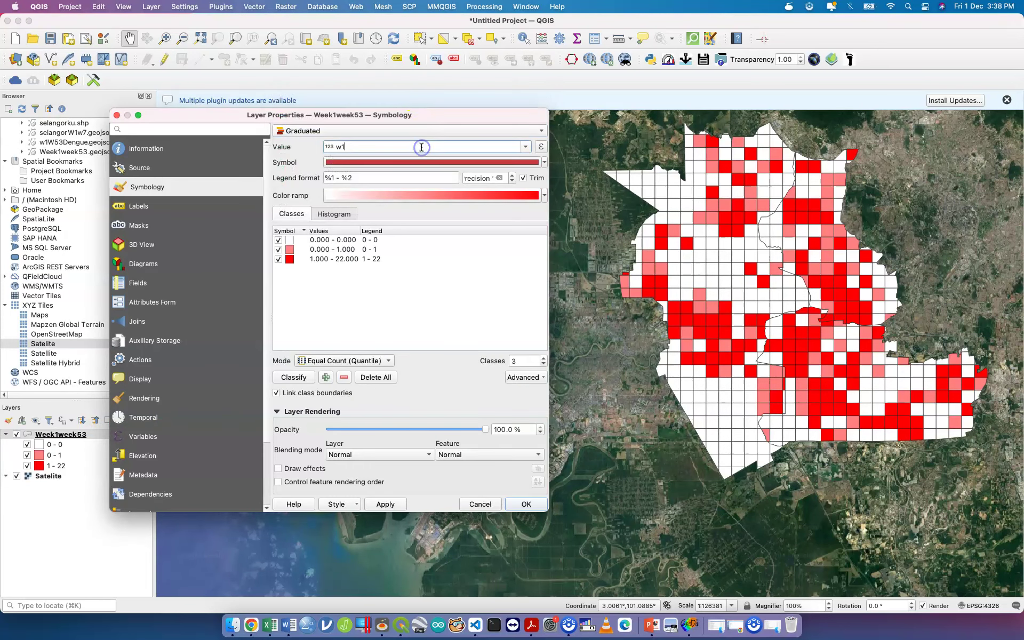
pyautogui.click(527, 147)
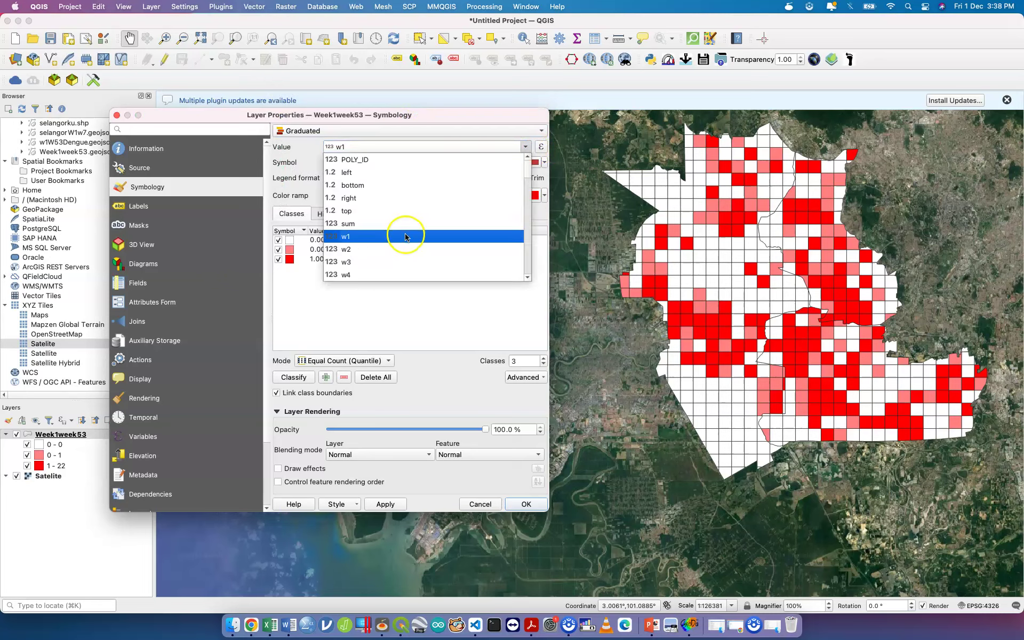
pyautogui.click(402, 239)
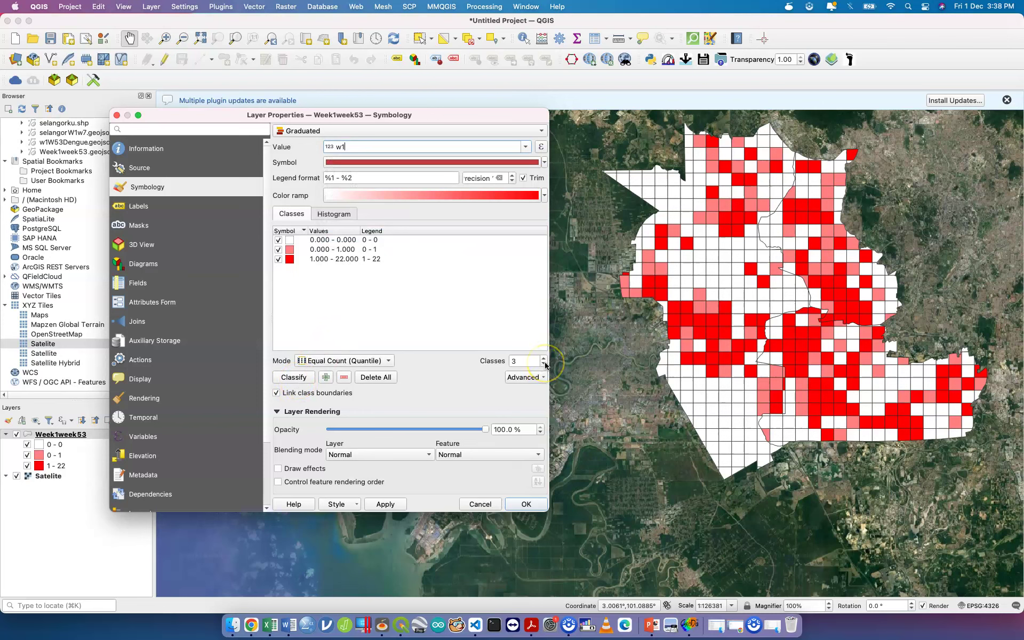
pyautogui.click(384, 503)
pyautogui.click(482, 498)
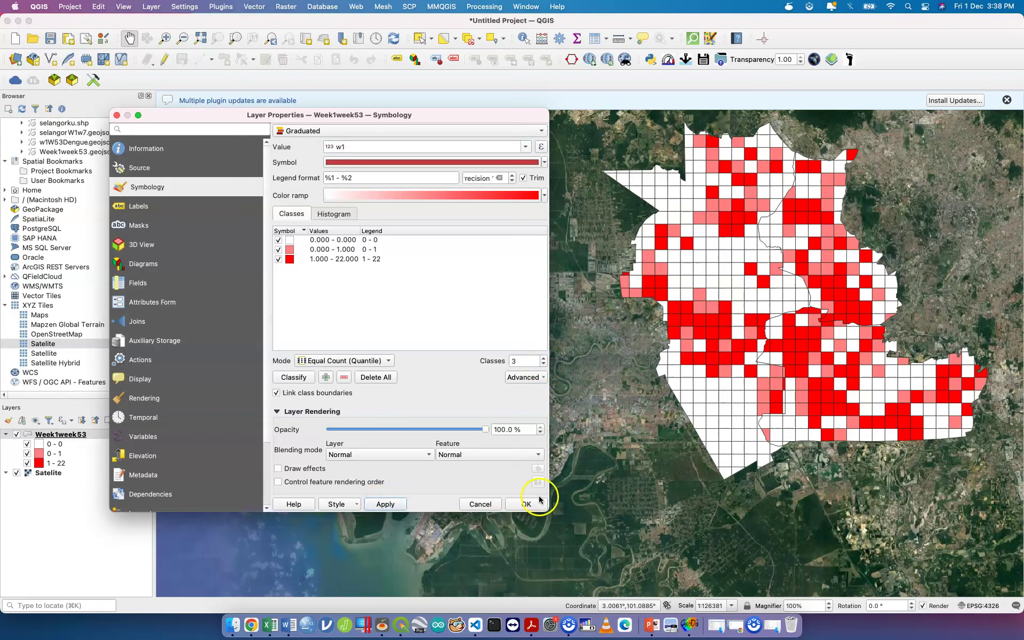
# Inspect the class bounds of the 0 - 1 class and leave the layer properties without changes.
pyautogui.click(349, 251)
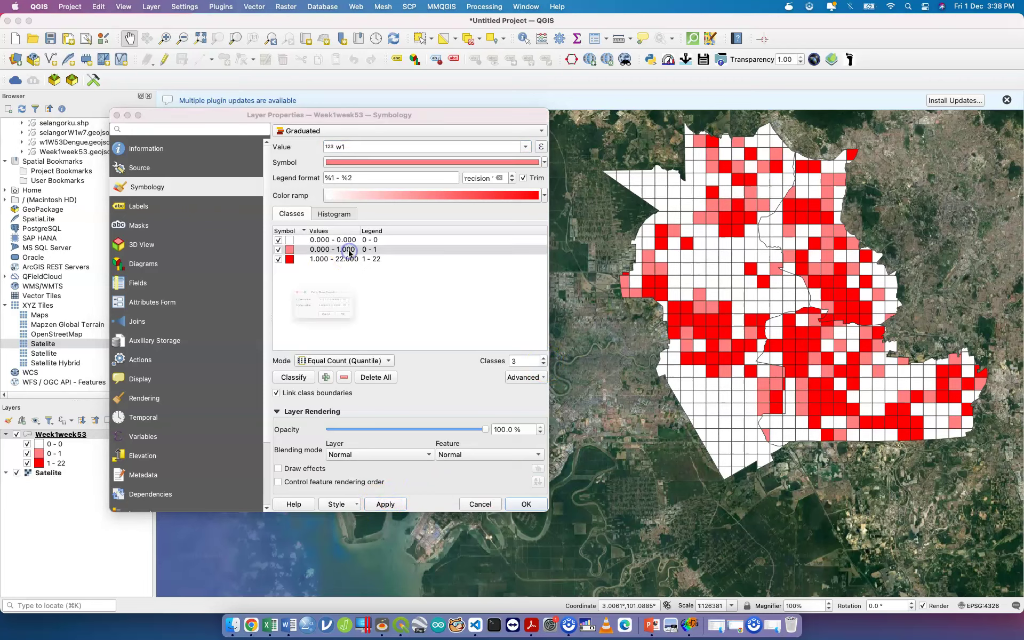
pyautogui.doubleClick(349, 252)
pyautogui.moveTo(311, 307); pyautogui.dragTo(340, 307)
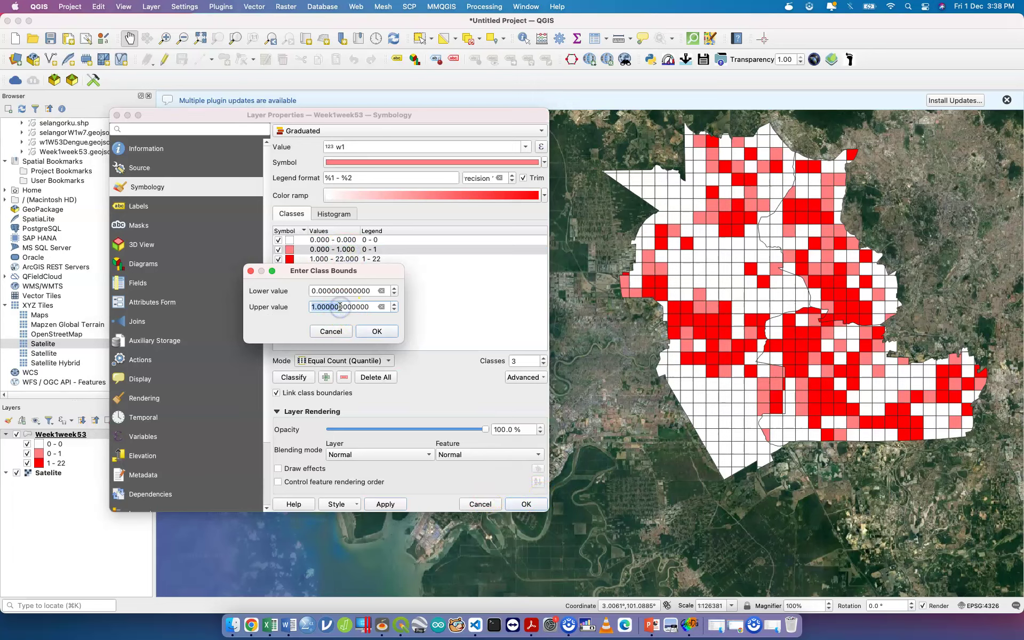
pyautogui.click(328, 332)
pyautogui.click(481, 504)
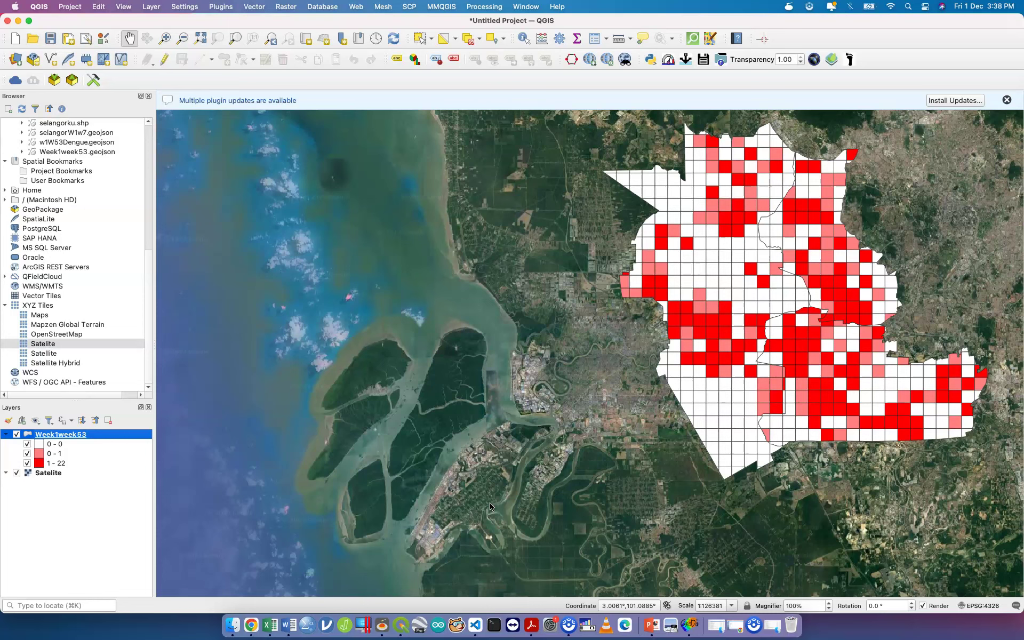
pyautogui.click(638, 231)
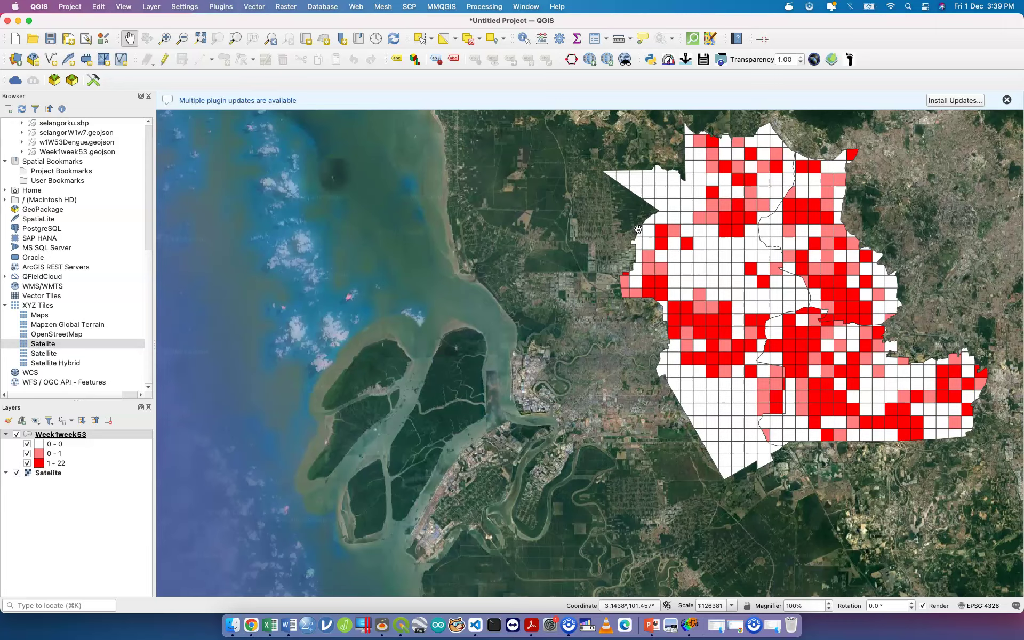
pyautogui.click(18, 22)
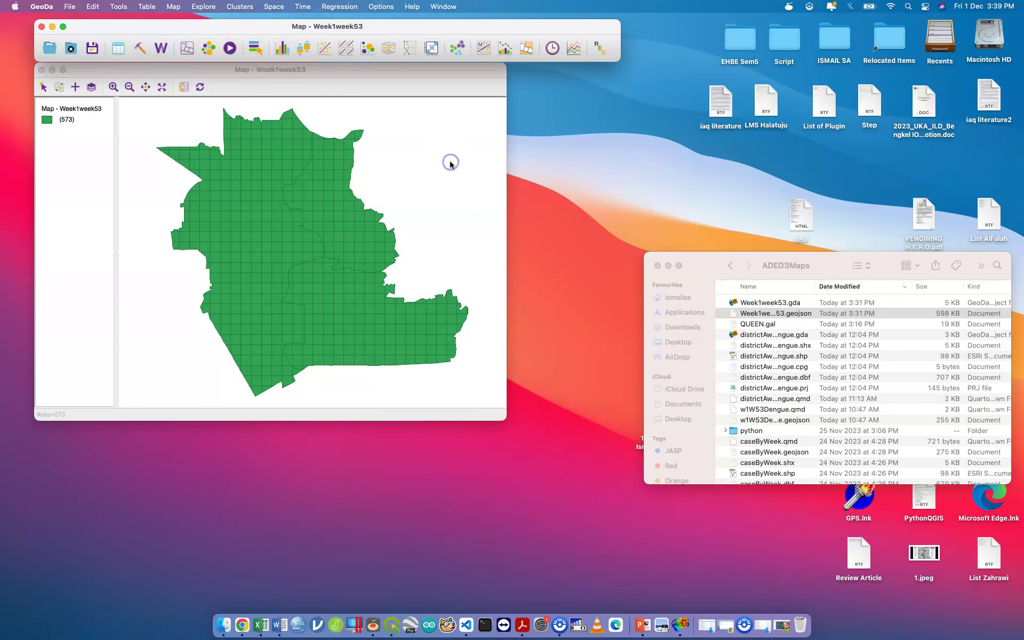
pyautogui.click(782, 626)
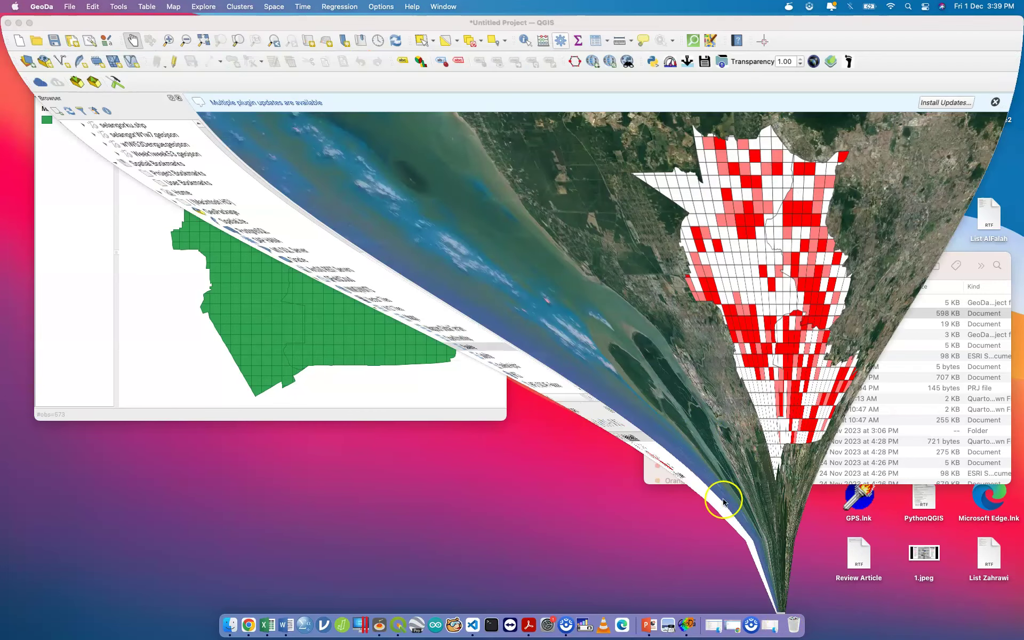
pyautogui.click(65, 520)
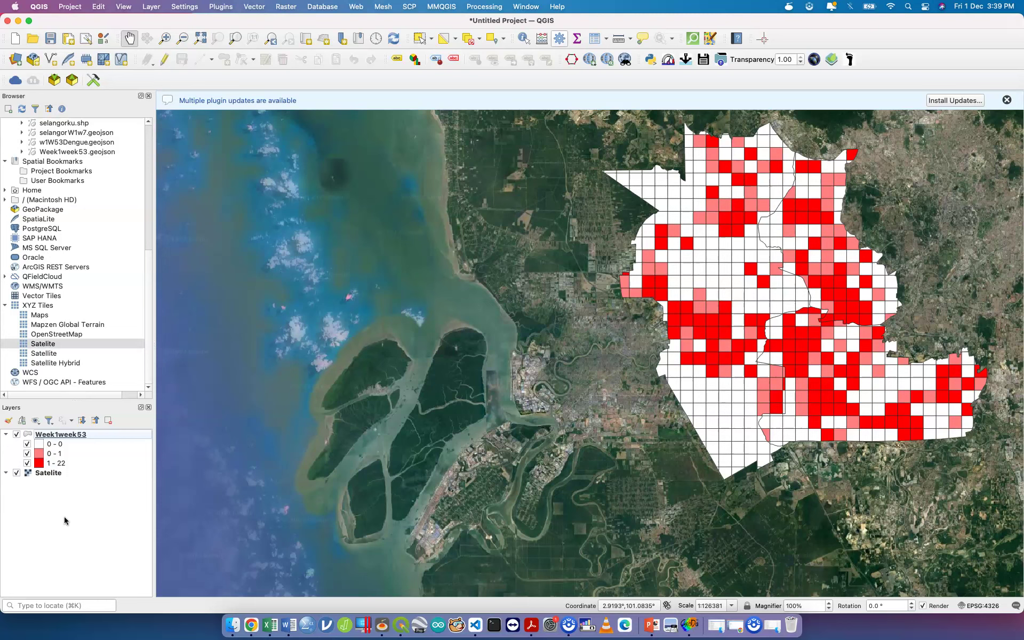
pyautogui.click(151, 7)
pyautogui.moveTo(159, 46)
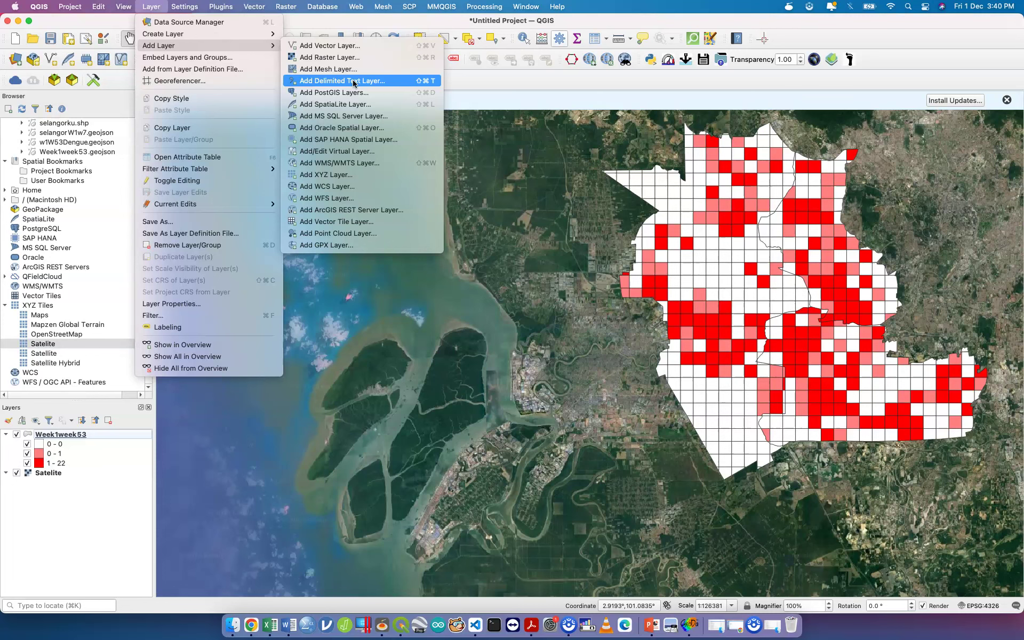
# Open the Processing Toolbox and search its algorithms for "vector analy".
pyautogui.press('super+alt+t')
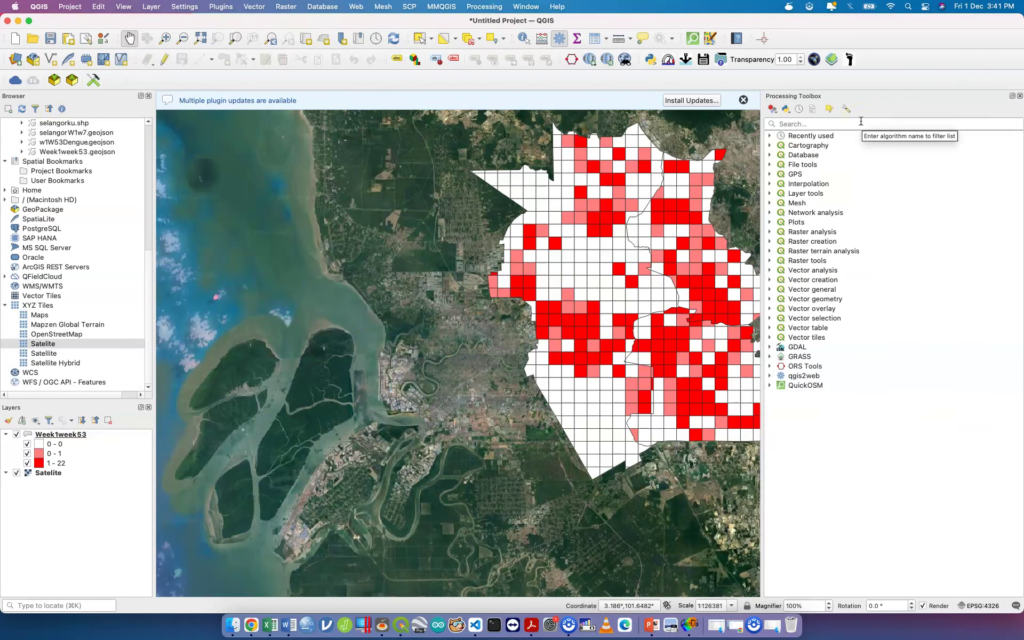
pyautogui.click(861, 122)
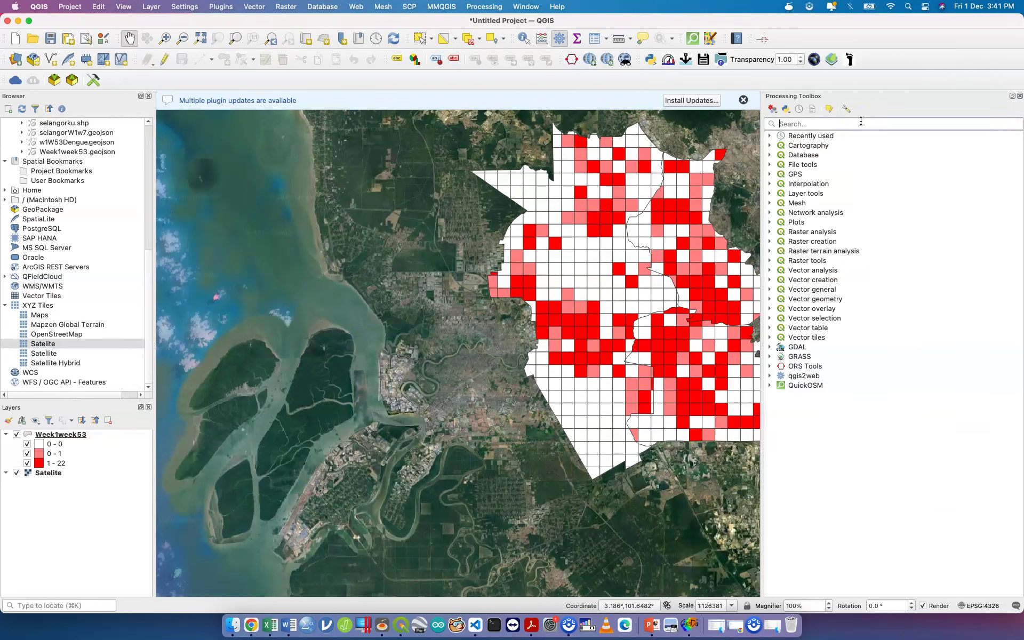
pyautogui.write('vector analy')
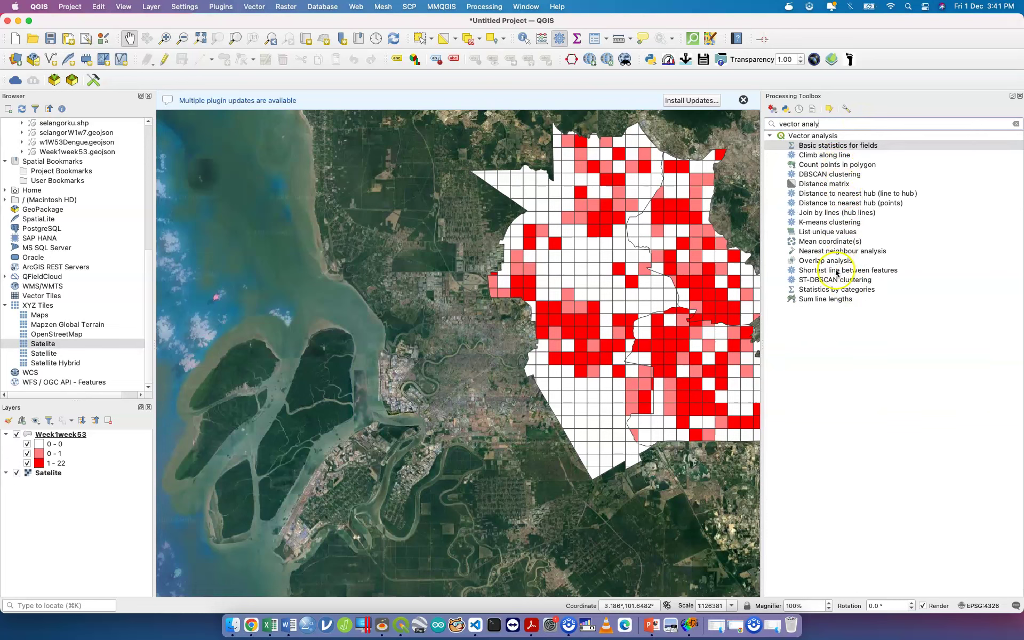
pyautogui.doubleClick(808, 123)
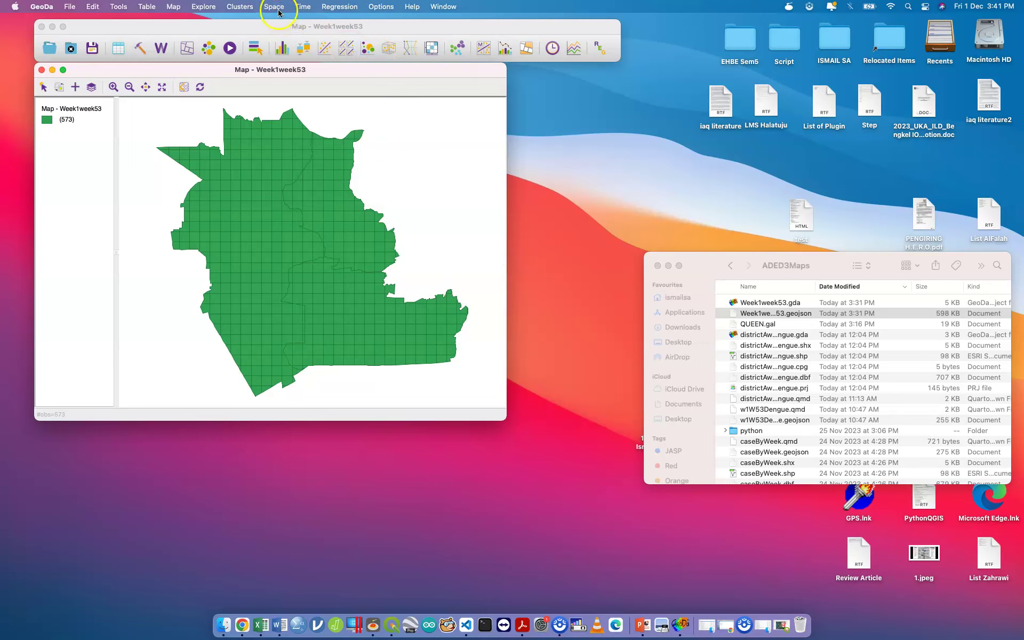
# Run Univariate Median Local Moran's I on w1 with QUEEN weights, producing both the significance map and the cluster map.
pyautogui.click(279, 11)
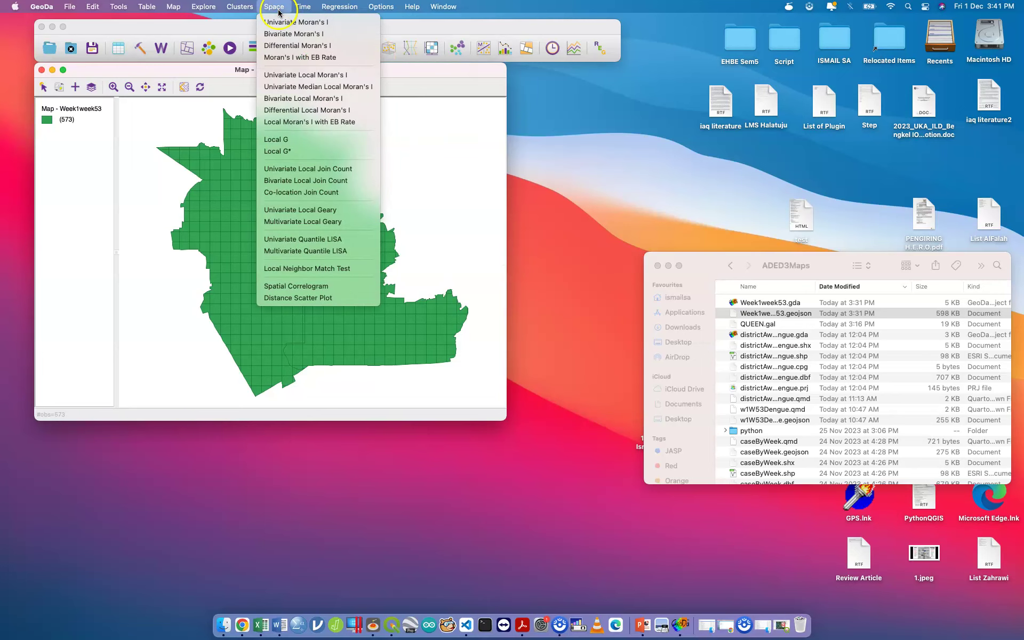
pyautogui.click(309, 92)
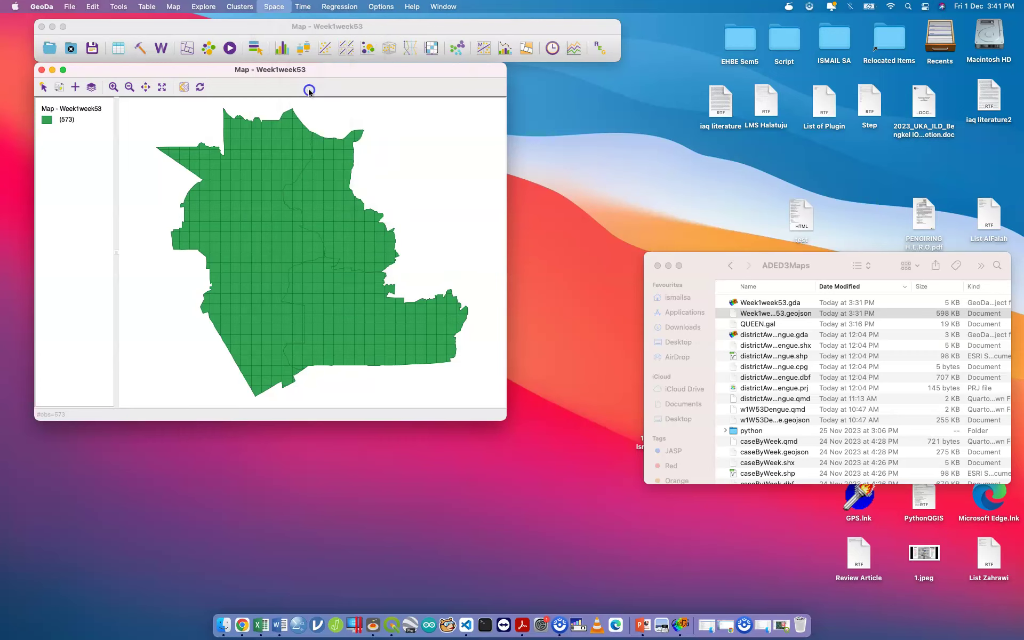
pyautogui.click(453, 323)
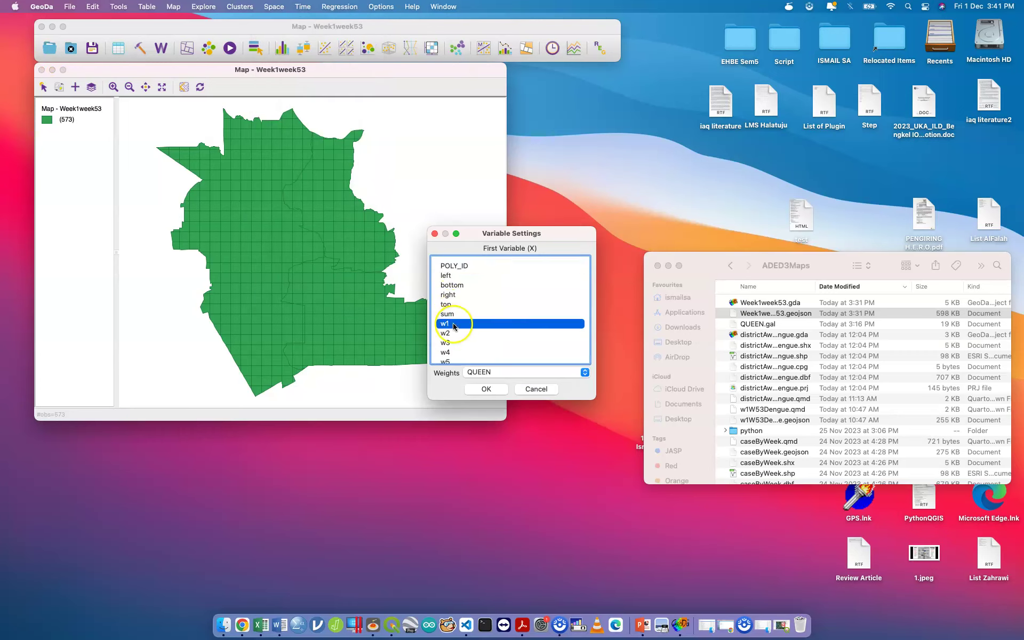
pyautogui.click(481, 389)
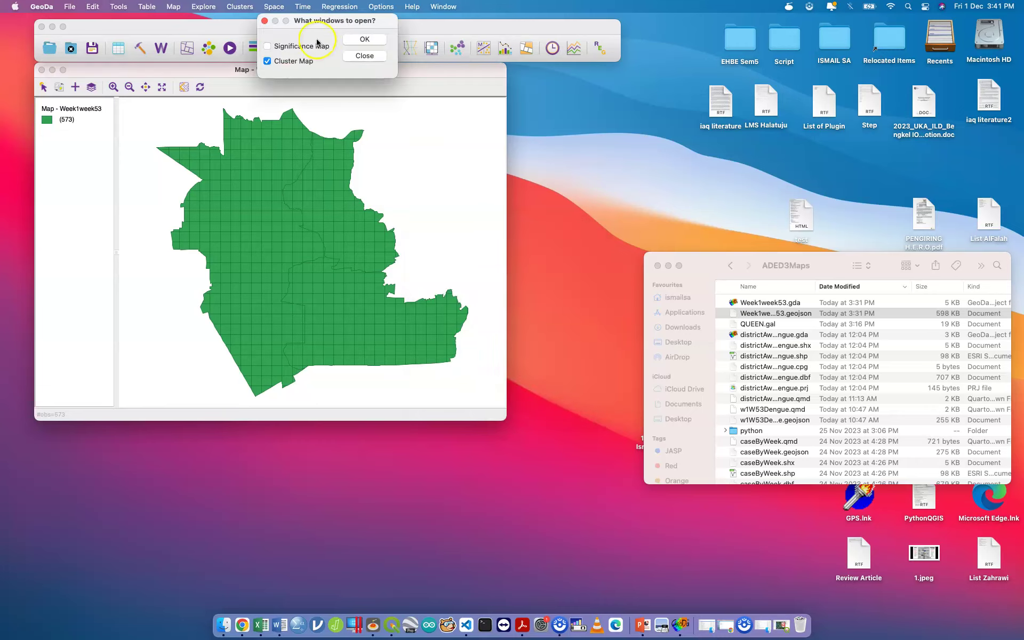
pyautogui.click(296, 46)
pyautogui.click(364, 40)
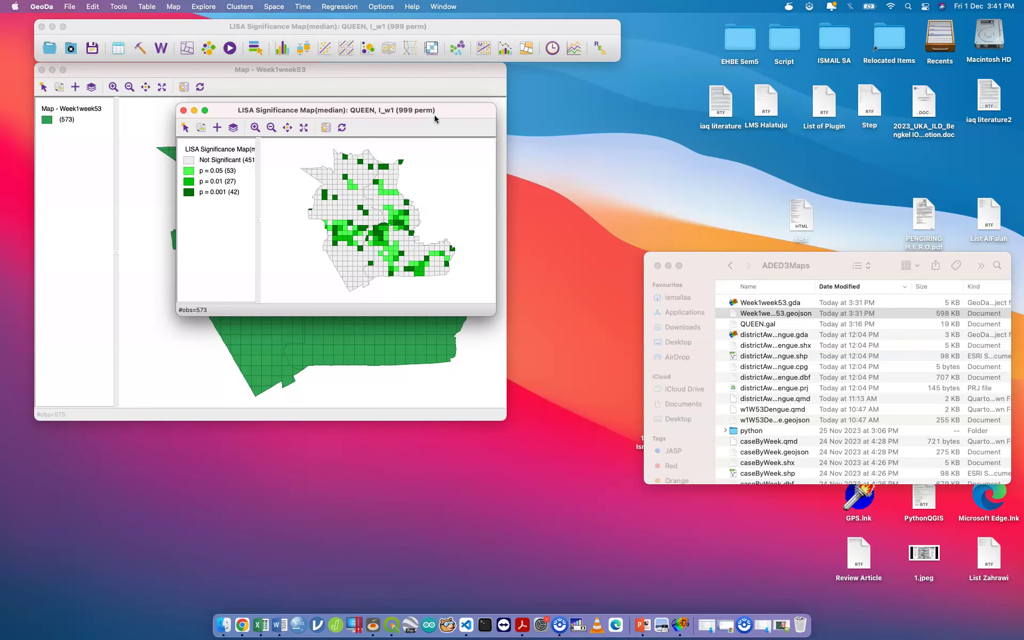
# Place the median LISA significance map beside the cluster map, highlight the High-High cells, and close both result windows.
pyautogui.moveTo(435, 119); pyautogui.dragTo(754, 98)
pyautogui.click(190, 170)
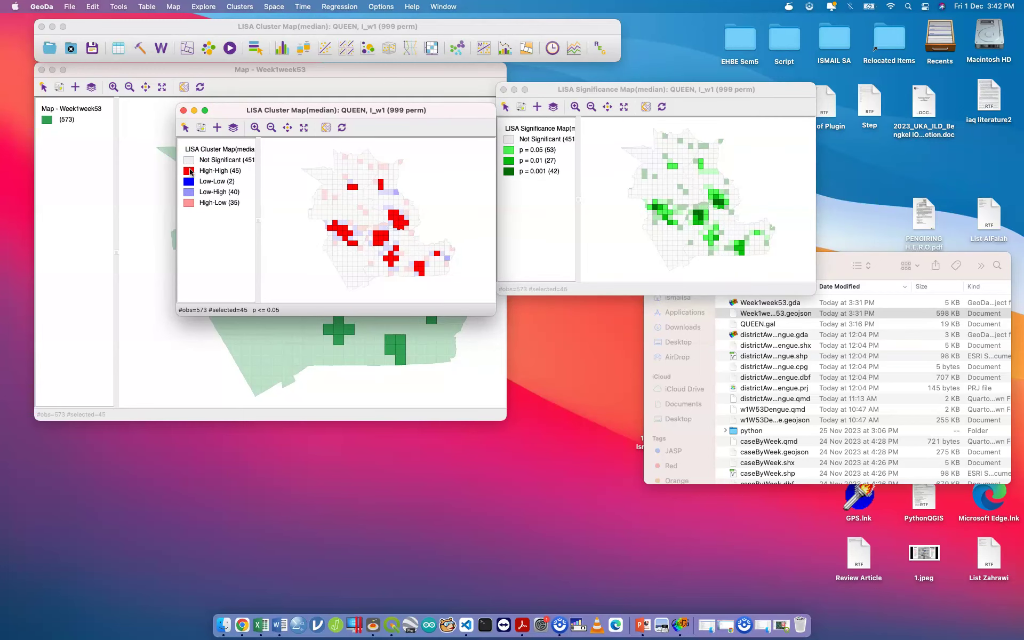
pyautogui.click(504, 90)
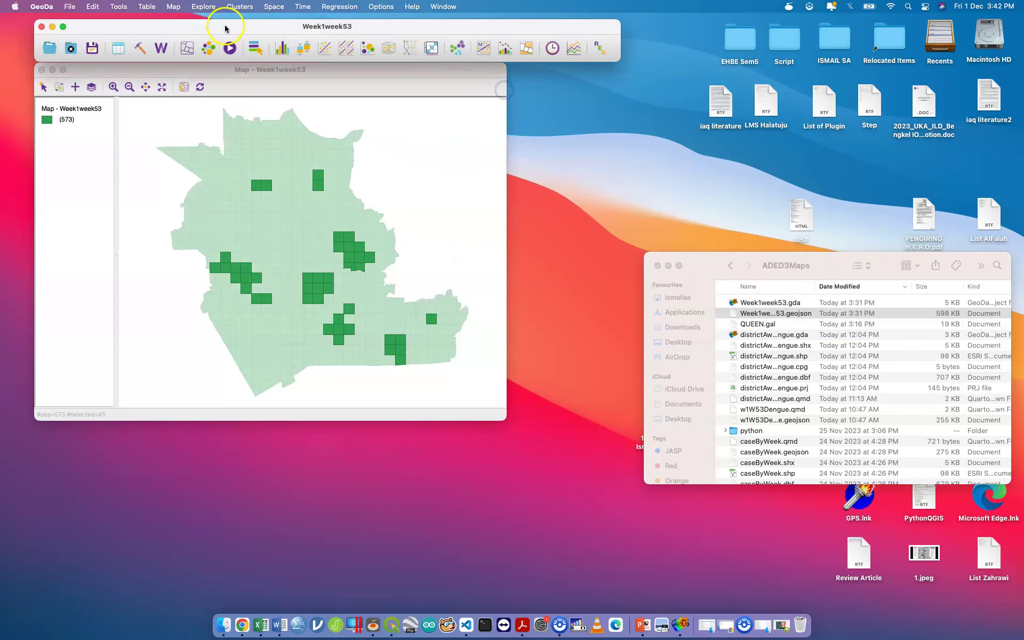
pyautogui.click(230, 30)
# Run Bivariate Local Moran's I with w1 as the first variable, sum as the second variable and QUEEN weights.
pyautogui.click(273, 6)
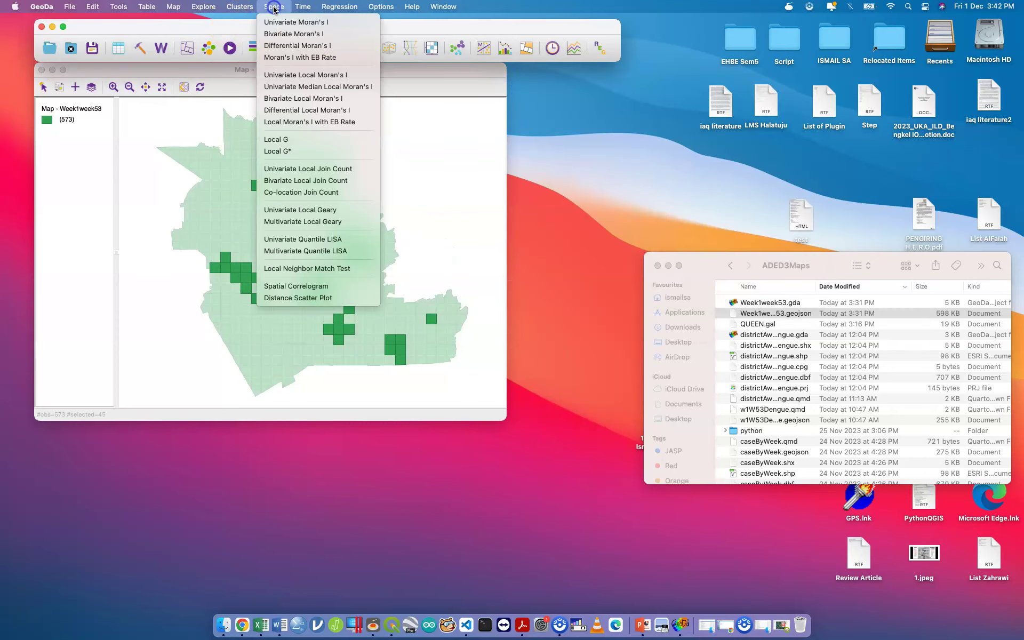
pyautogui.click(283, 100)
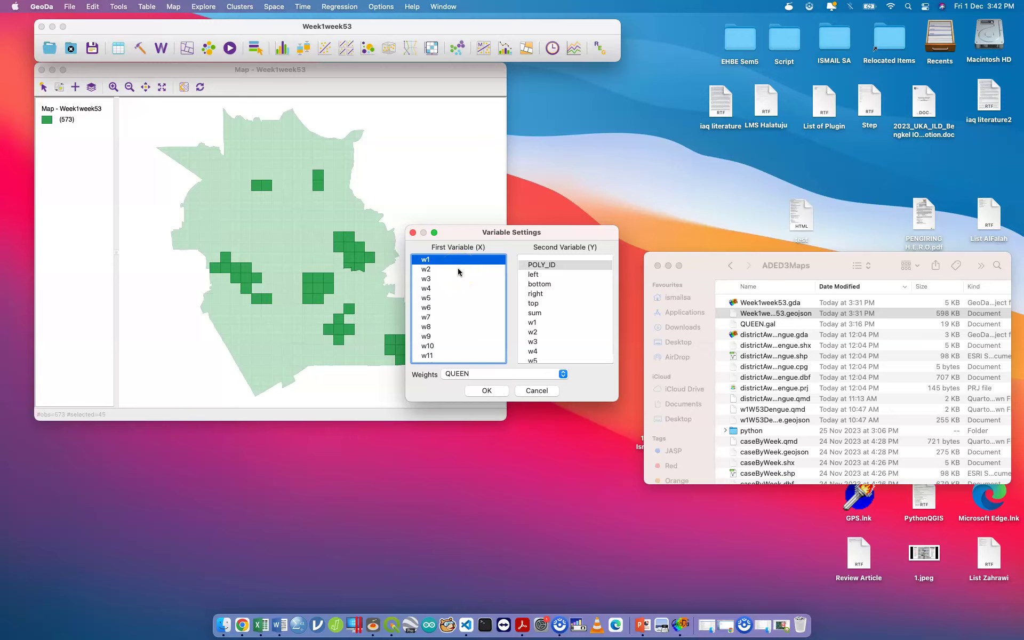
pyautogui.scroll(3, 458, 268)
pyautogui.click(551, 313)
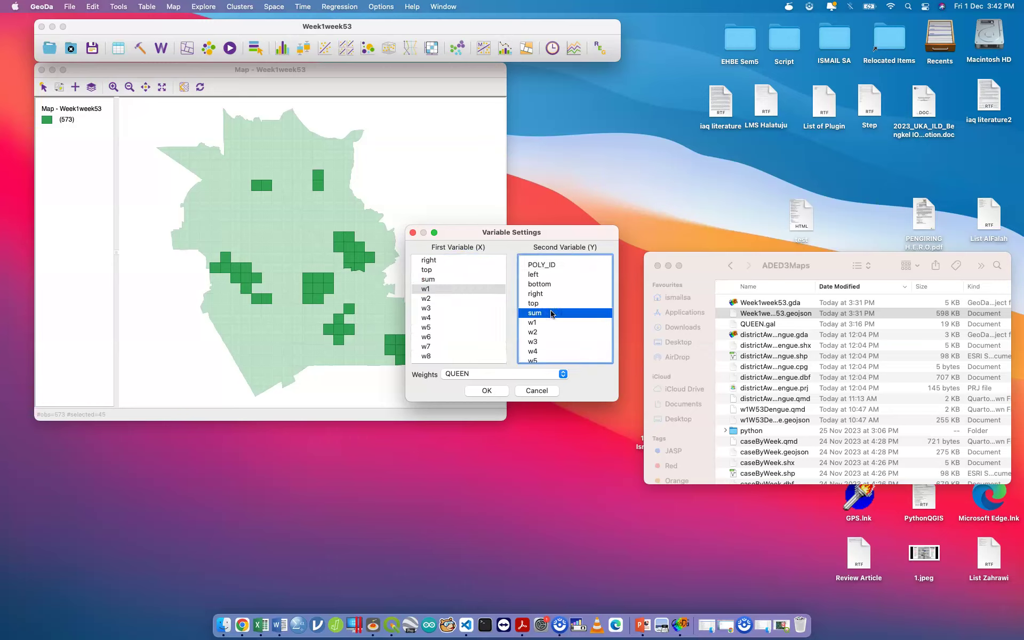
pyautogui.click(424, 289)
pyautogui.click(543, 332)
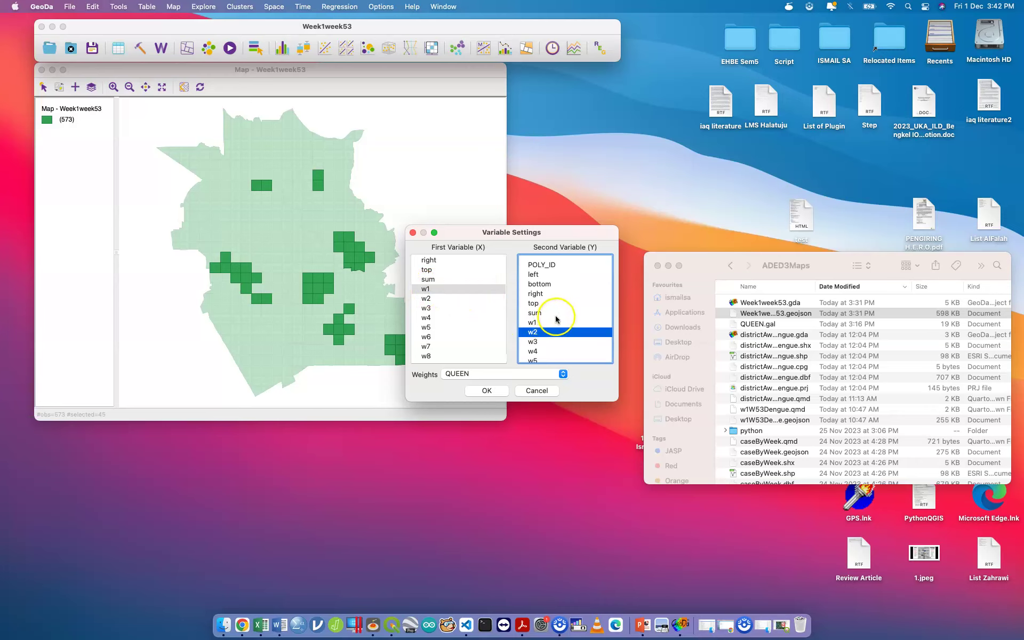
pyautogui.click(555, 315)
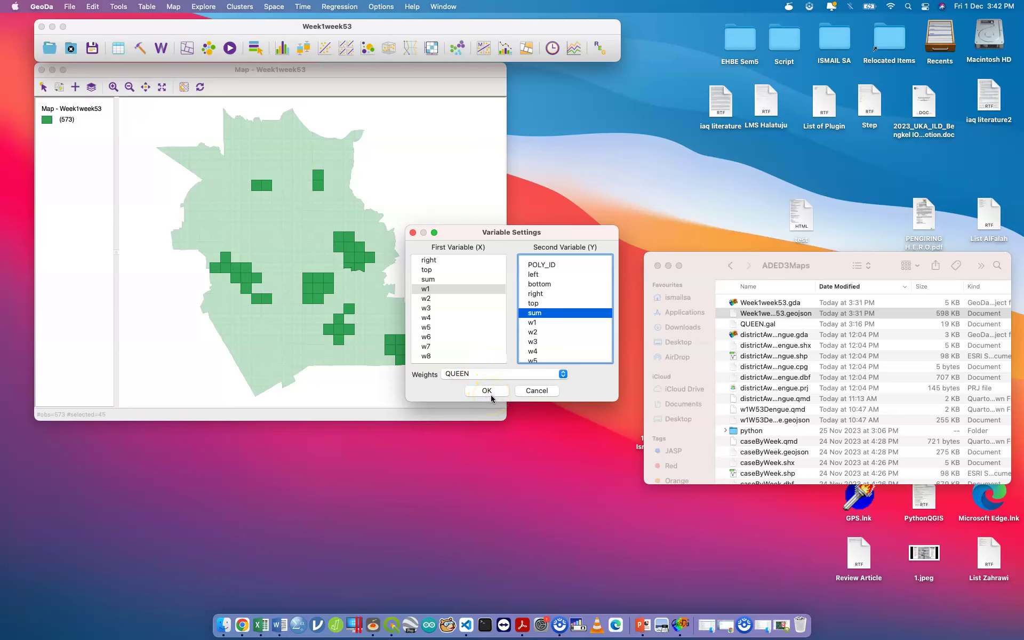
pyautogui.click(274, 7)
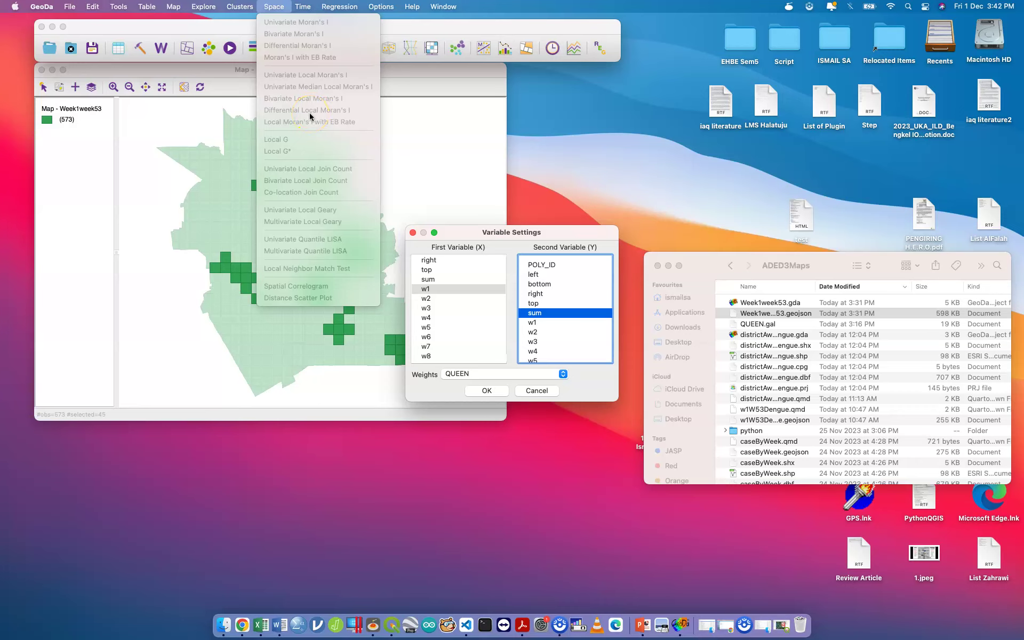
pyautogui.click(486, 390)
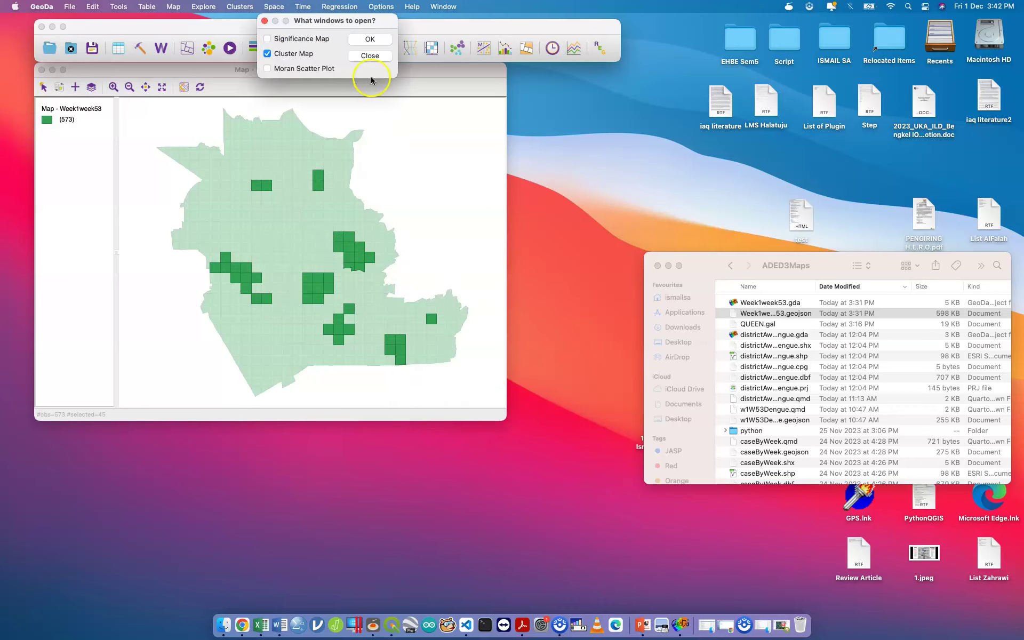
# Open the BiLISA cluster map, move it below the upper part of the Week1week53 map, and highlight its High-High cells.
pyautogui.click(313, 69)
pyautogui.click(382, 40)
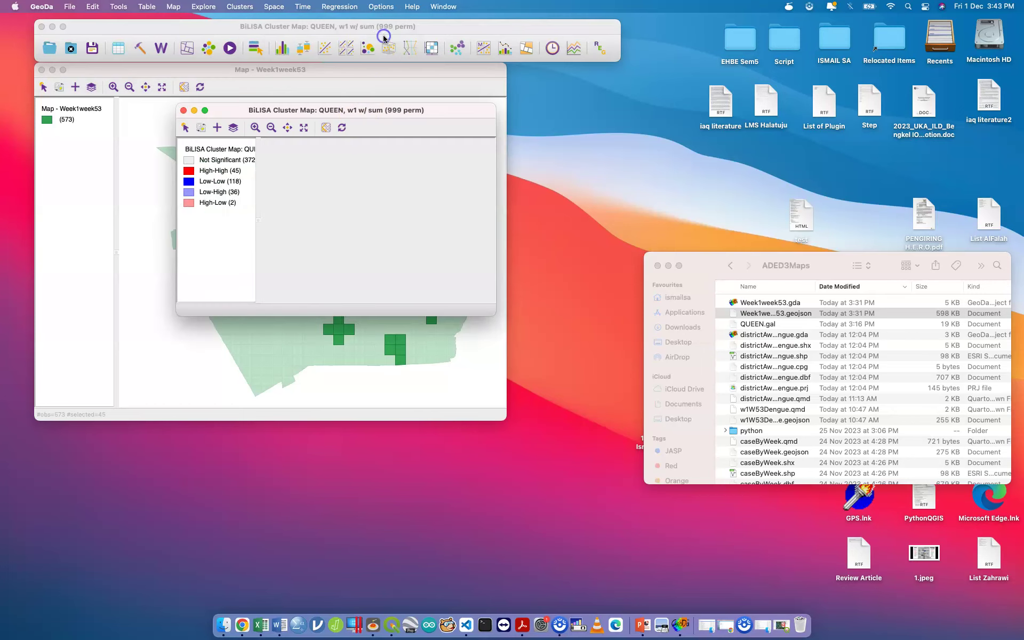
pyautogui.click(344, 109)
pyautogui.moveTo(344, 110); pyautogui.dragTo(273, 333)
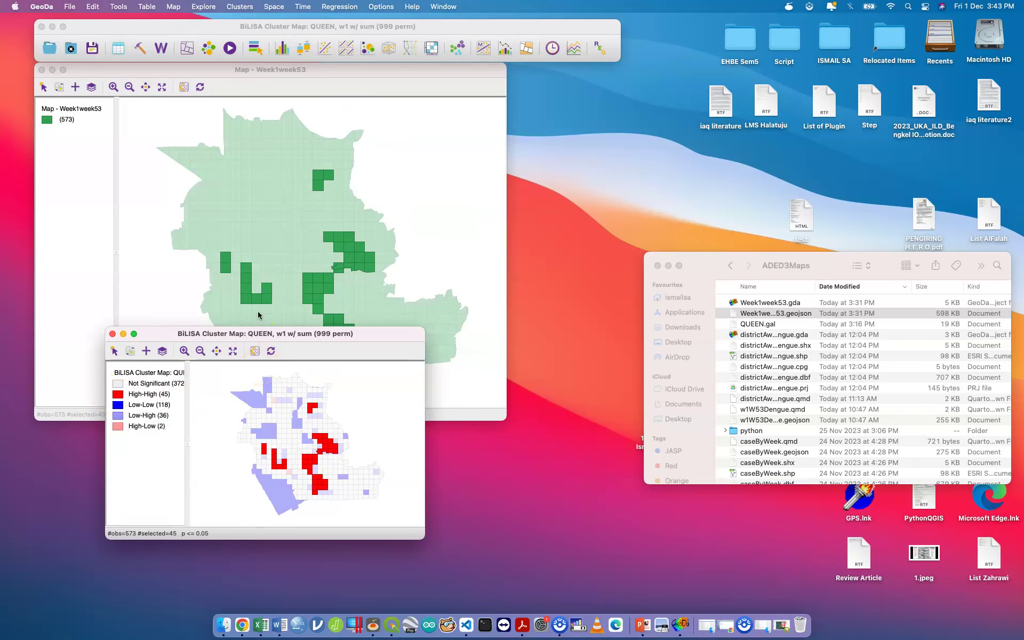
# Try to run Differential Local Moran's I on the grid, and close the BiLISA cluster map.
pyautogui.click(244, 8)
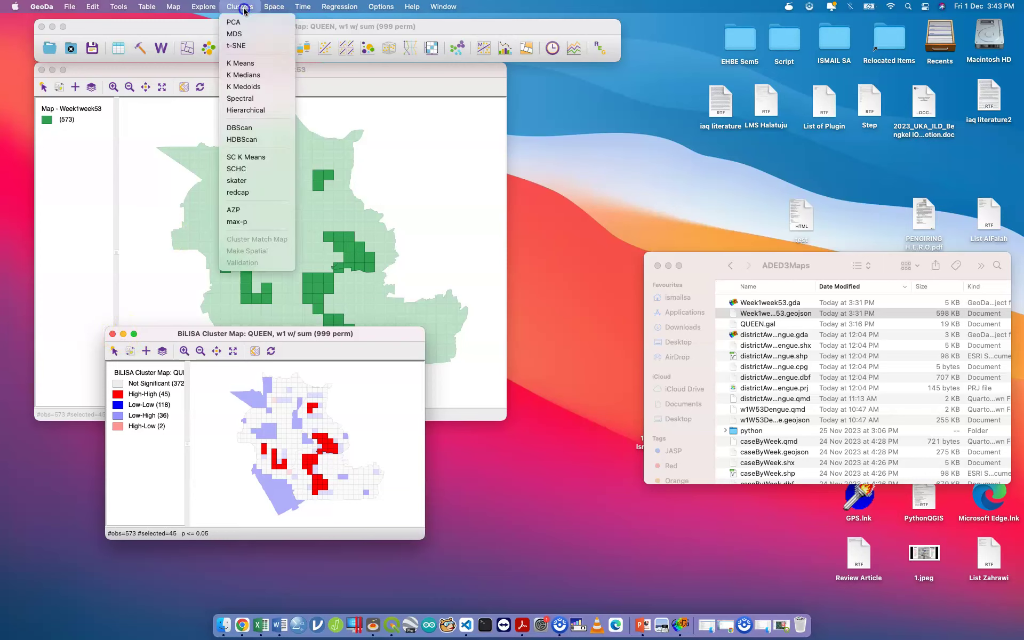
pyautogui.moveTo(273, 6)
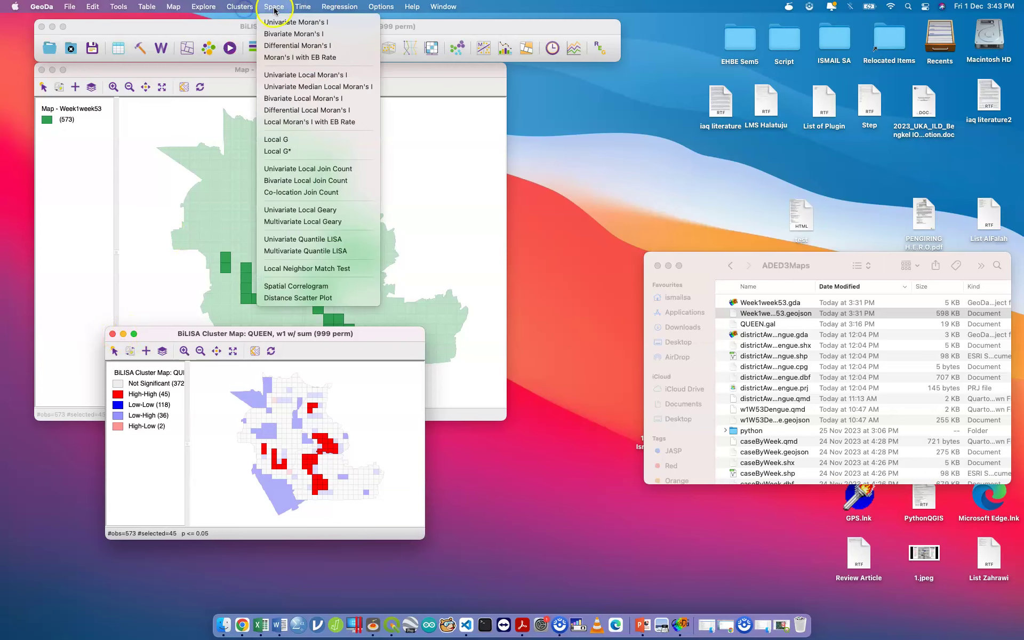
pyautogui.click(323, 110)
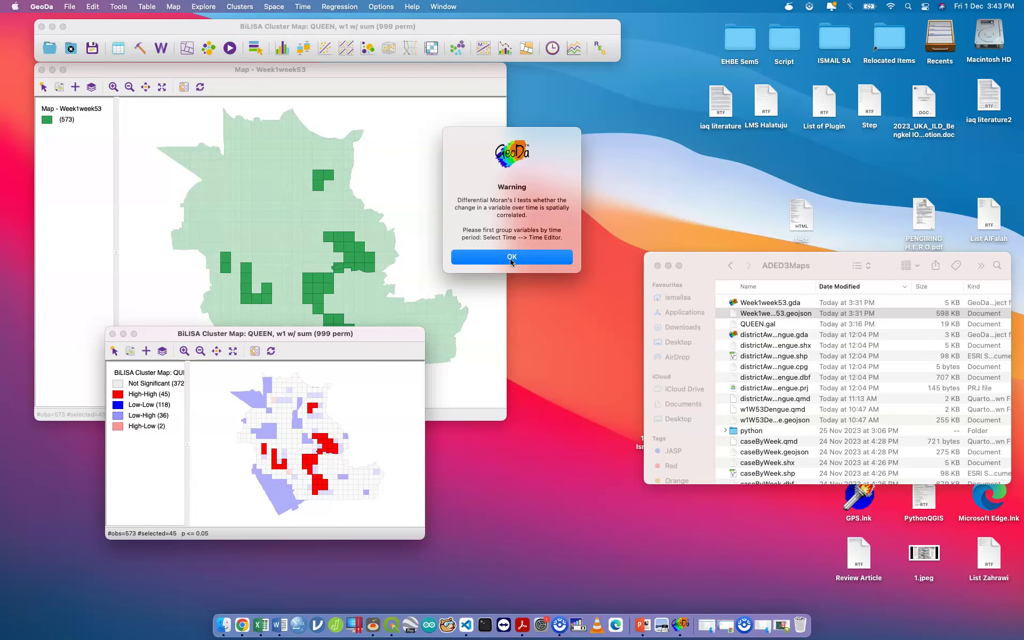
pyautogui.click(511, 257)
pyautogui.click(273, 6)
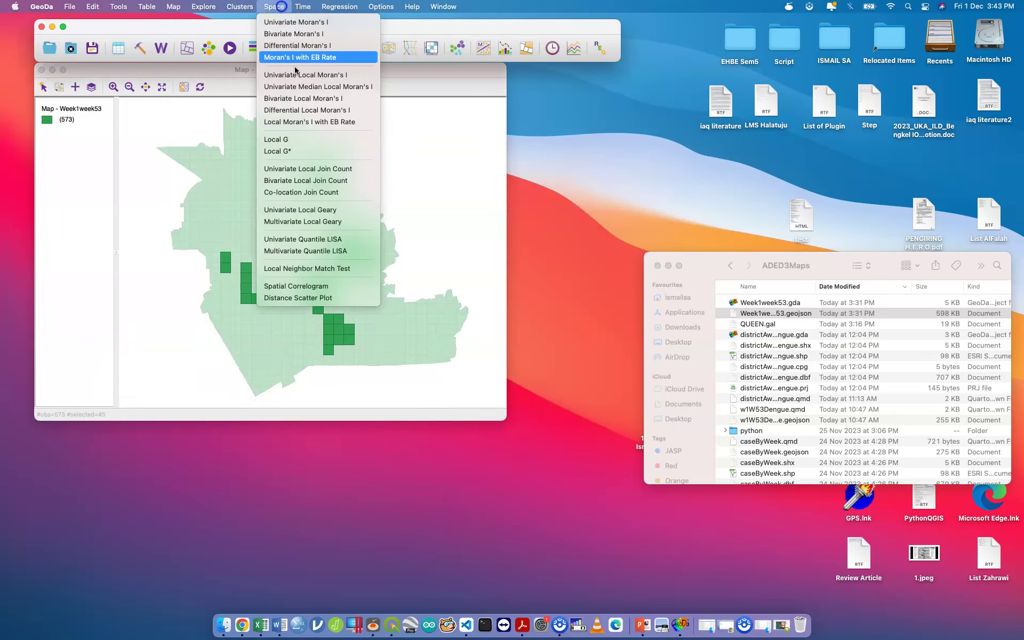
pyautogui.click(326, 110)
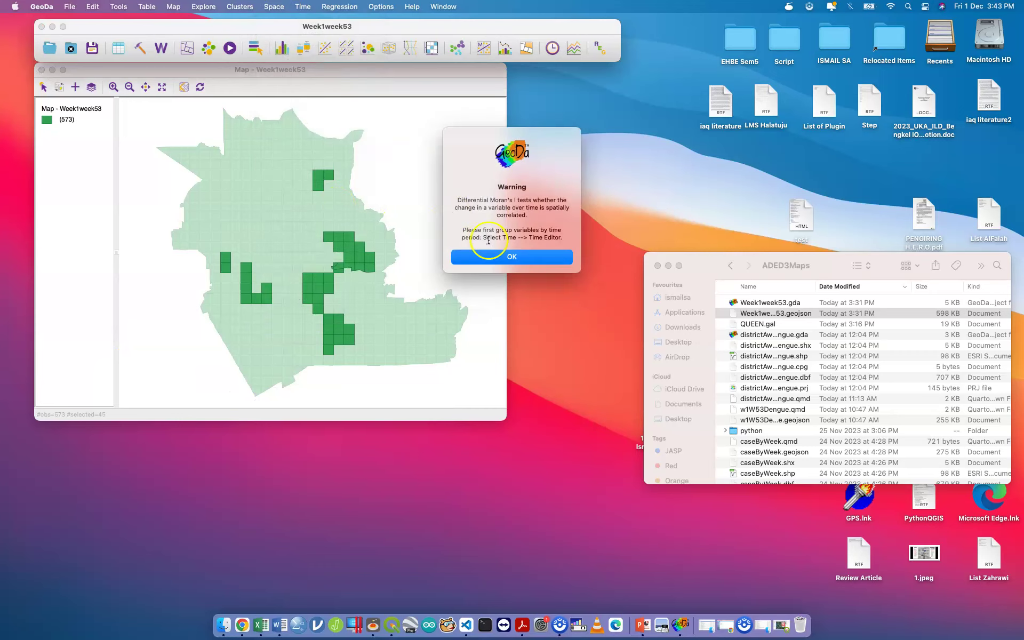
pyautogui.click(513, 257)
# Open the Time Editor and add w1 to the new variable group.
pyautogui.click(304, 7)
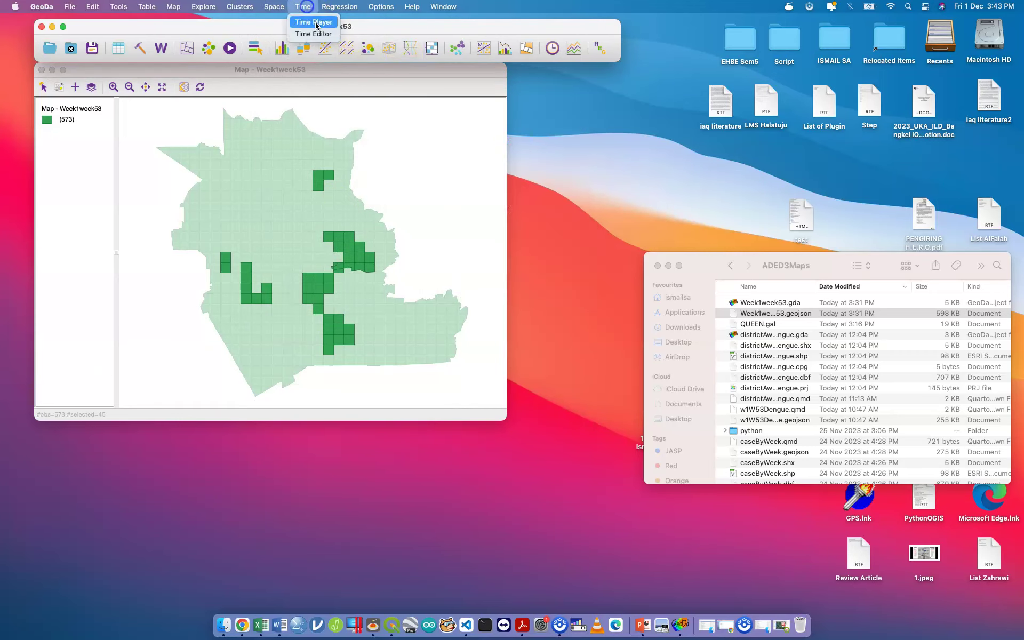
pyautogui.click(313, 33)
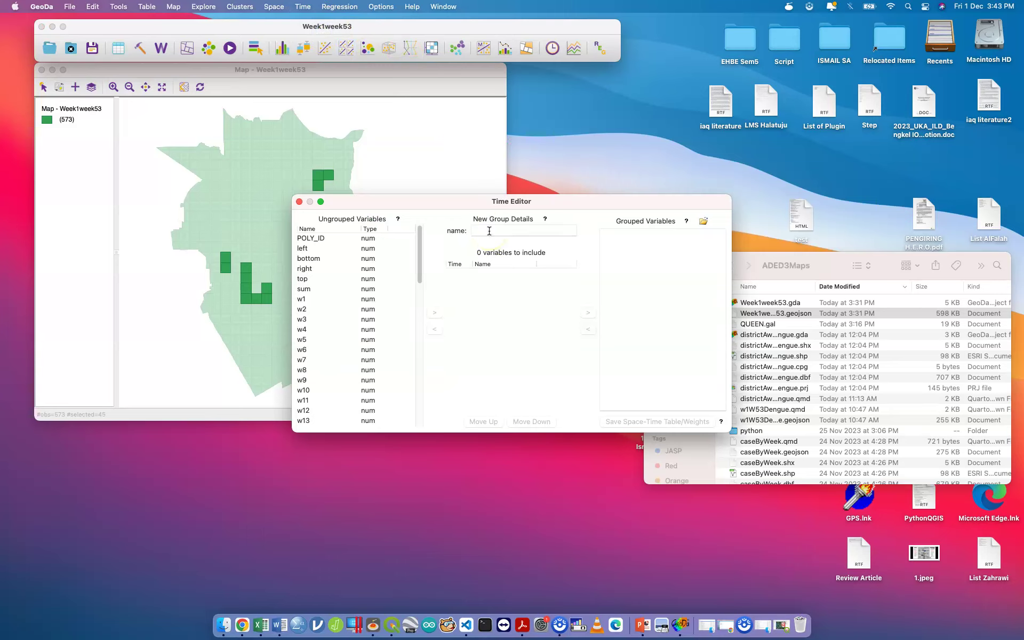
pyautogui.click(373, 299)
pyautogui.click(434, 313)
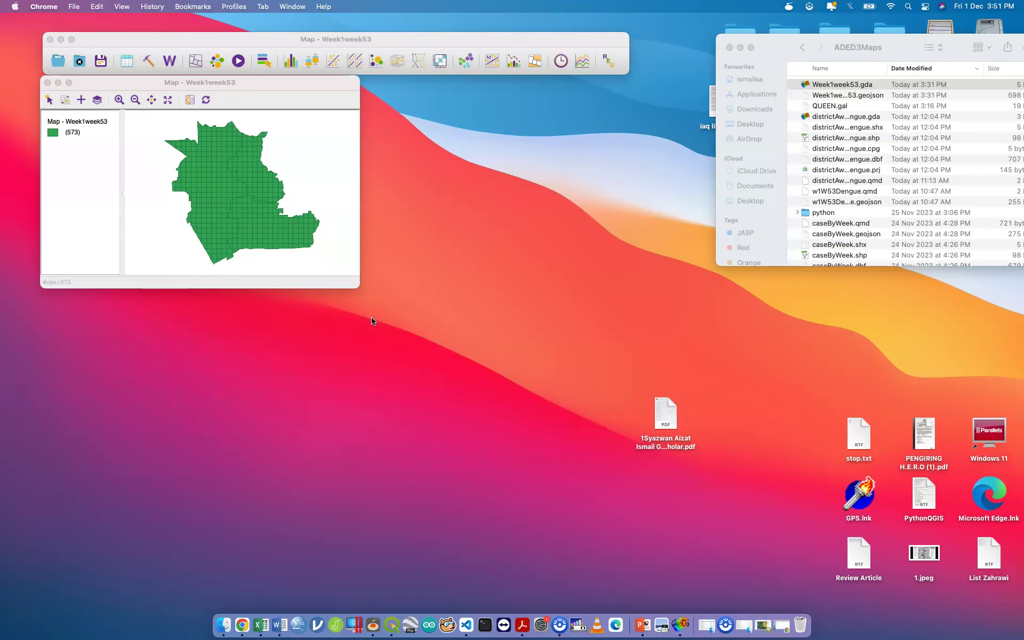
# Enlarge the Week1week53 map window, inspect the sum and weekly case columns in the attribute table, and close the table.
pyautogui.click(356, 283)
pyautogui.moveTo(356, 284); pyautogui.dragTo(565, 506)
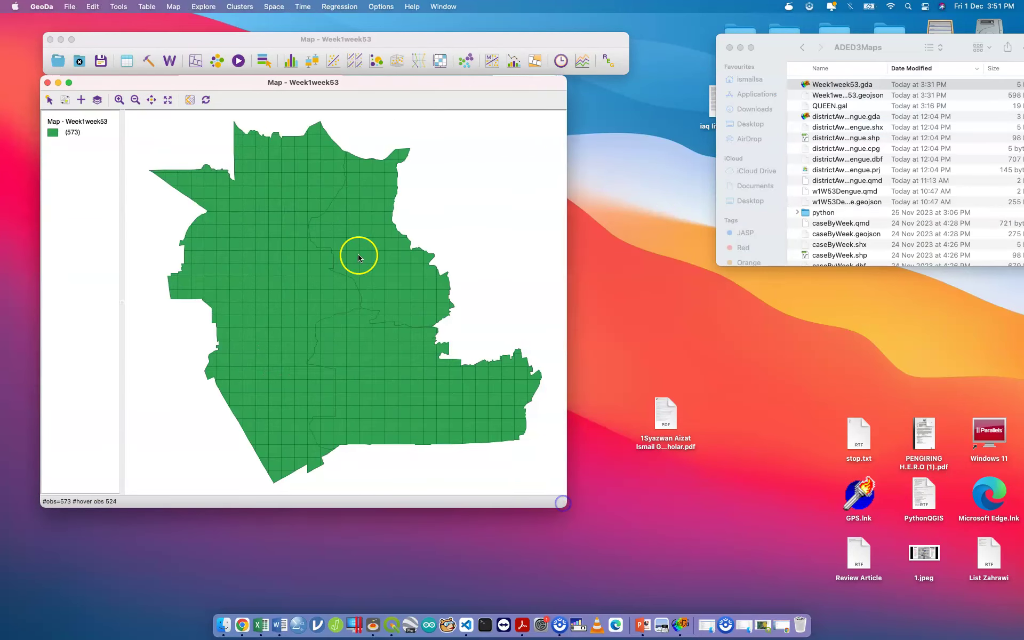
pyautogui.click(126, 62)
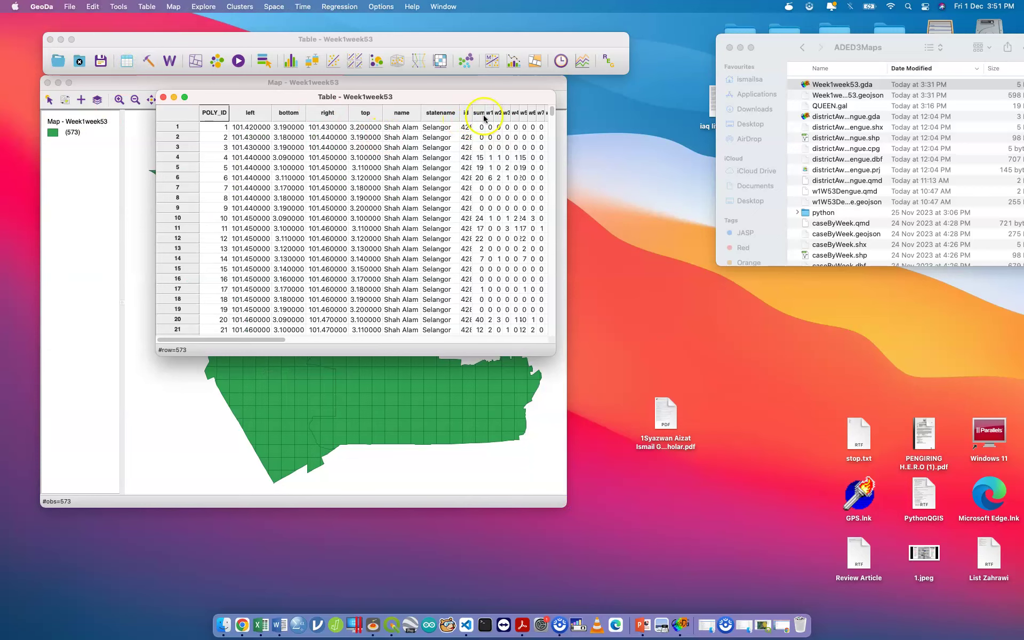
pyautogui.click(163, 97)
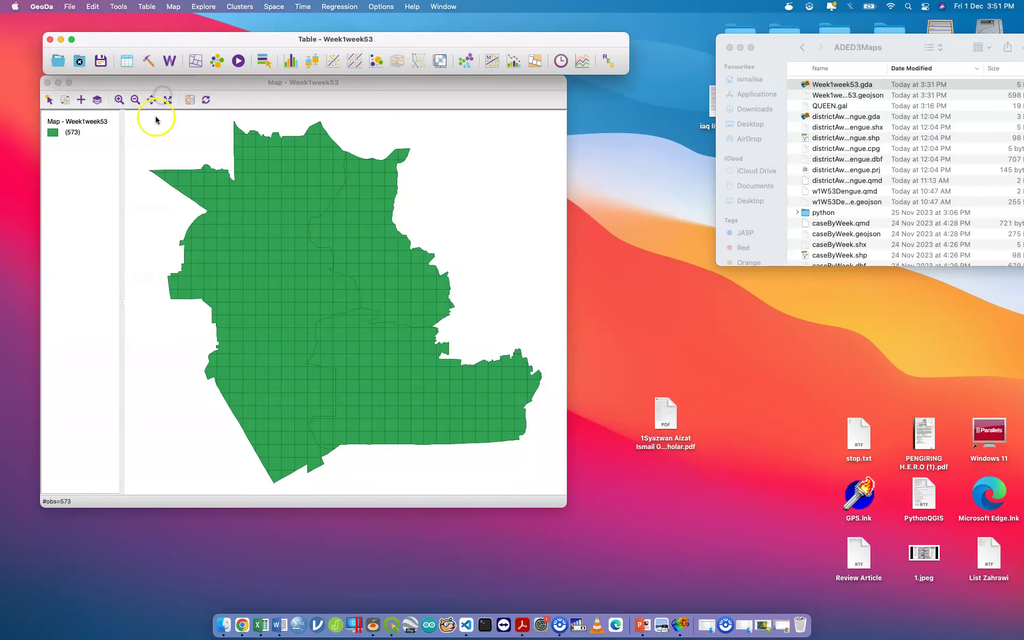
# Highlight individual grid cells near the map's northeastern corner one after another, and clear the selection.
pyautogui.click(501, 141)
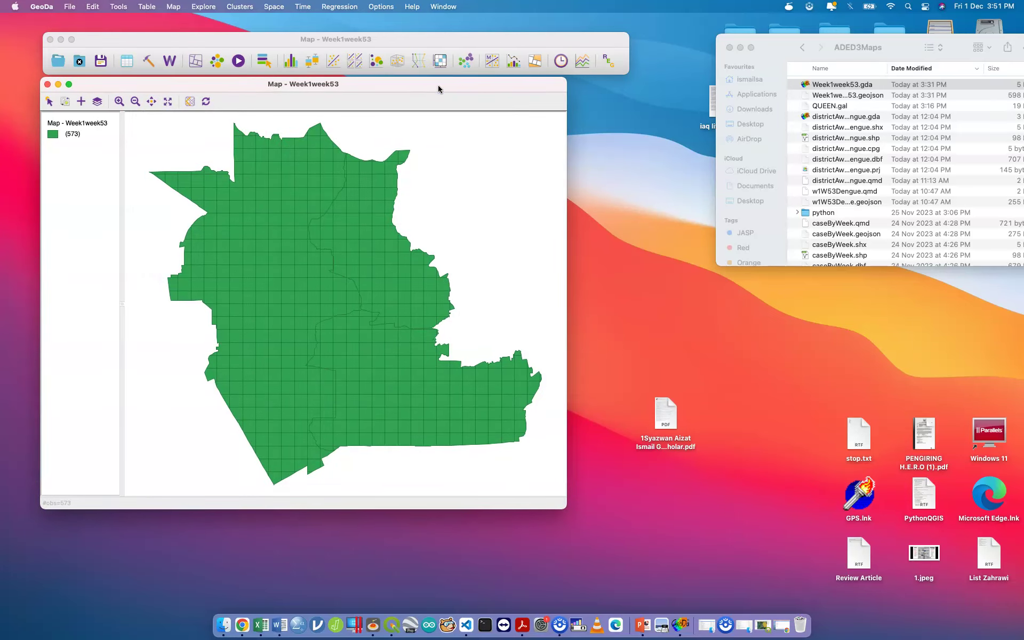
pyautogui.click(404, 155)
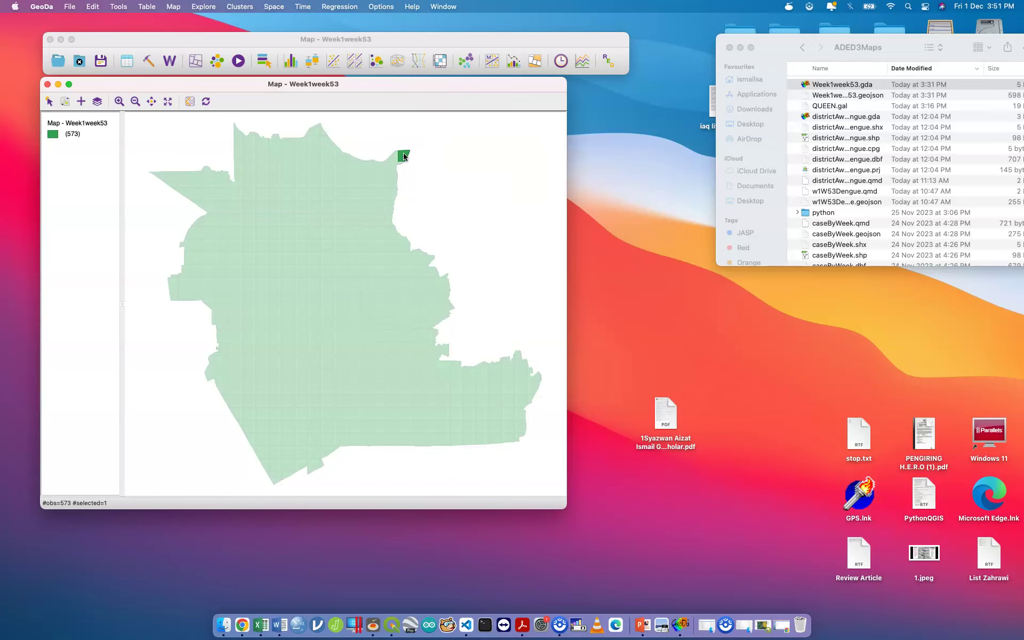
pyautogui.click(399, 159)
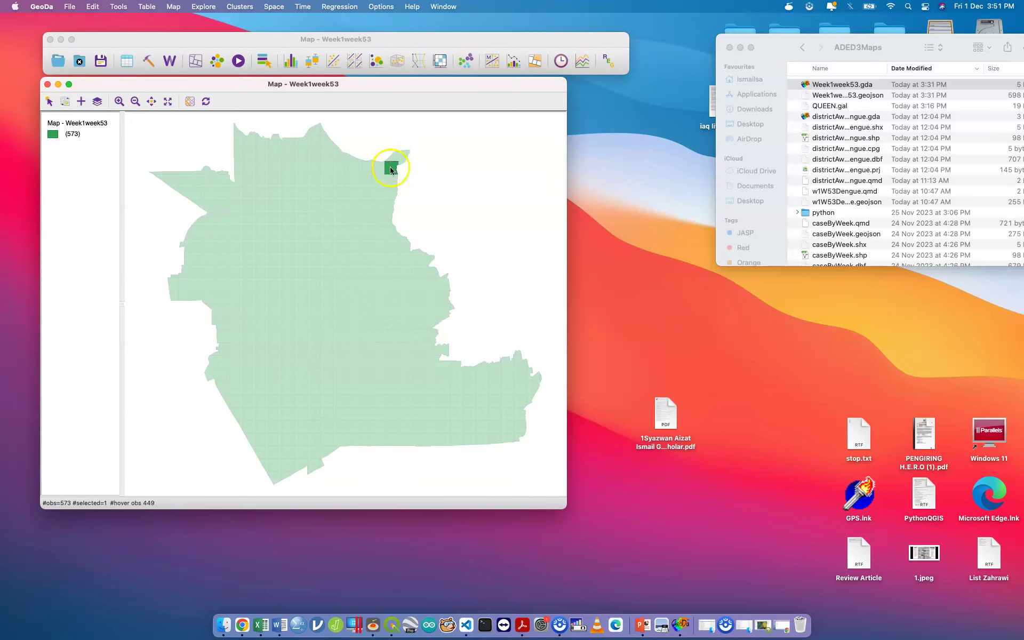
pyautogui.click(376, 177)
pyautogui.click(380, 119)
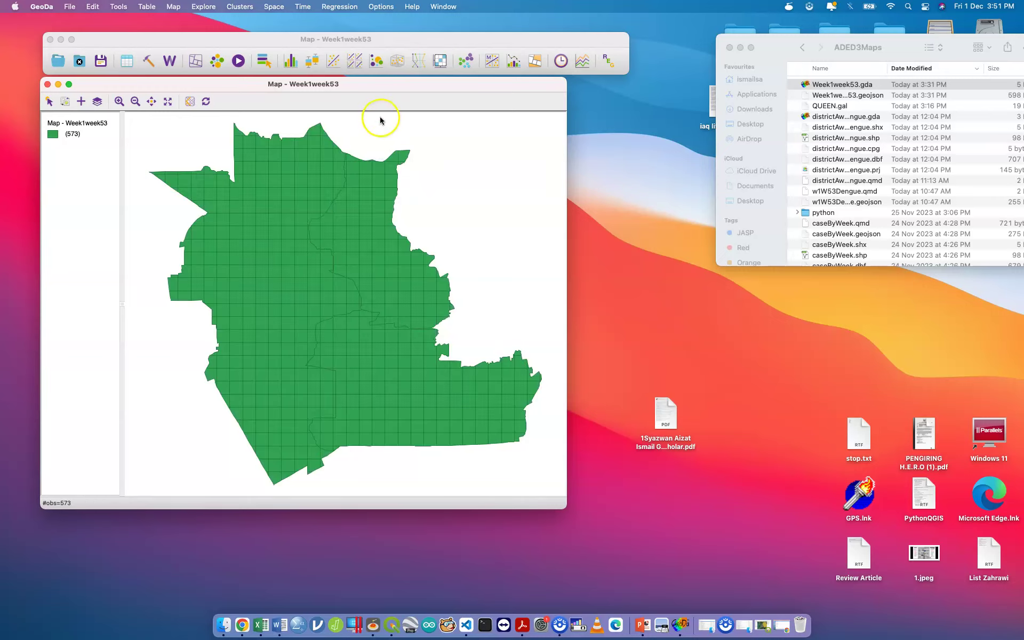
pyautogui.click(342, 7)
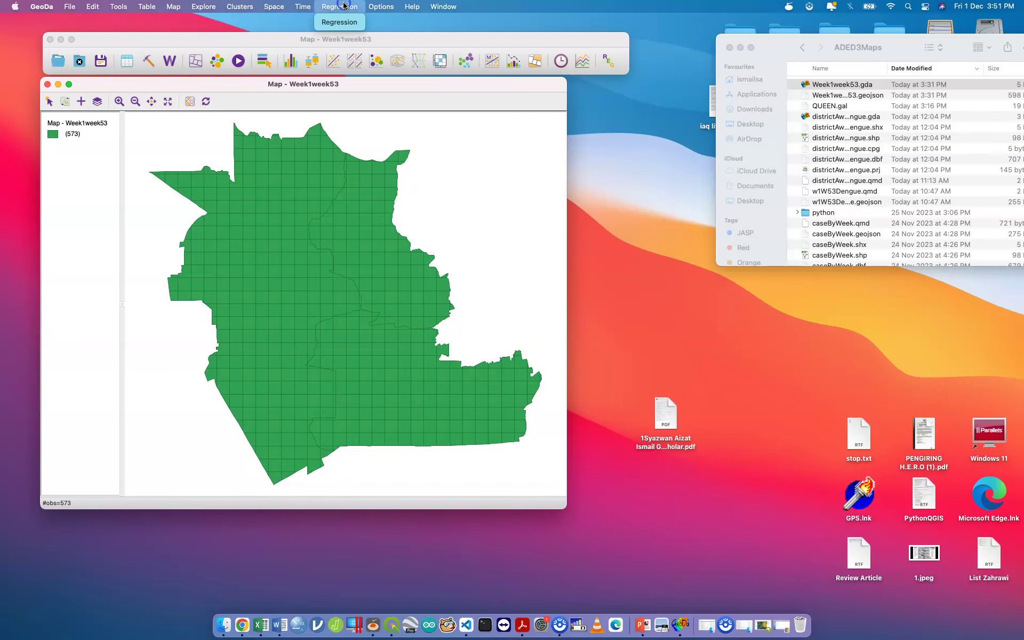
pyautogui.click(268, 7)
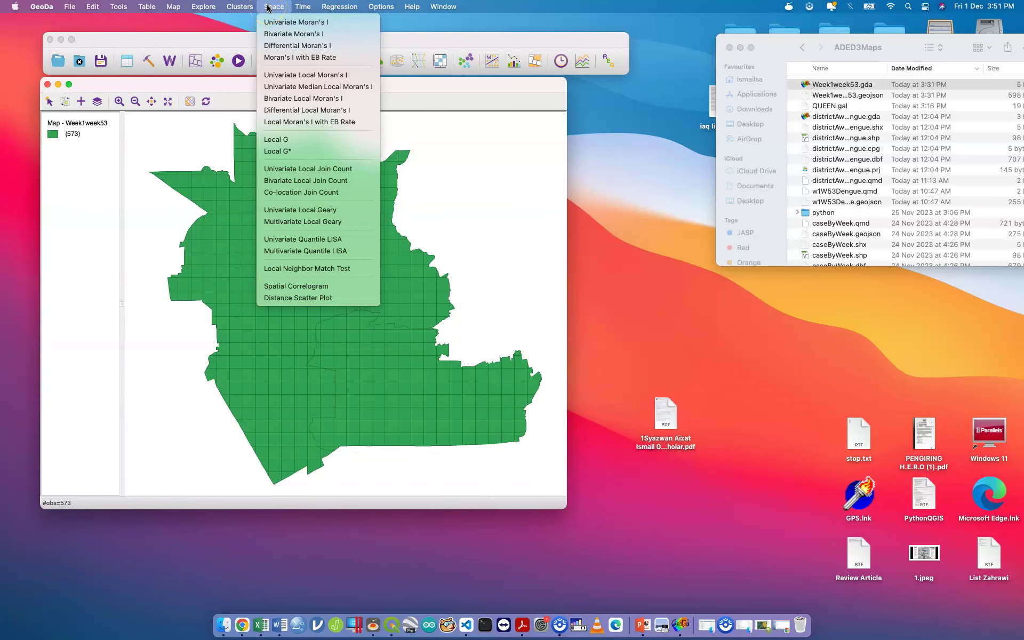
pyautogui.click(336, 8)
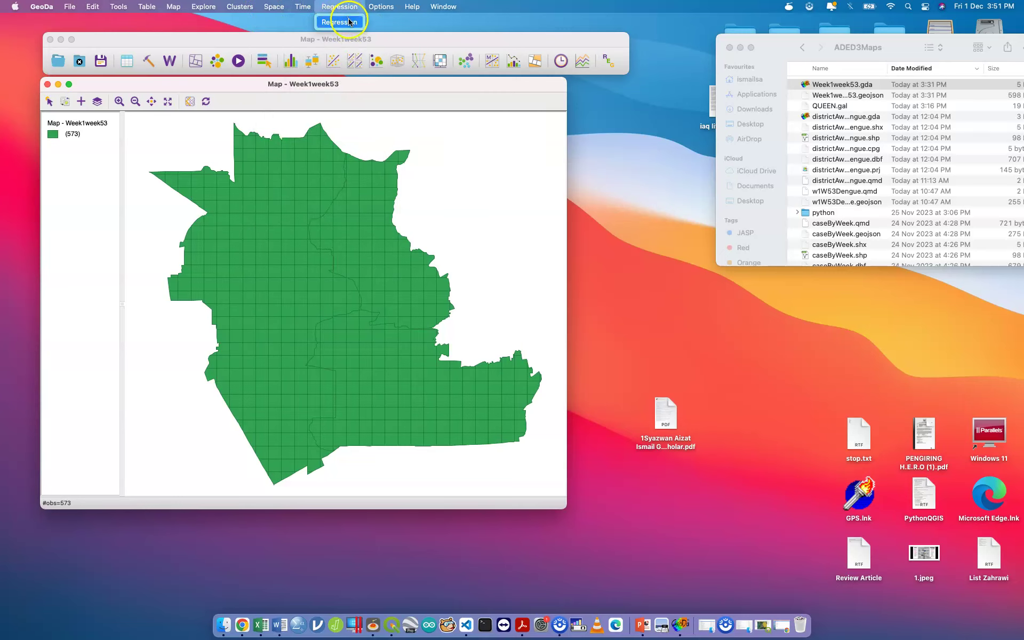
pyautogui.click(271, 7)
pyautogui.moveTo(245, 10)
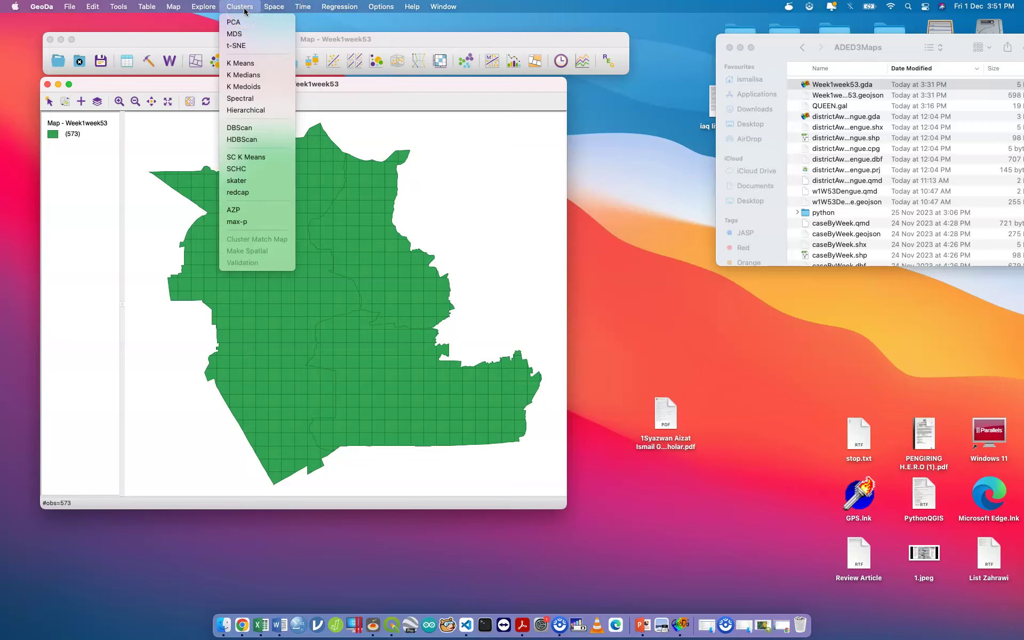
pyautogui.press('Right')
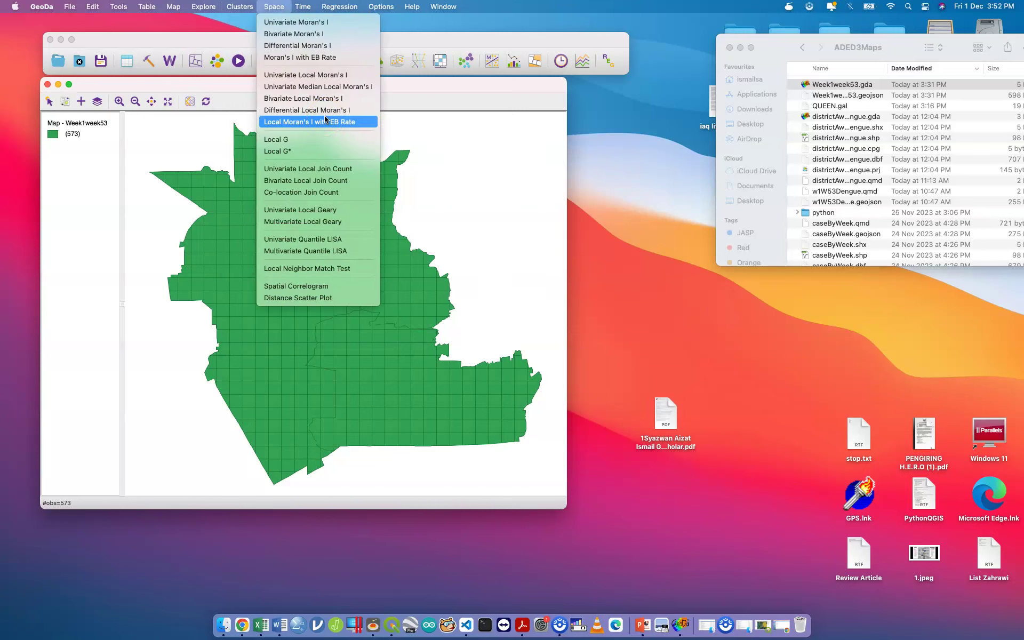
pyautogui.click(326, 143)
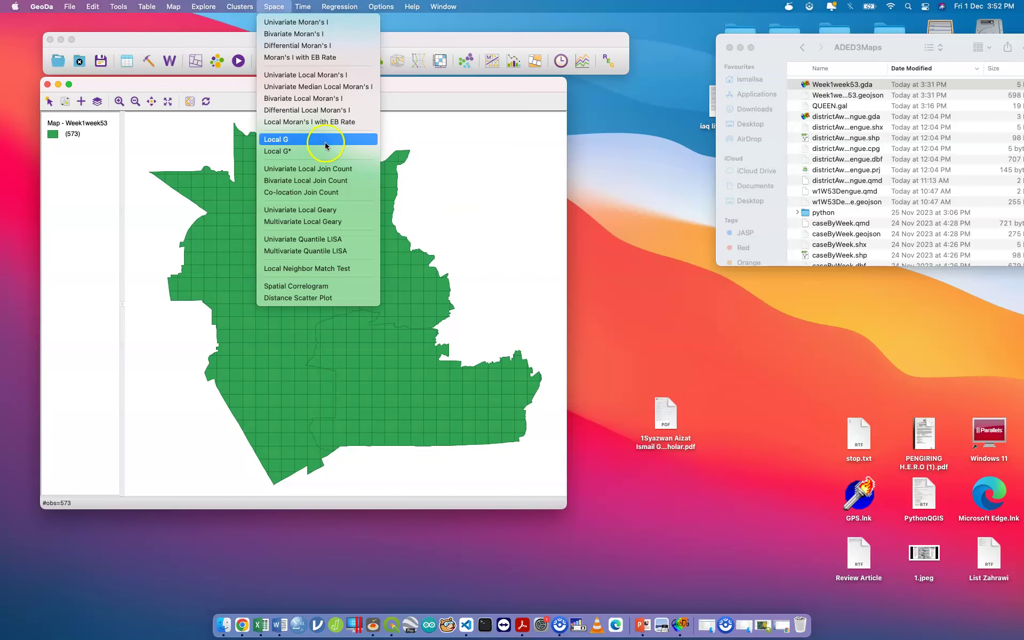
pyautogui.hotkey('ctrl', 'Up')
pyautogui.click(383, 188)
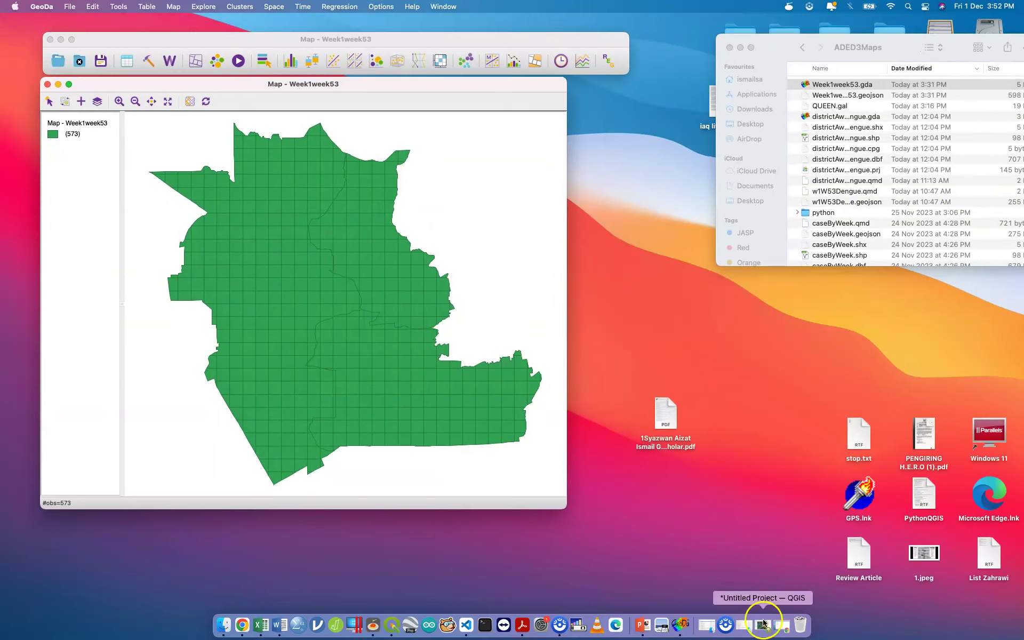
# Switch to Chrome, search Google for "getis ord gi" in a new tab, and return to the GeoDa map.
pyautogui.click(781, 624)
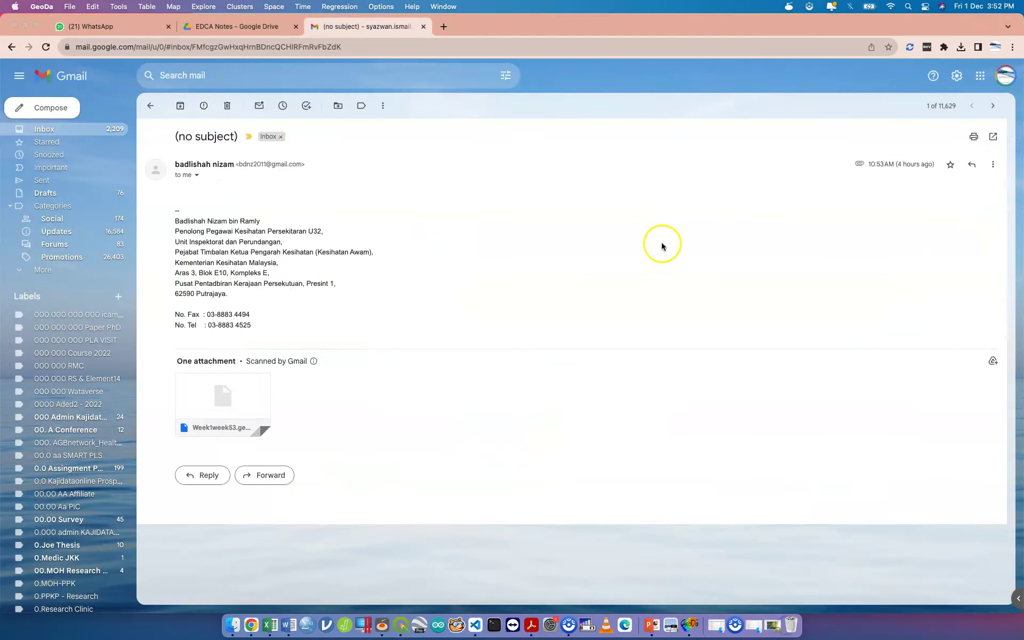
pyautogui.click(447, 25)
pyautogui.write('Getis O')
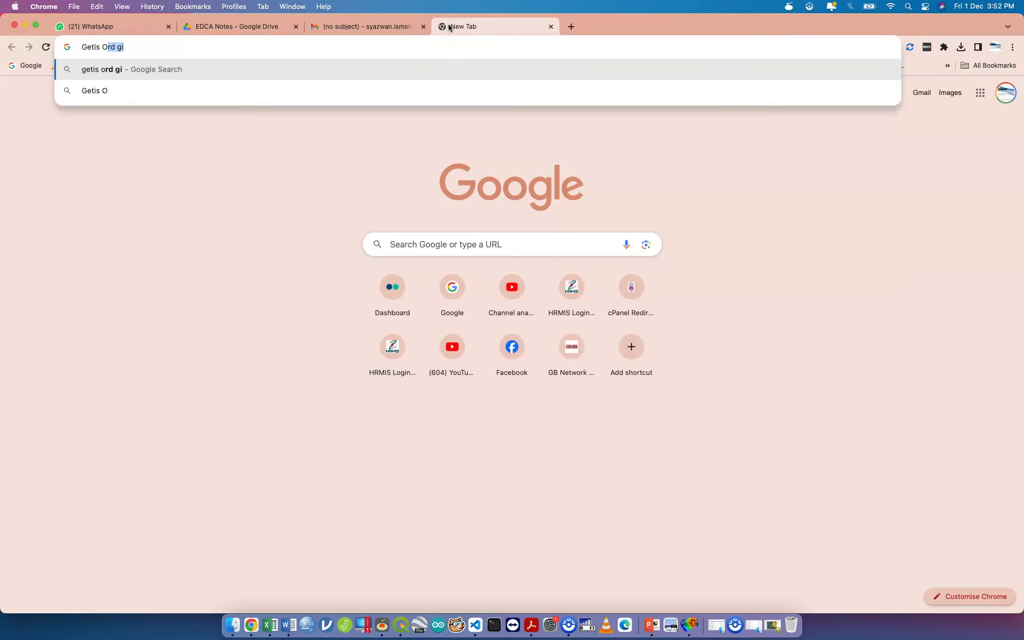
pyautogui.press('Return')
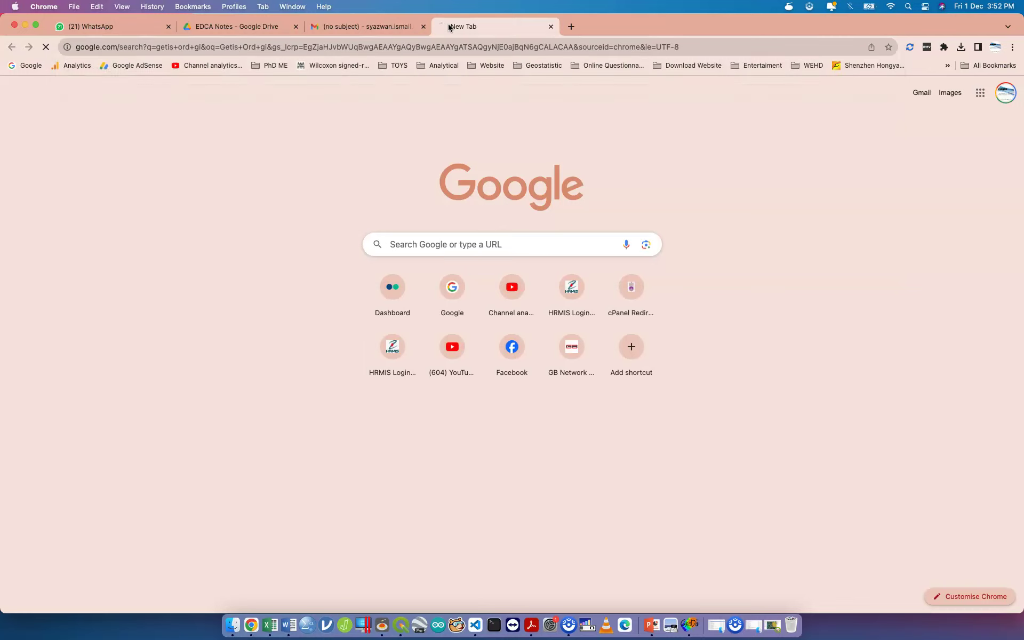
pyautogui.click(230, 197)
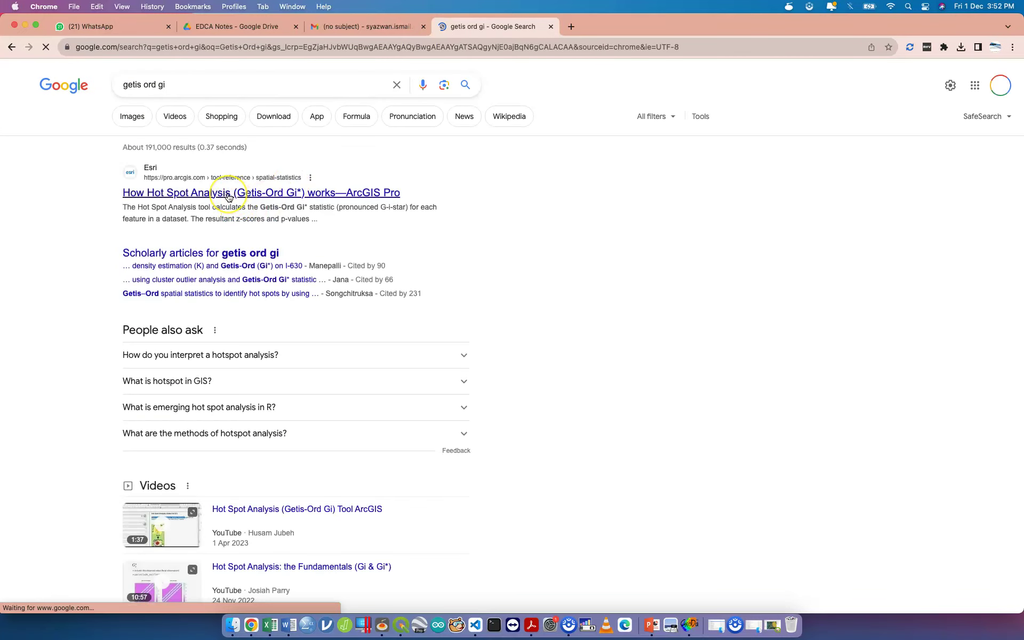
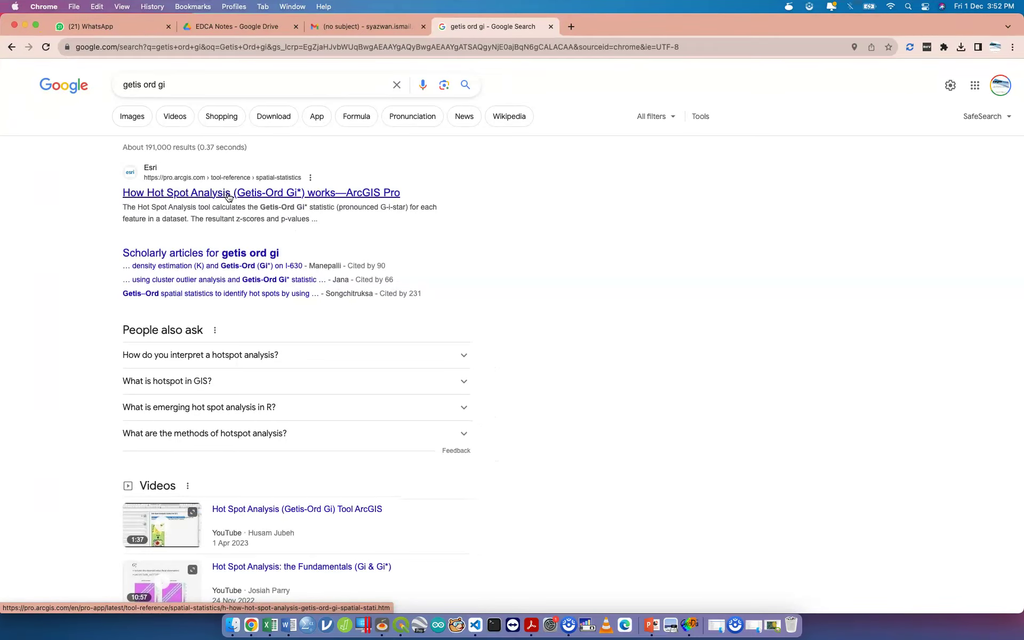
pyautogui.hotkey('ctrl', 'Up')
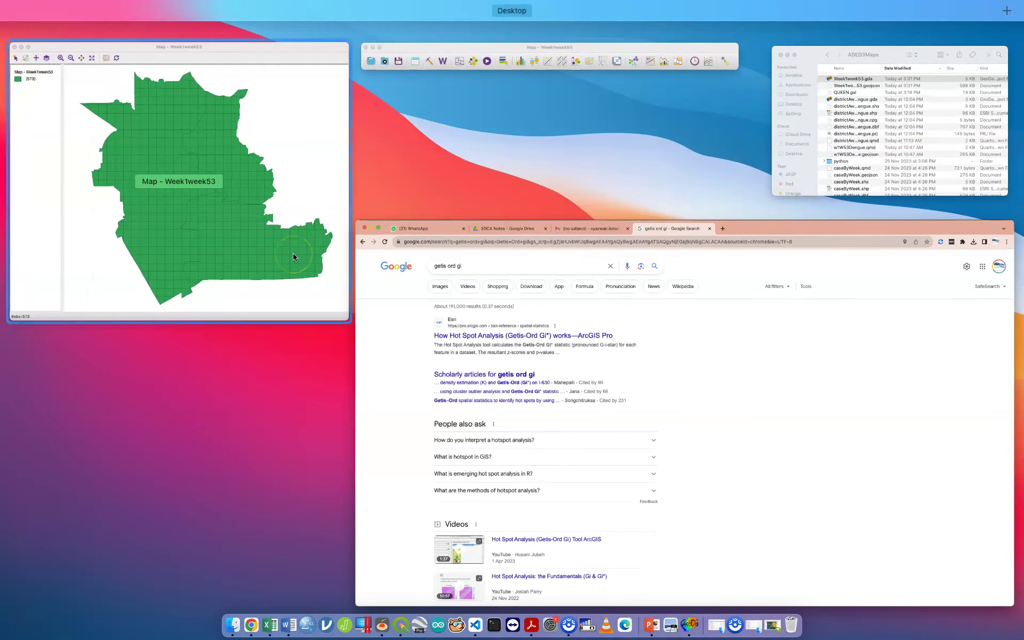
pyautogui.click(293, 253)
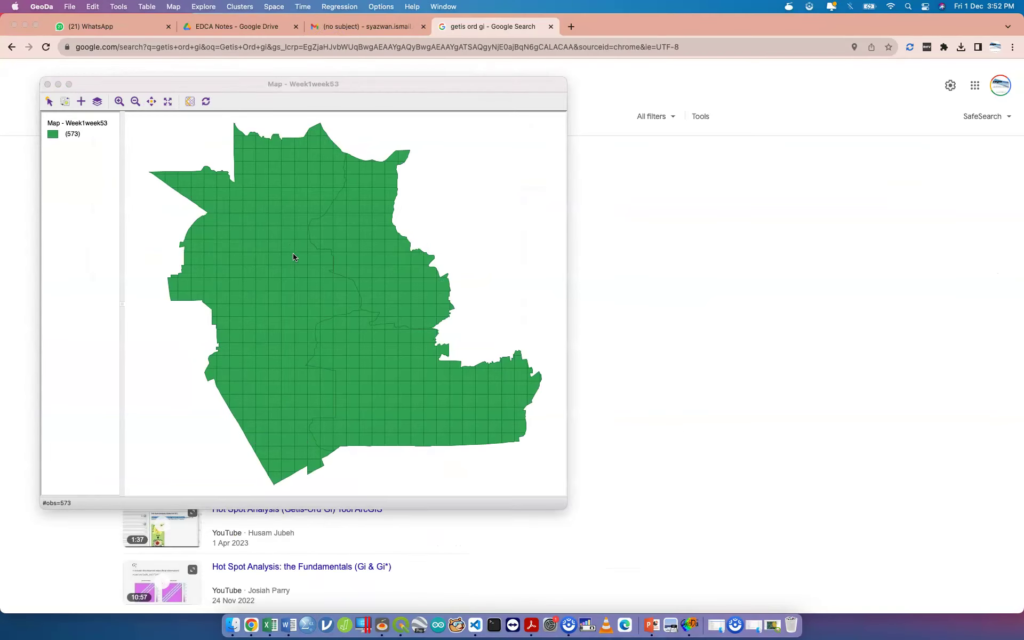
pyautogui.click(25, 24)
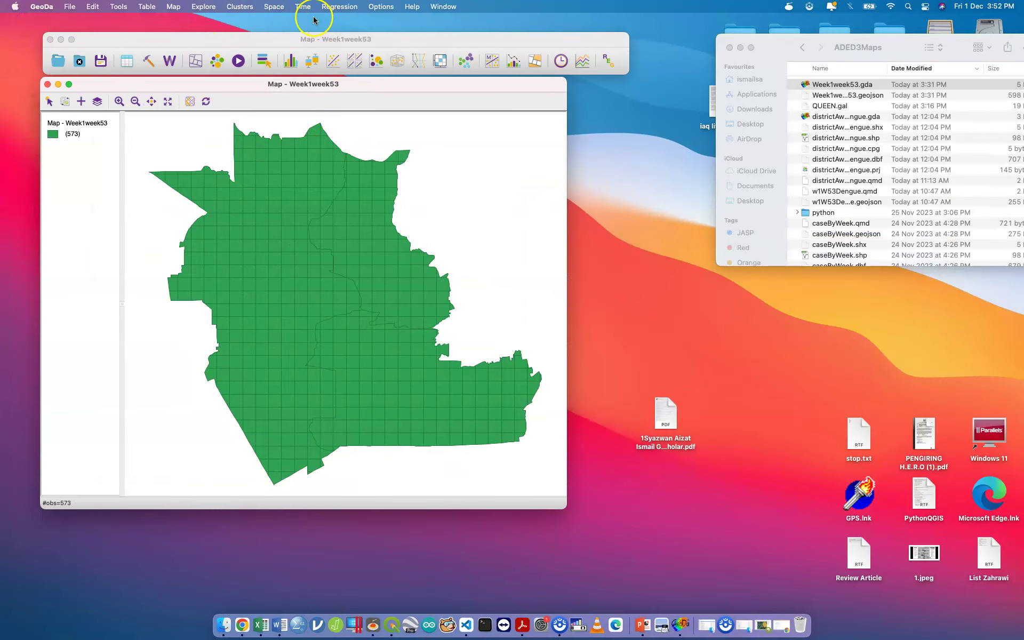
# Run Local G* on w1 with QUEEN weights, row-standardized, producing both the significance map and the cluster map.
pyautogui.click(273, 7)
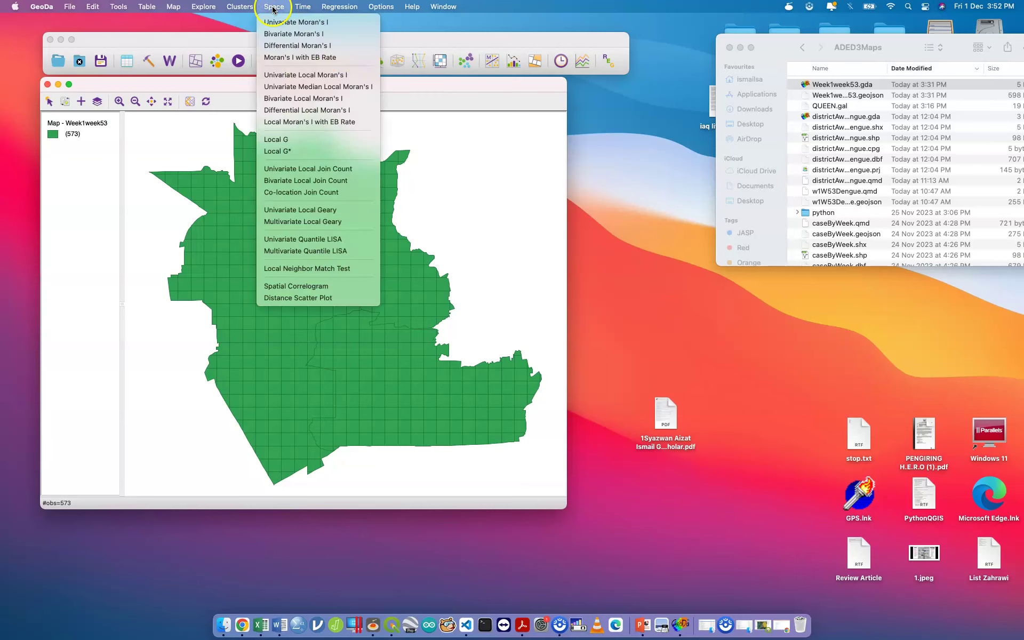
pyautogui.click(310, 152)
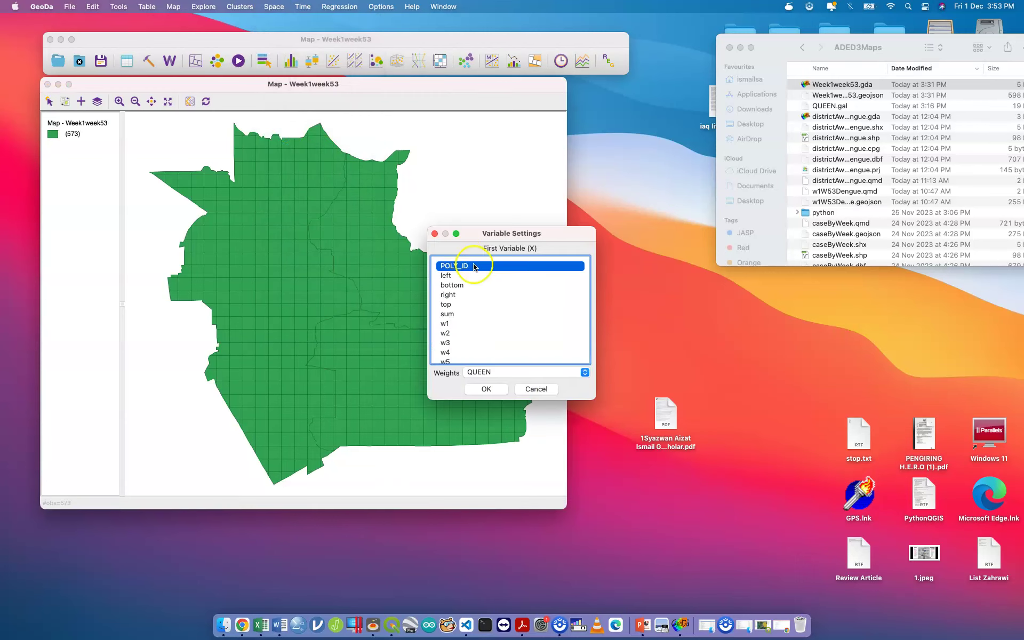
pyautogui.click(469, 324)
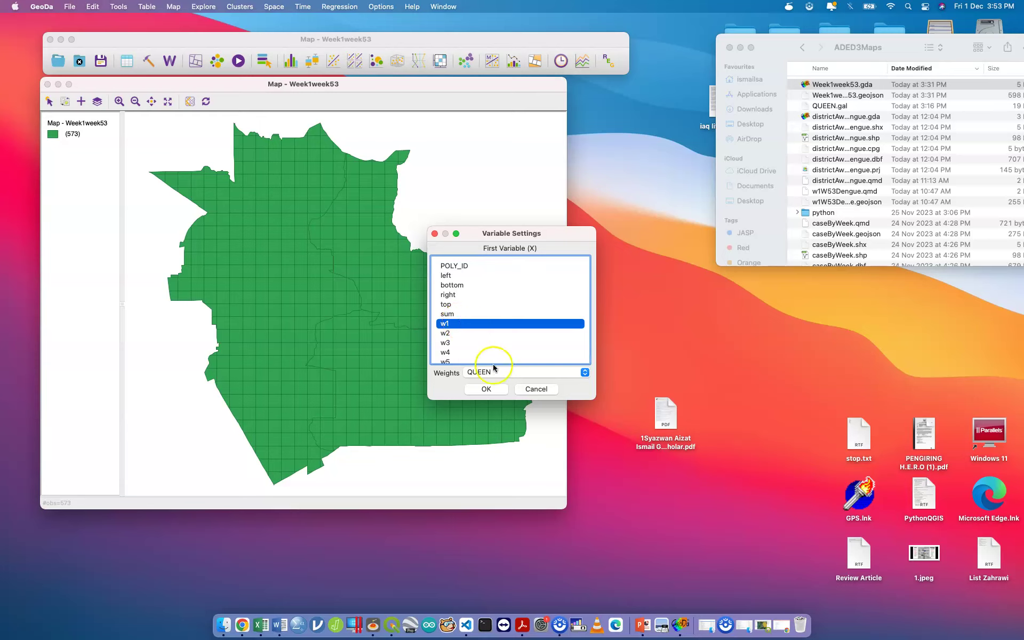
pyautogui.click(486, 390)
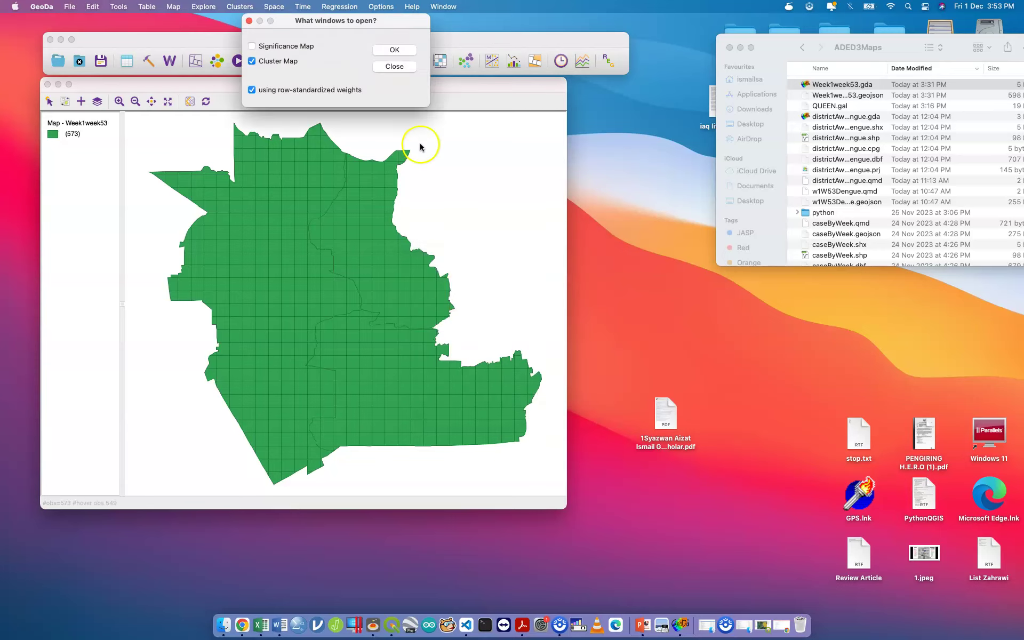
pyautogui.click(302, 48)
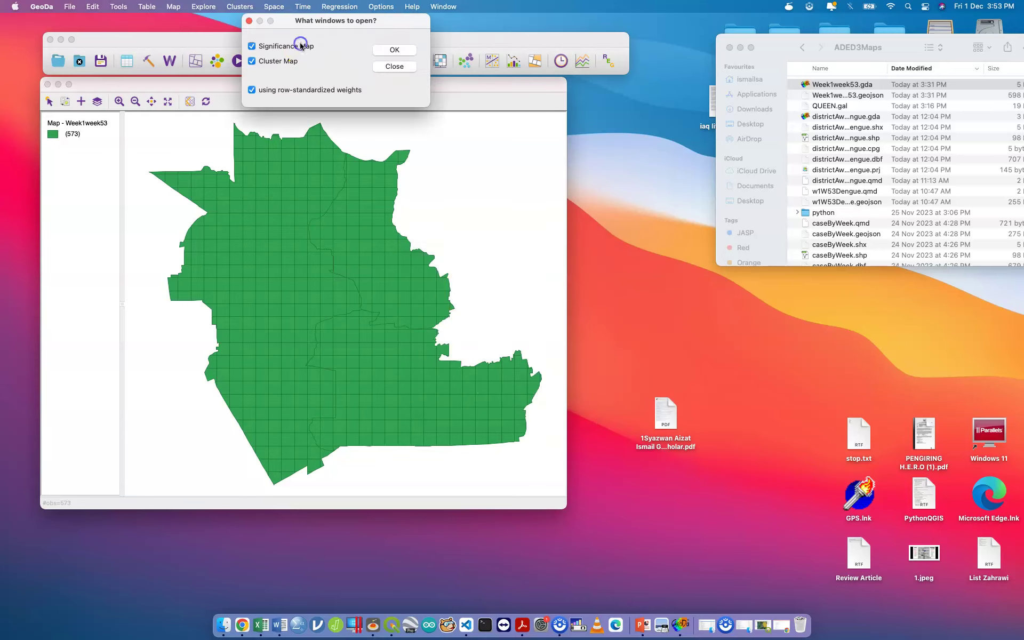
pyautogui.click(394, 51)
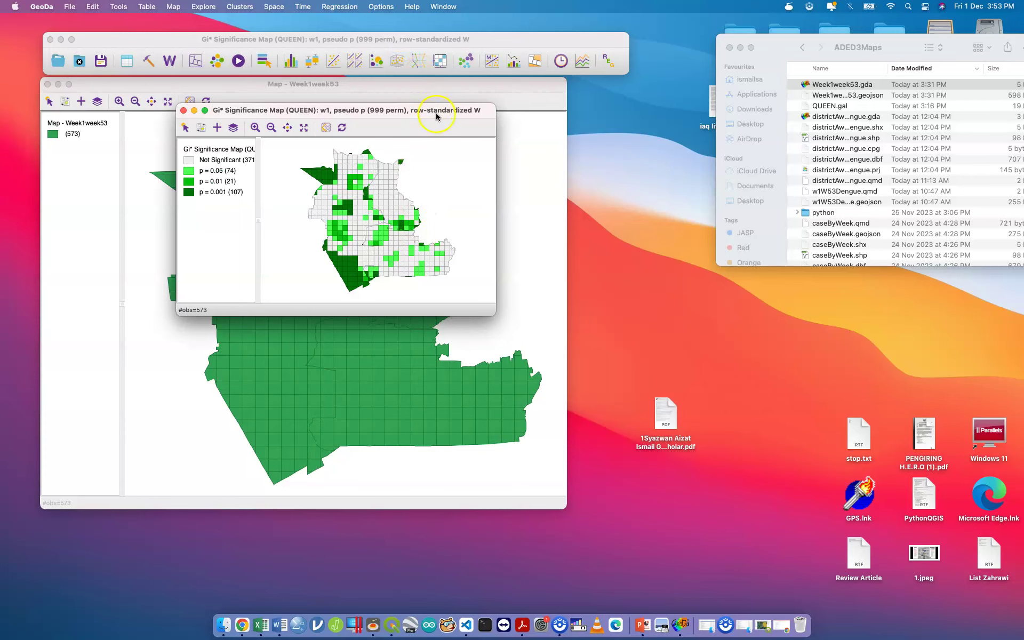
# Move the Gi* significance and cluster maps apart, and highlight the High cluster cells across the linked maps.
pyautogui.moveTo(534, 102); pyautogui.dragTo(720, 126)
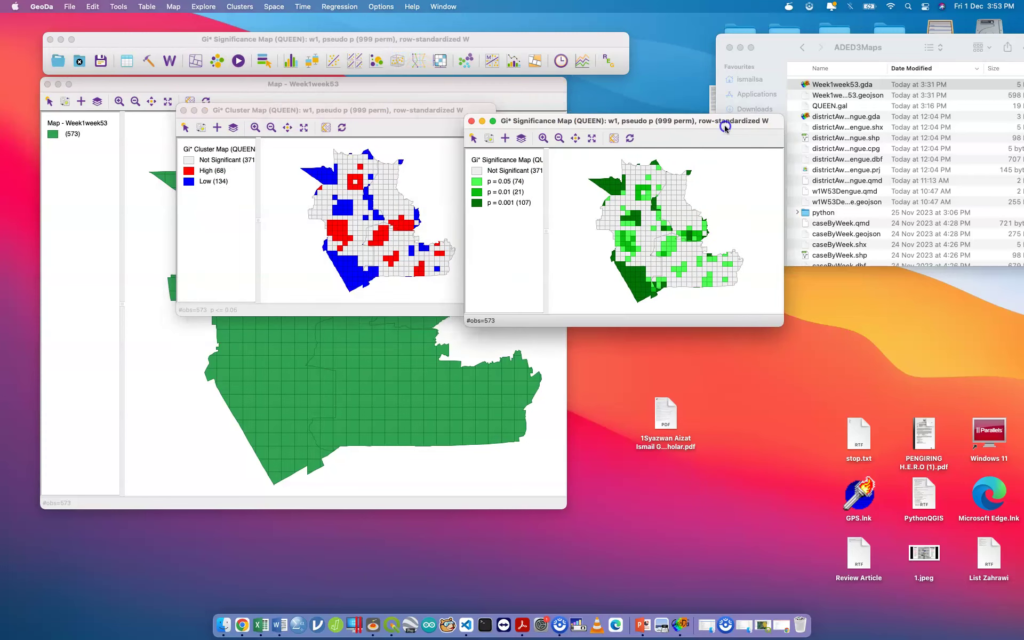
pyautogui.click(386, 114)
pyautogui.moveTo(386, 114); pyautogui.dragTo(508, 409)
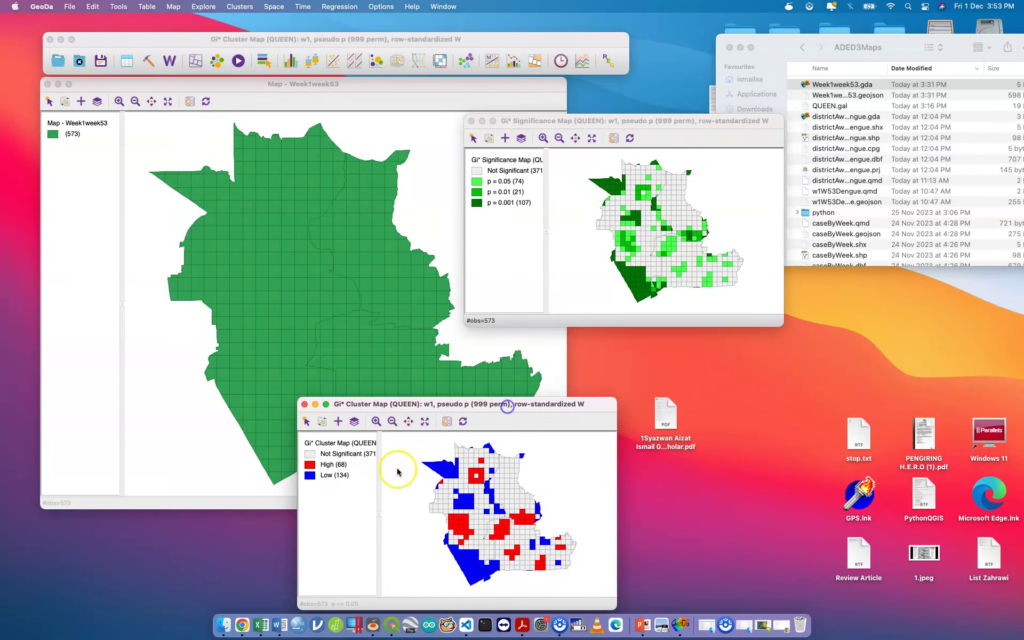
pyautogui.click(310, 465)
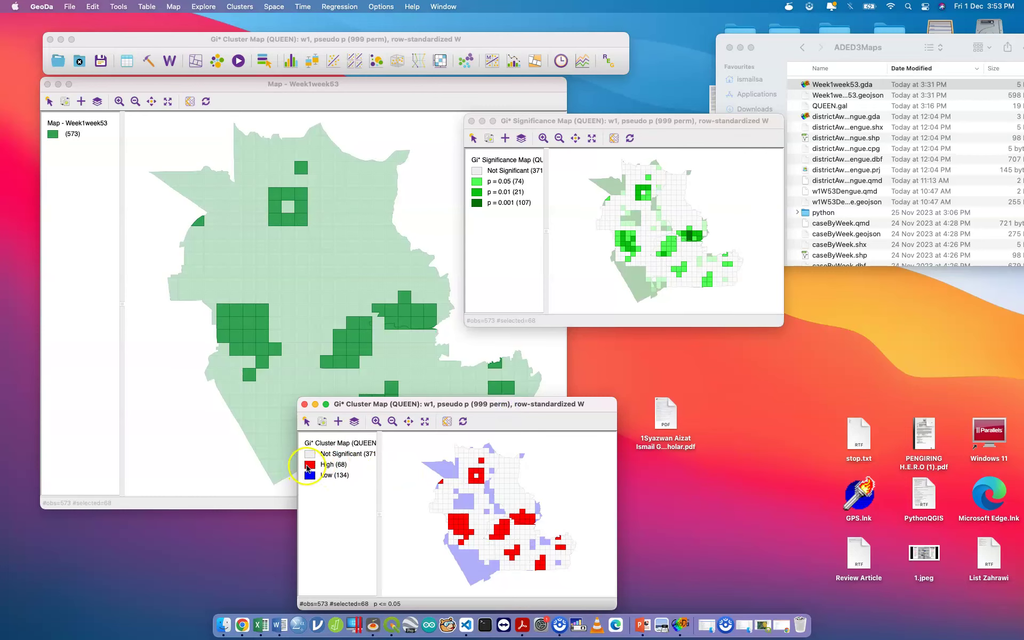
# Close the Gi* cluster and significance maps, and clear the cell selection on the Week1week53 map.
pyautogui.click(307, 414)
pyautogui.click(305, 405)
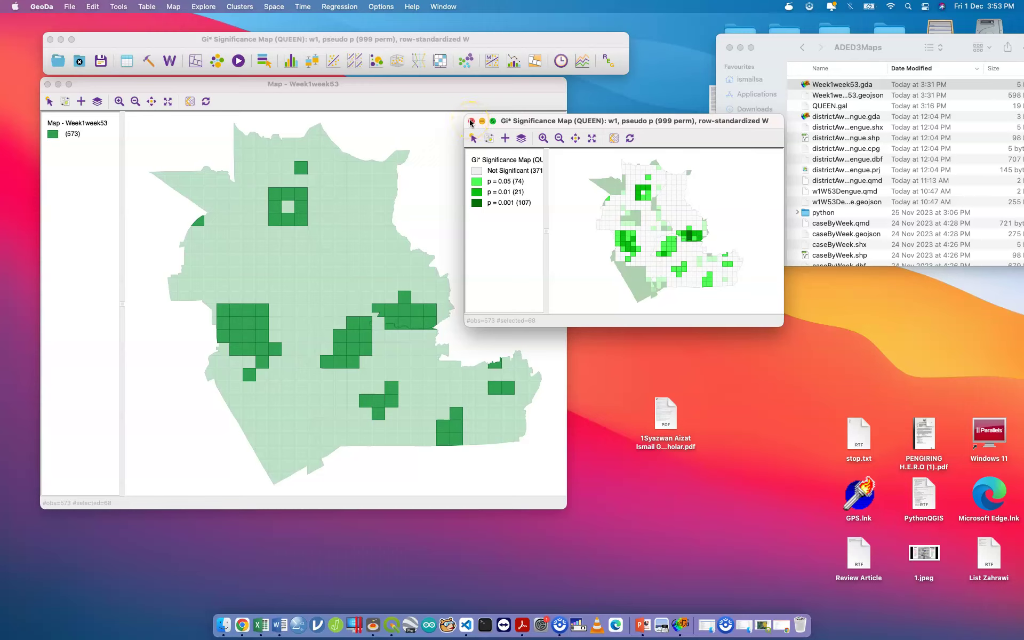
pyautogui.click(471, 122)
pyautogui.click(298, 87)
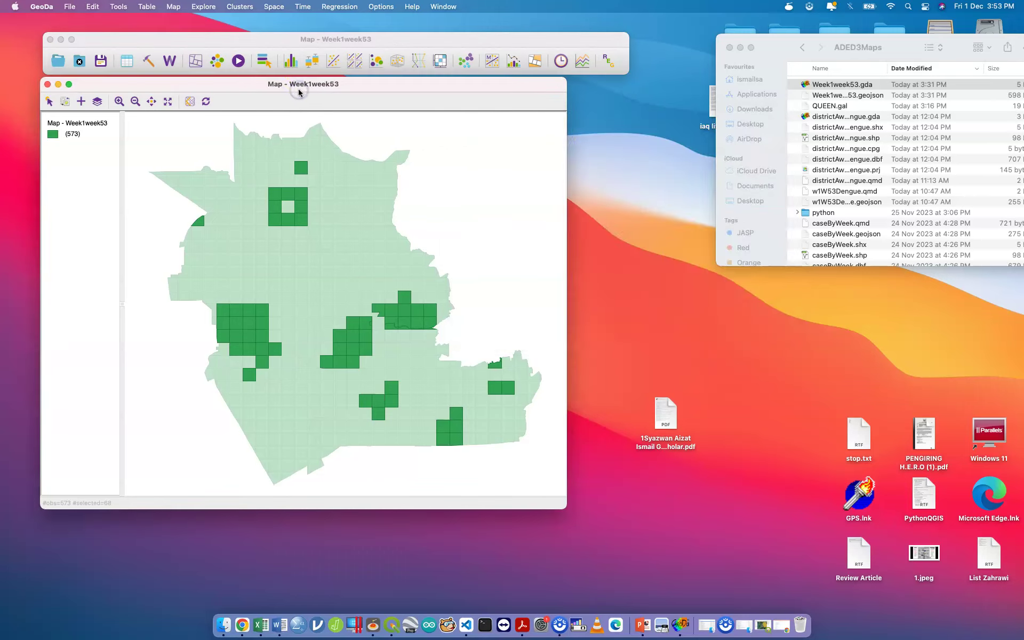
pyautogui.click(292, 93)
pyautogui.click(386, 127)
# Open the Spatial Correlogram, examine its histogram and parameter settings, and close both windows without applying anything.
pyautogui.click(241, 7)
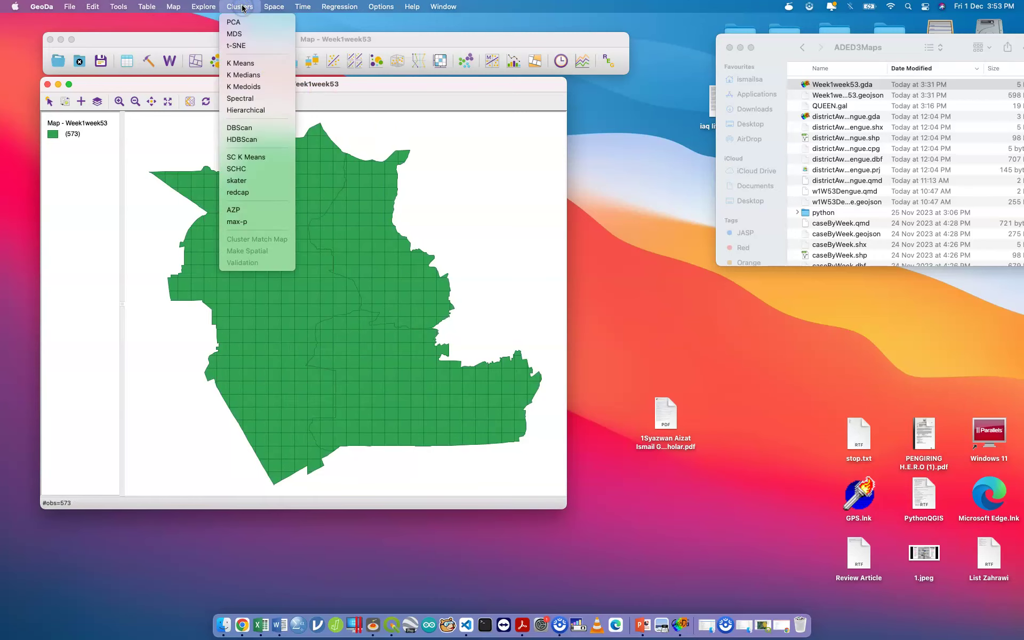
pyautogui.click(274, 7)
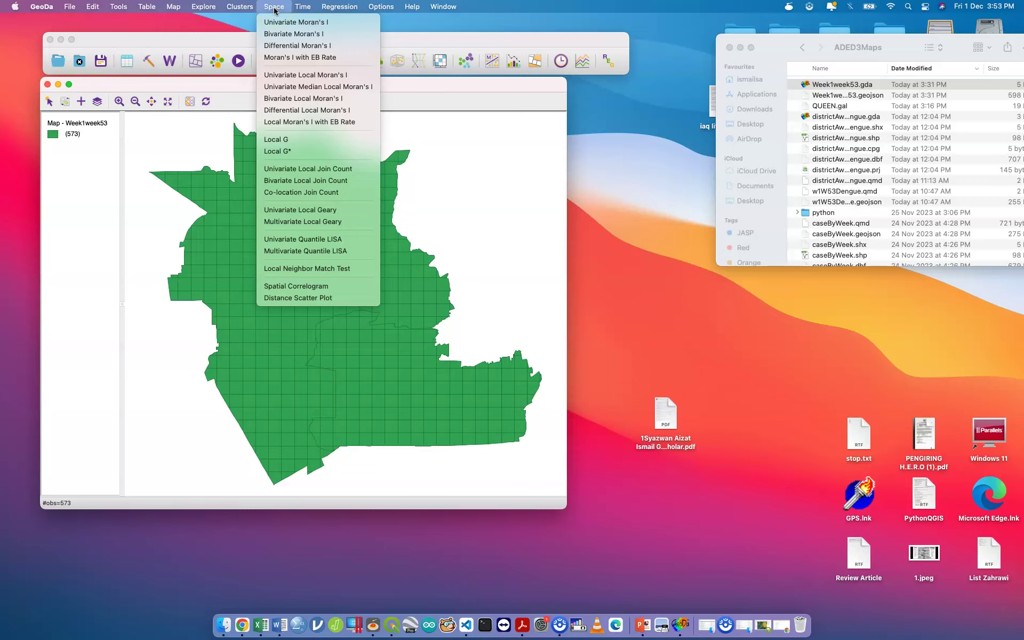
pyautogui.click(338, 169)
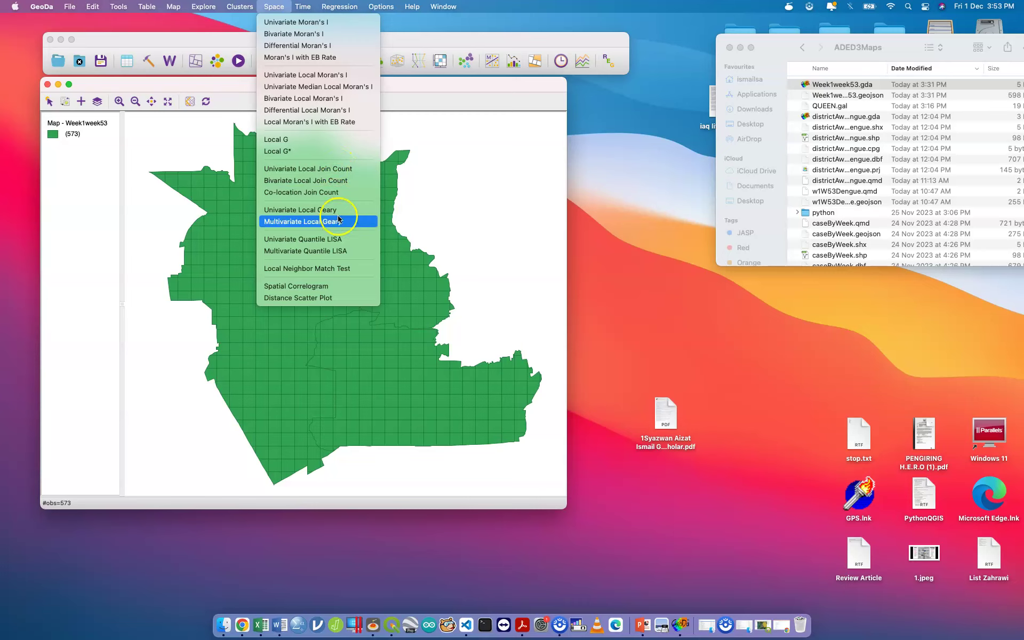
pyautogui.click(362, 220)
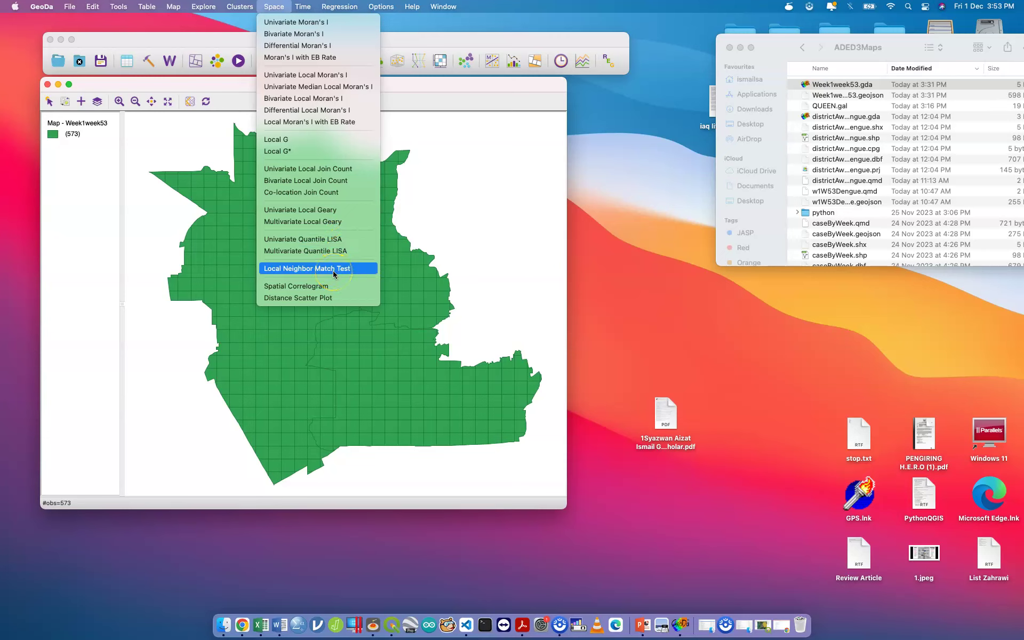
pyautogui.click(329, 288)
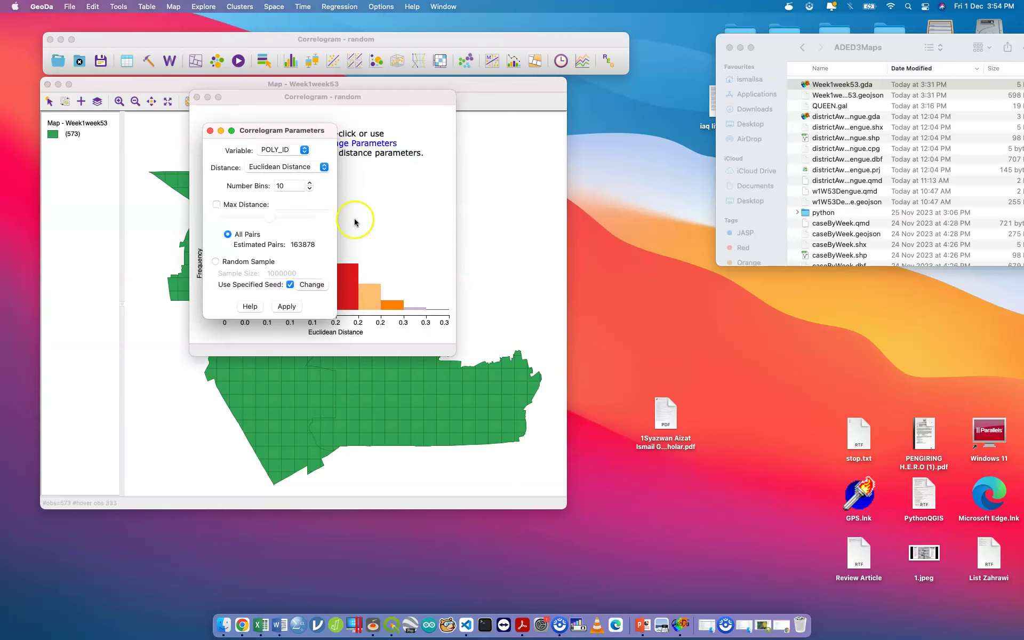
pyautogui.click(283, 130)
pyautogui.moveTo(282, 130); pyautogui.dragTo(581, 145)
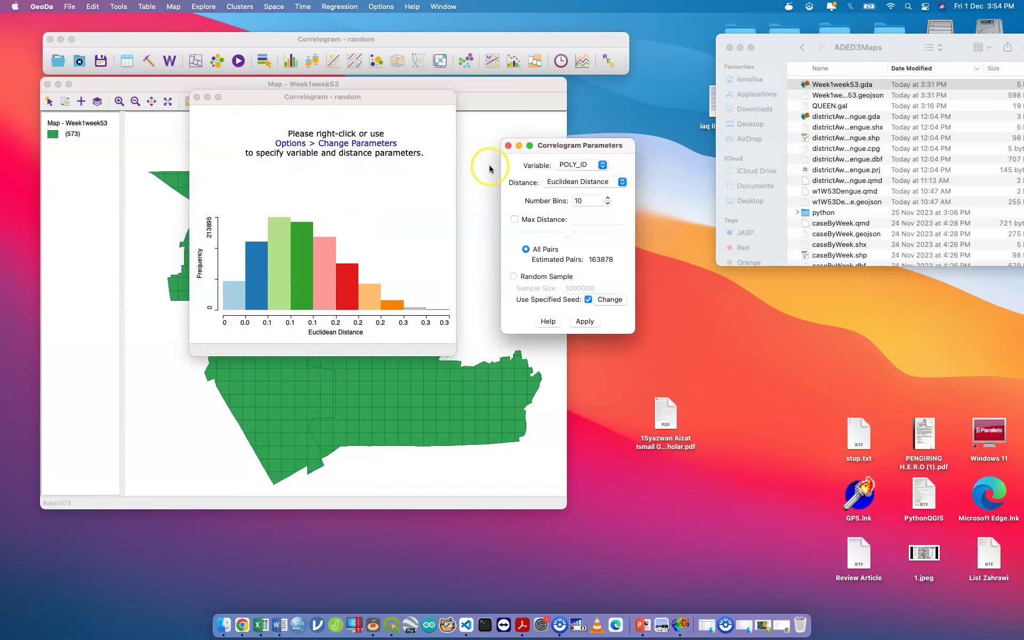
pyautogui.click(508, 144)
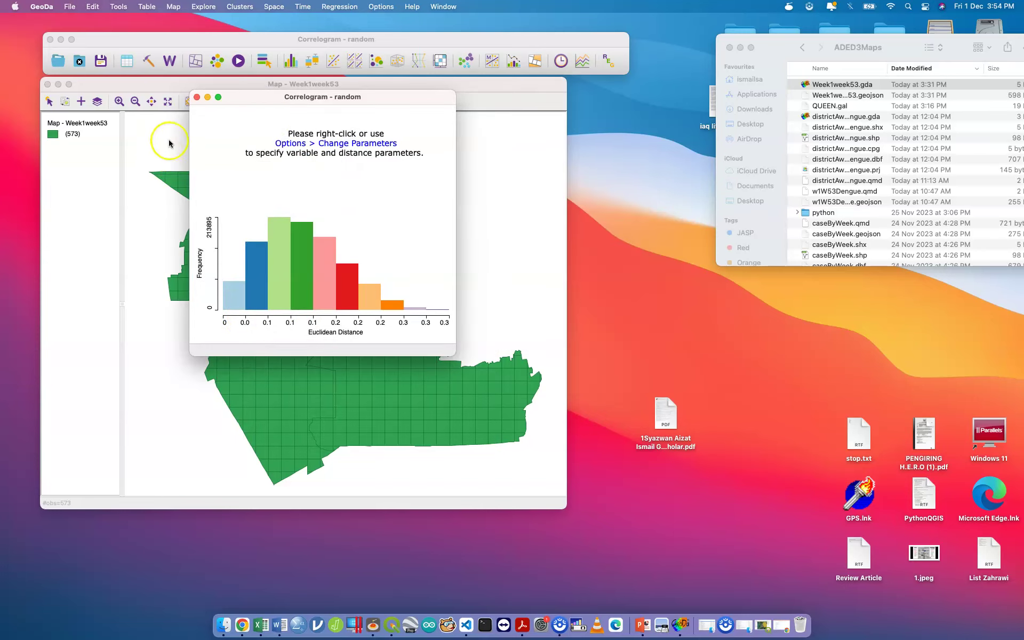
pyautogui.click(198, 103)
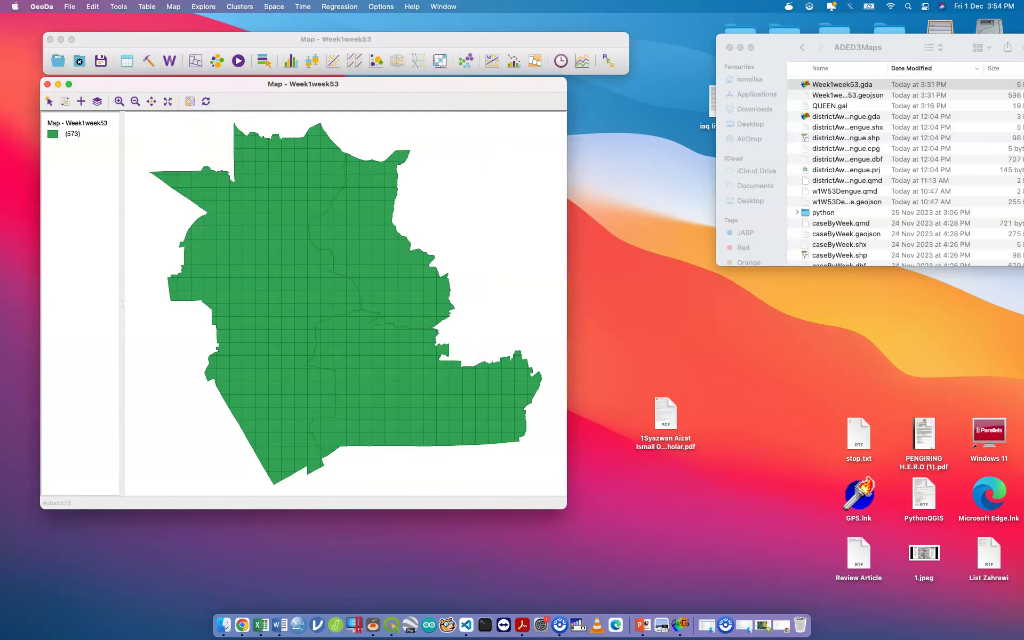
pyautogui.click(274, 7)
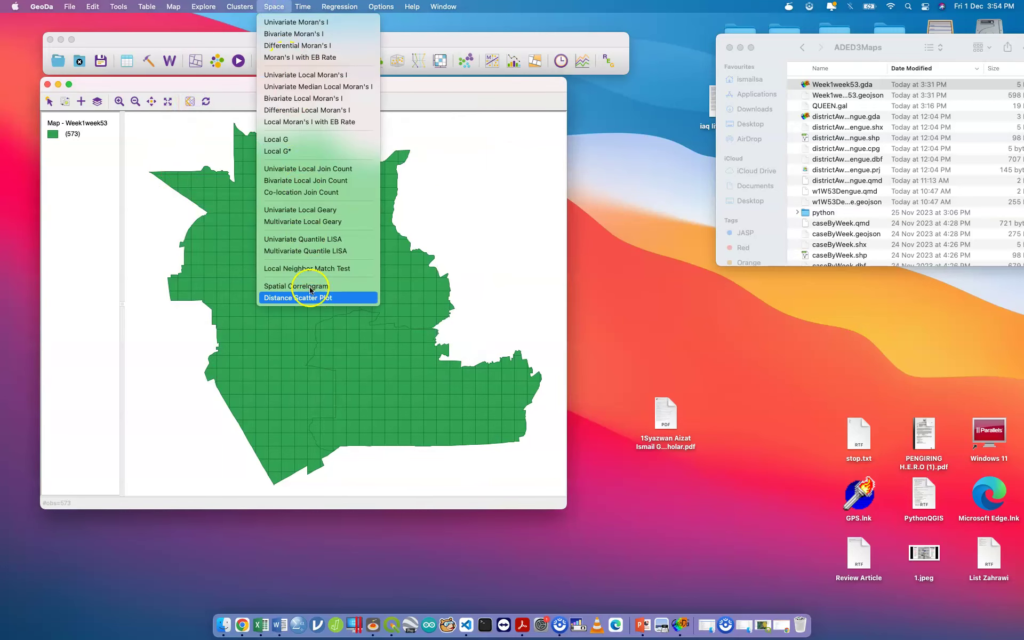
pyautogui.click(244, 21)
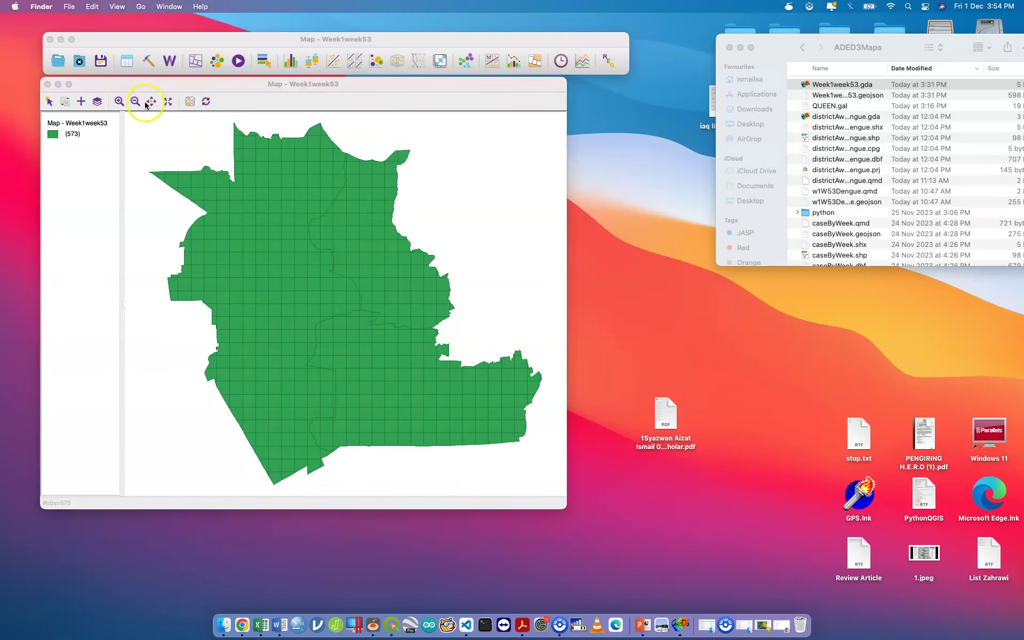